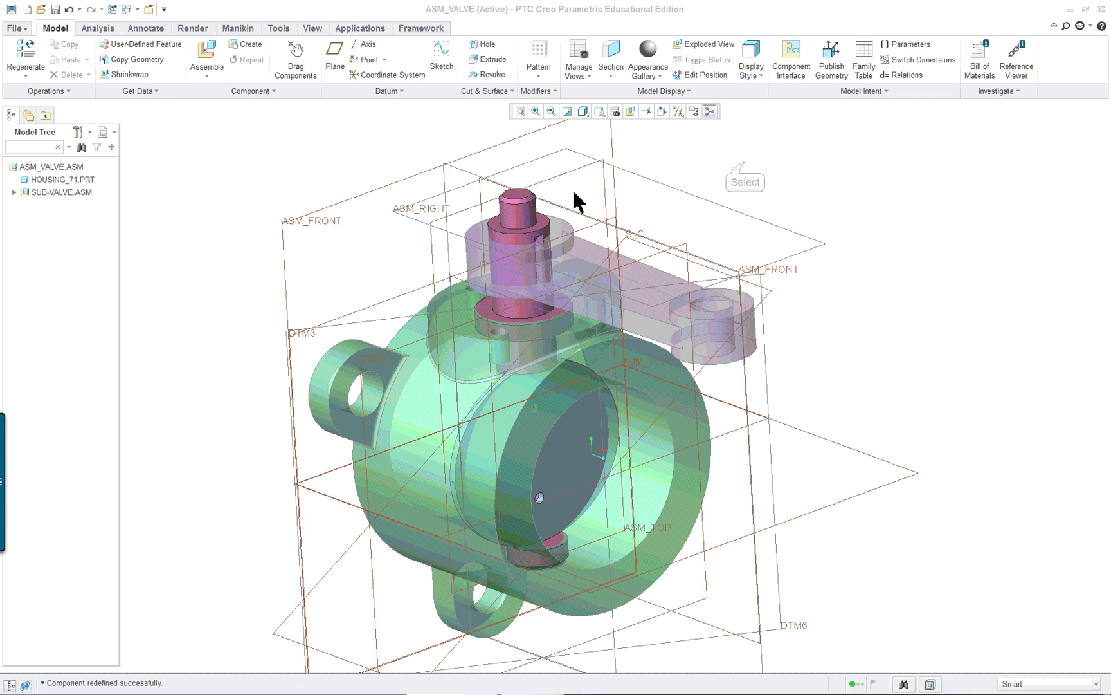
# Step: Select a datum plane in the valve assembly
pyautogui.click(608, 191)
pyautogui.scroll(3, 700, 169)
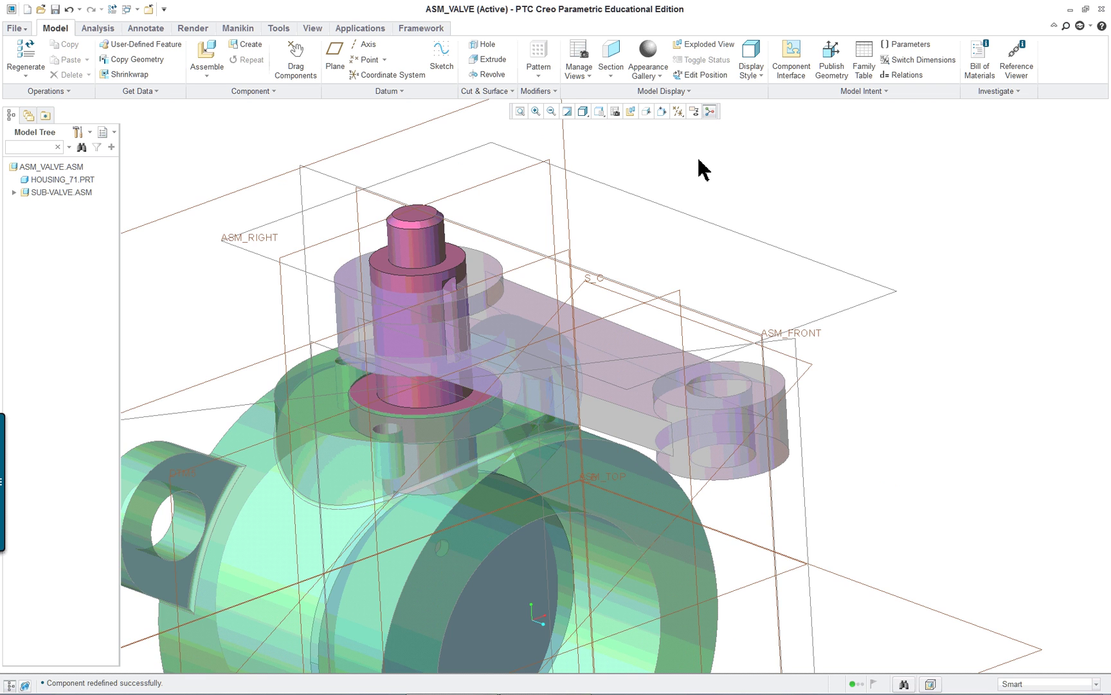
pyautogui.scroll(-2, 463, 211)
pyautogui.scroll(5, 426, 218)
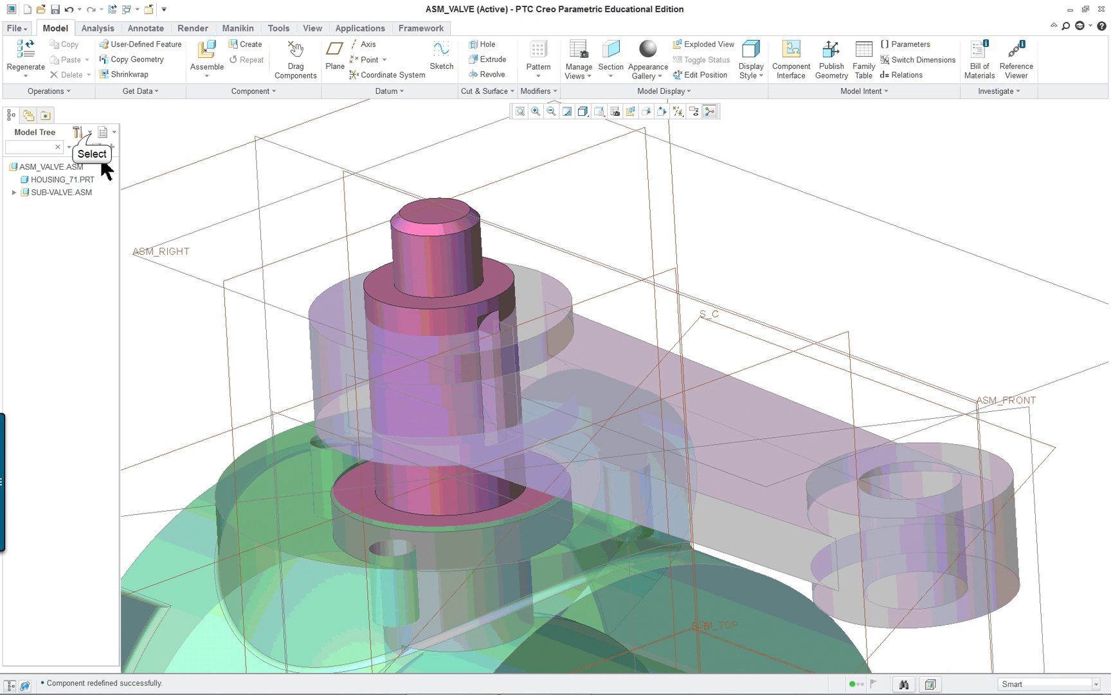
# Step: Enable placement folders, annotations, suppressed objects, copied references and auto round members in Tree Filters
pyautogui.click(79, 132)
pyautogui.click(103, 149)
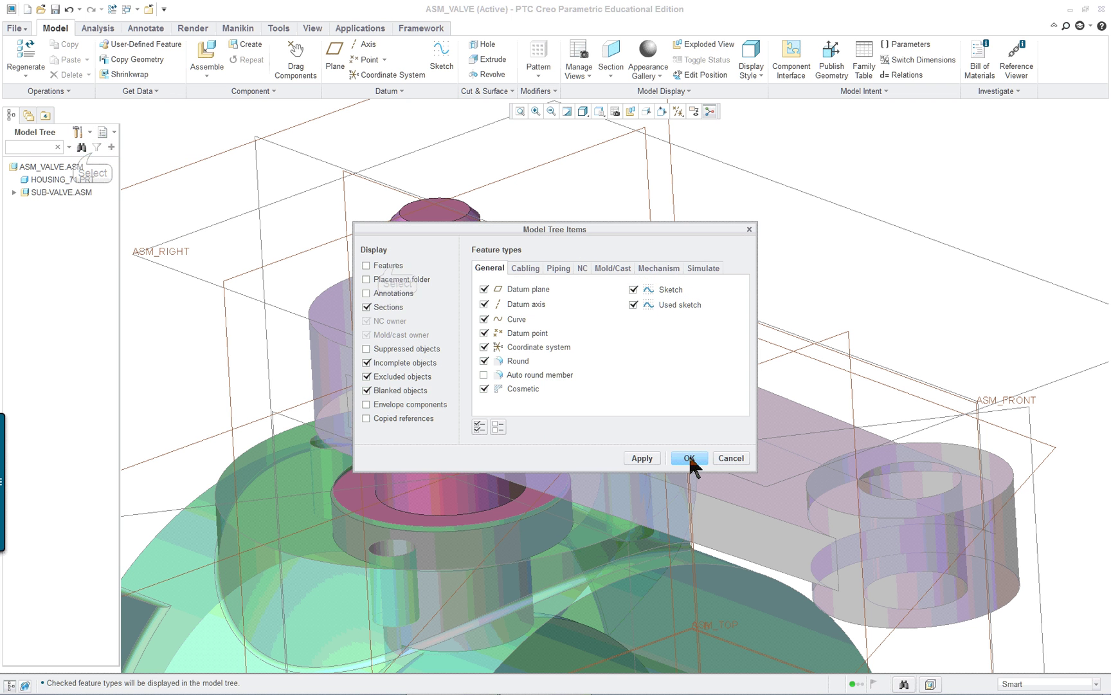
pyautogui.click(386, 279)
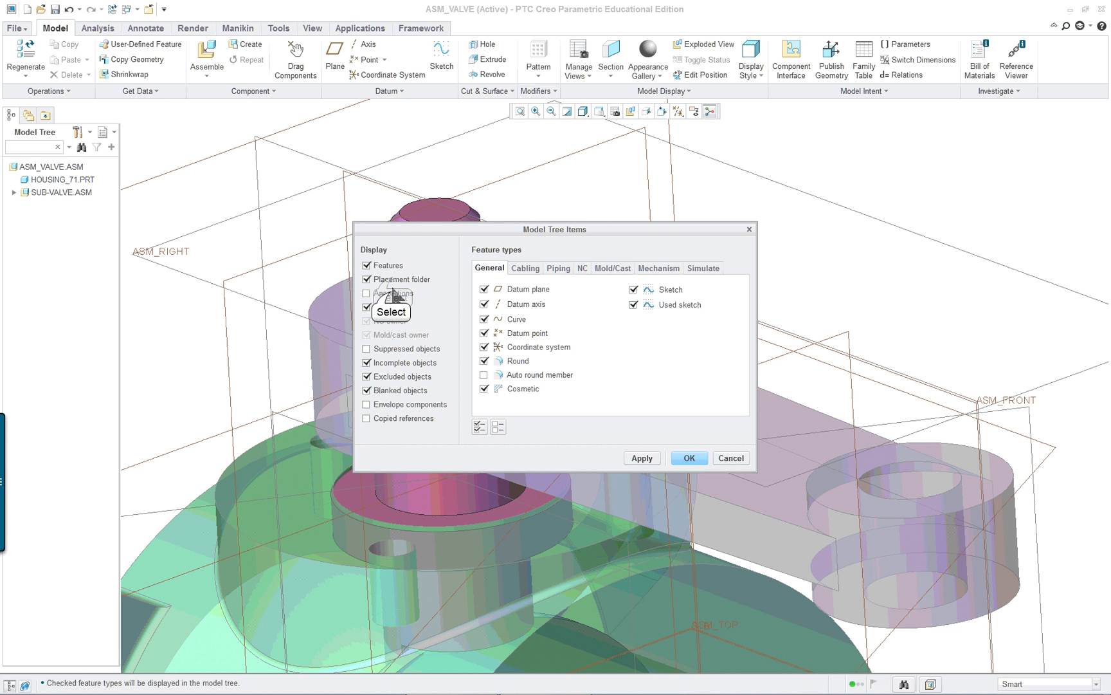
pyautogui.click(386, 292)
pyautogui.click(411, 349)
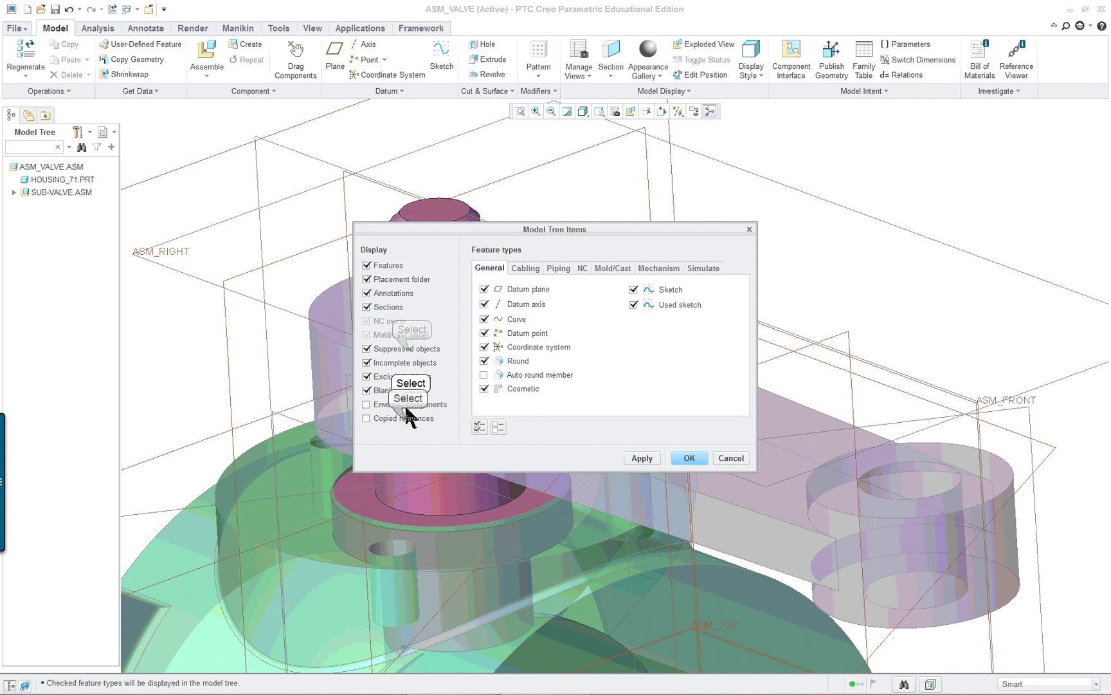
pyautogui.click(405, 418)
pyautogui.click(514, 375)
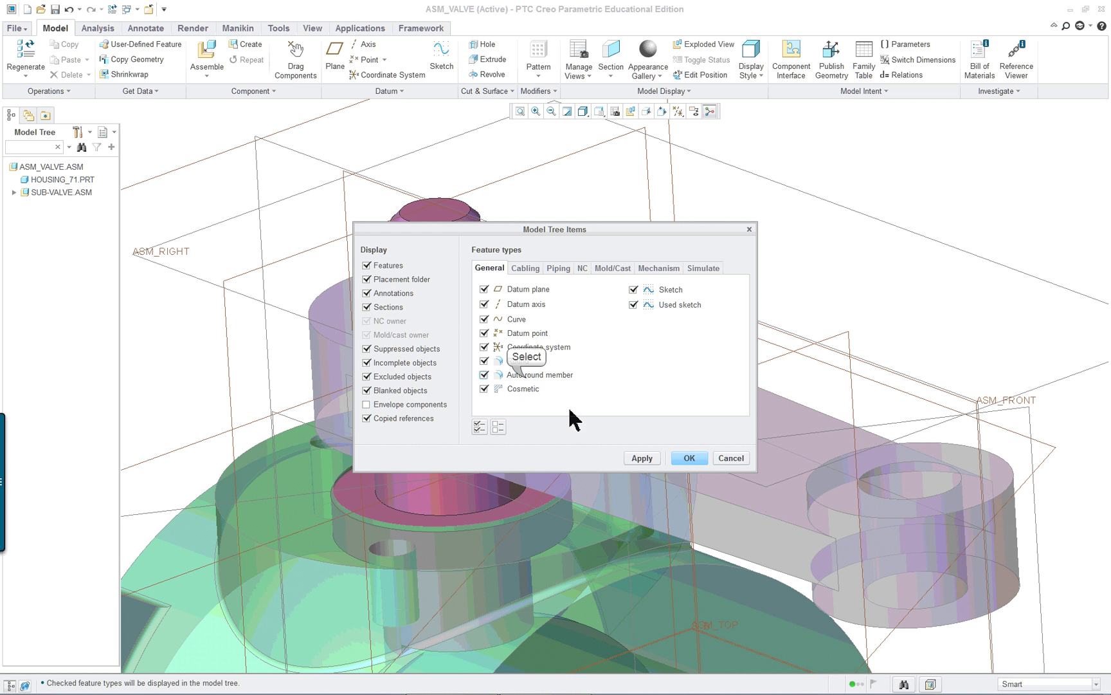
pyautogui.click(658, 460)
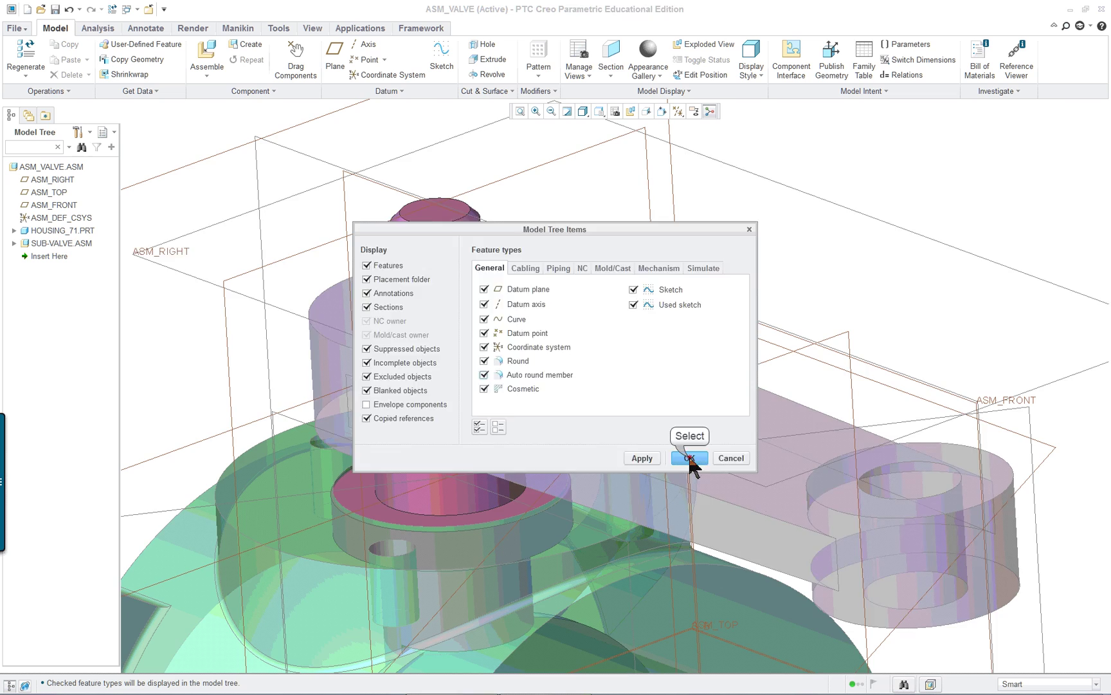
pyautogui.click(683, 458)
pyautogui.scroll(-2, 310, 235)
pyautogui.scroll(5, 360, 277)
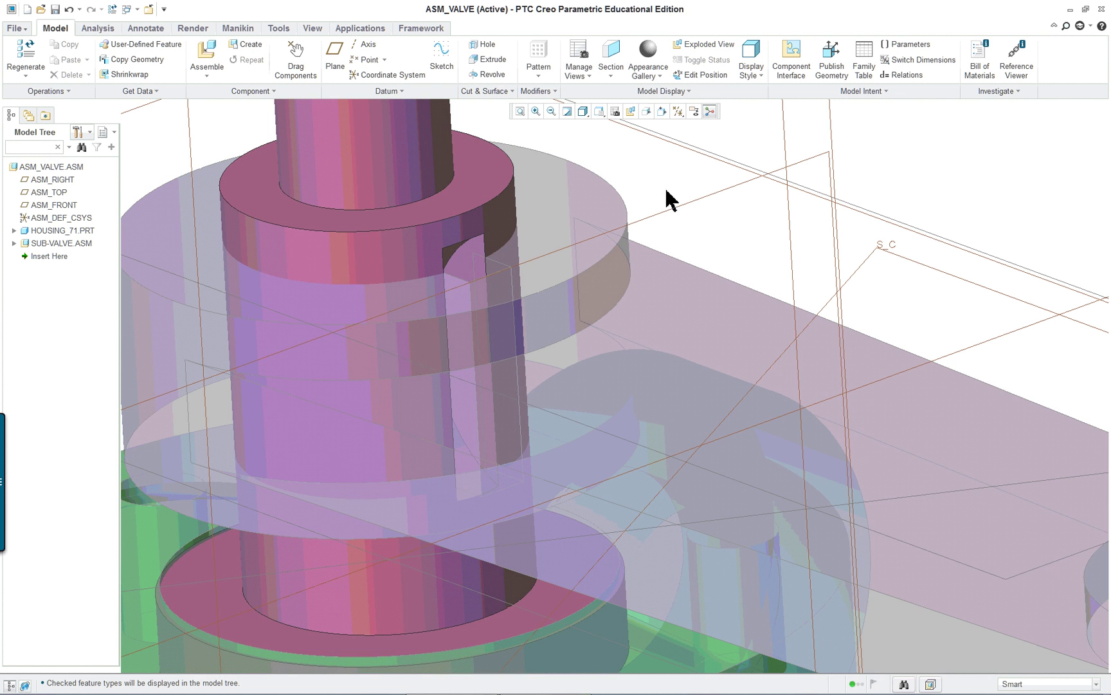
# Step: Create solid part KEY101, aligning its coordinate system to ASM_DEF_CSYS by default datums
pyautogui.click(248, 46)
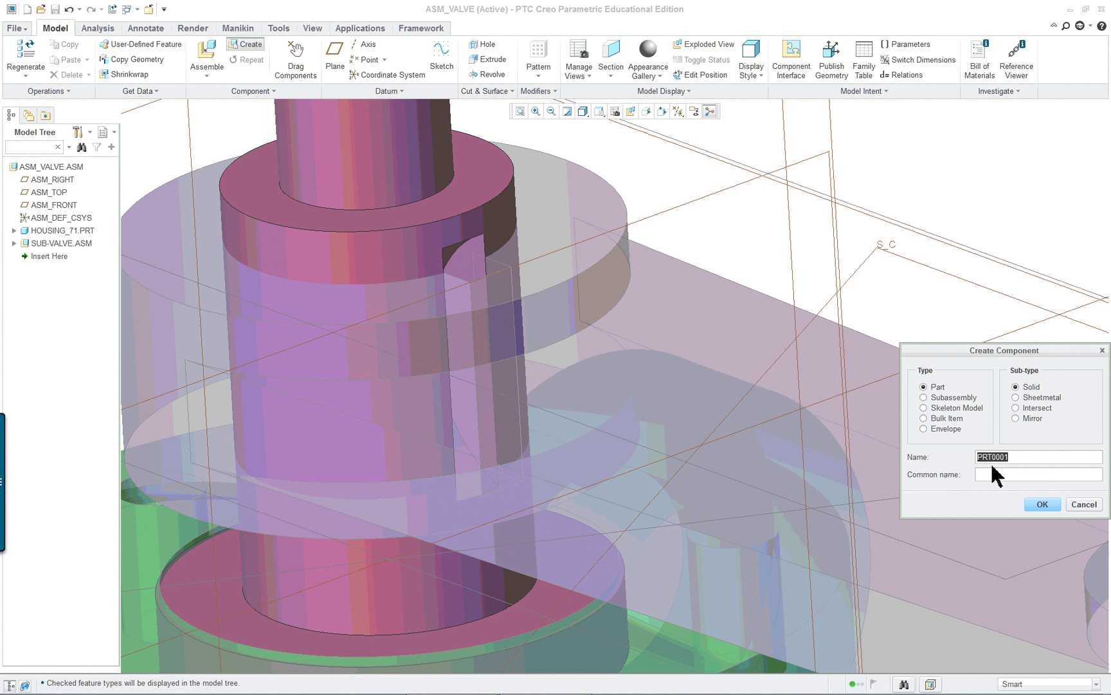
pyautogui.write('key101')
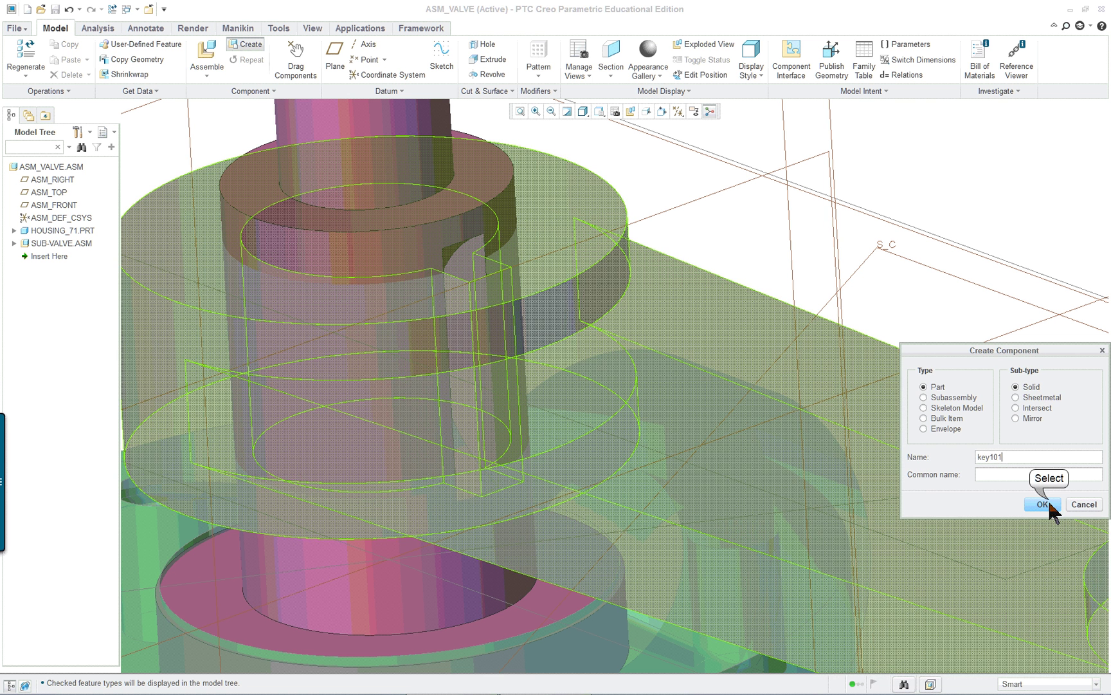
pyautogui.click(1043, 505)
pyautogui.moveTo(1016, 350); pyautogui.dragTo(651, 288)
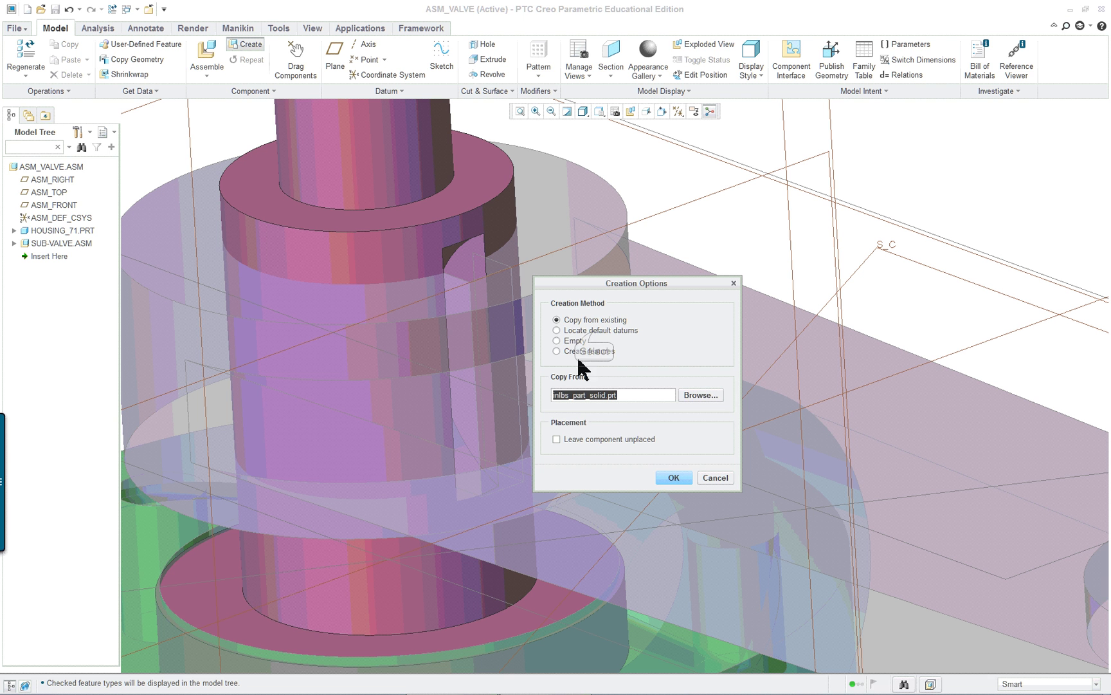
pyautogui.click(593, 330)
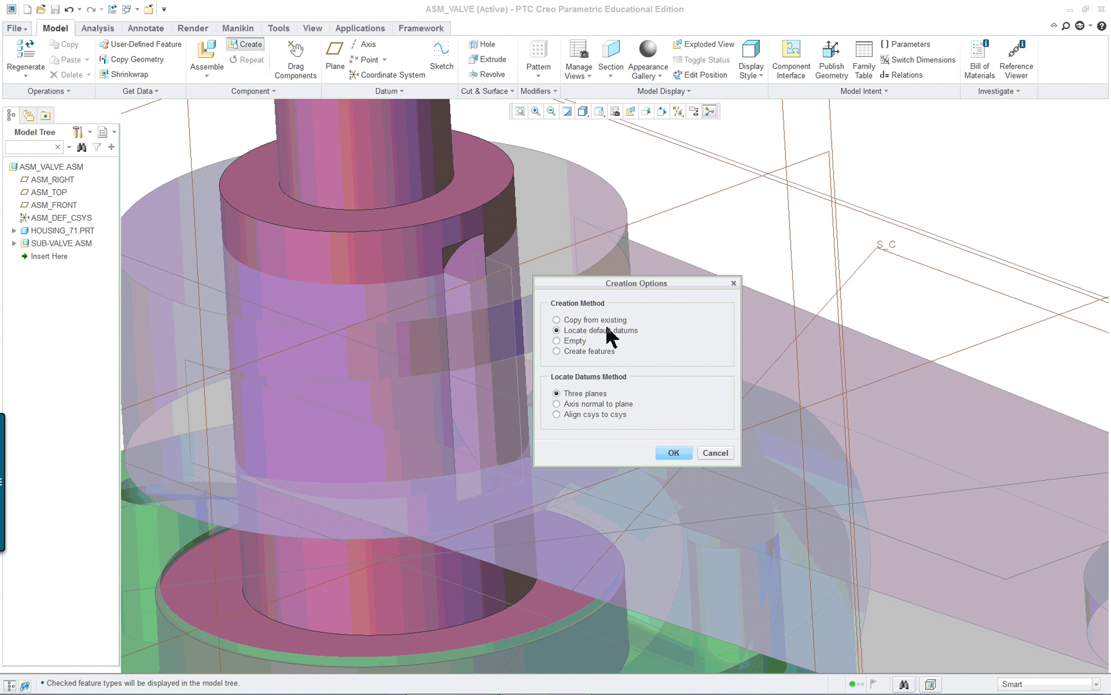
pyautogui.click(583, 414)
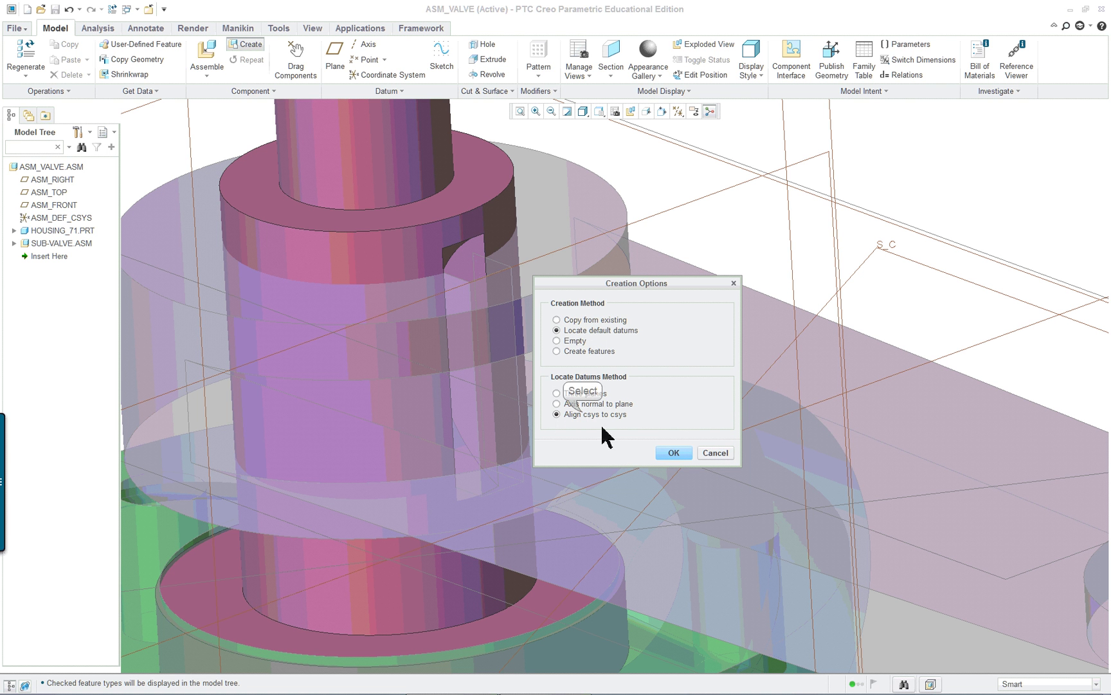
pyautogui.click(674, 451)
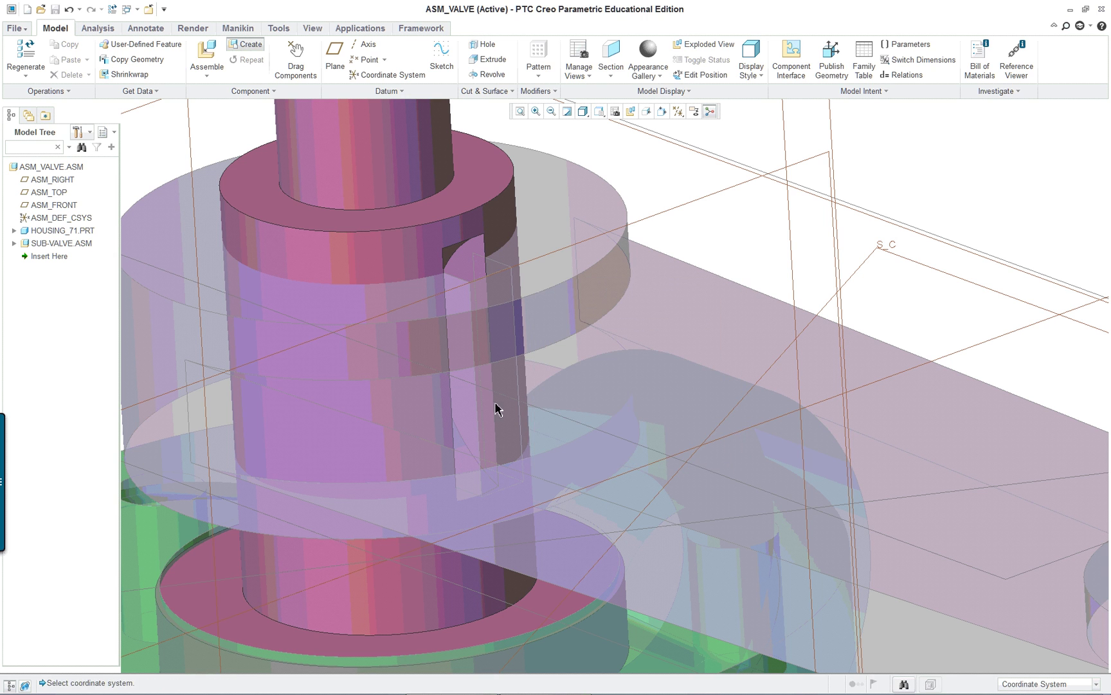
pyautogui.click(76, 220)
pyautogui.scroll(-6, 317, 302)
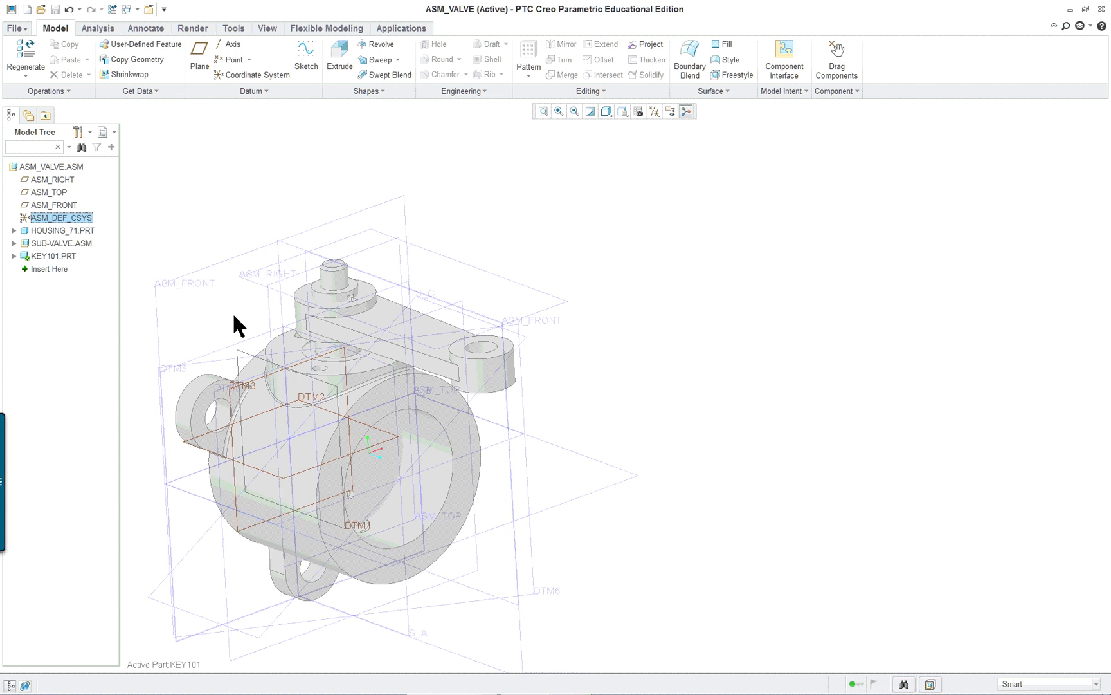
# Step: Start Extrude 1 in KEY101 and choose the part's DTM3 as the sketch plane
pyautogui.scroll(2, 235, 325)
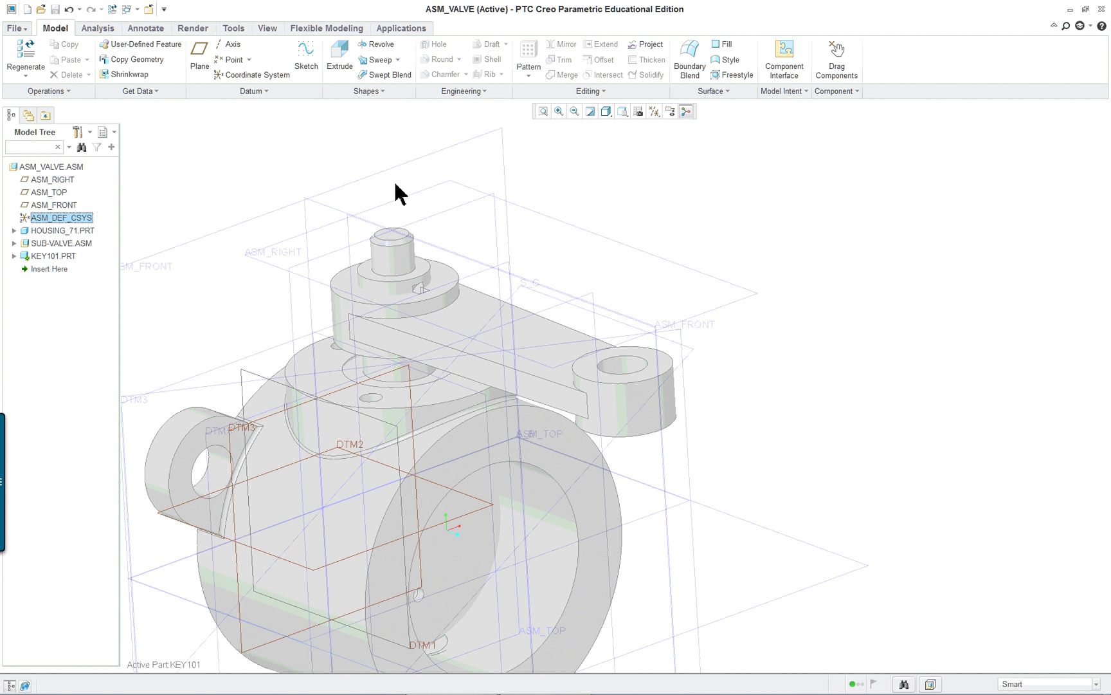
pyautogui.scroll(2, 393, 192)
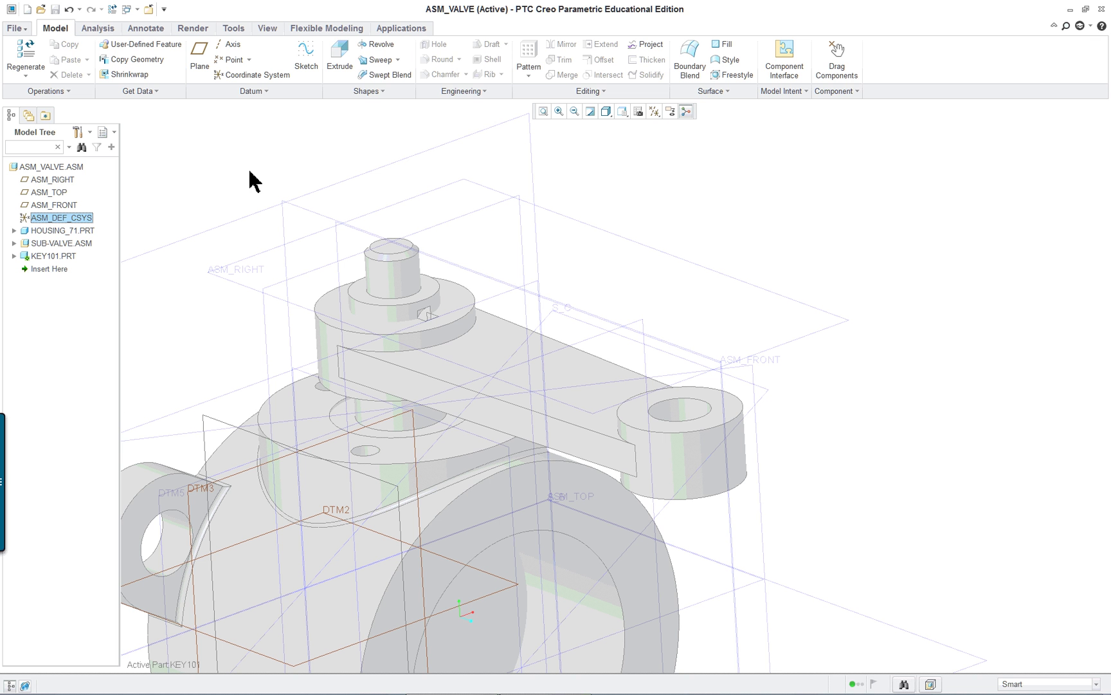
pyautogui.click(337, 51)
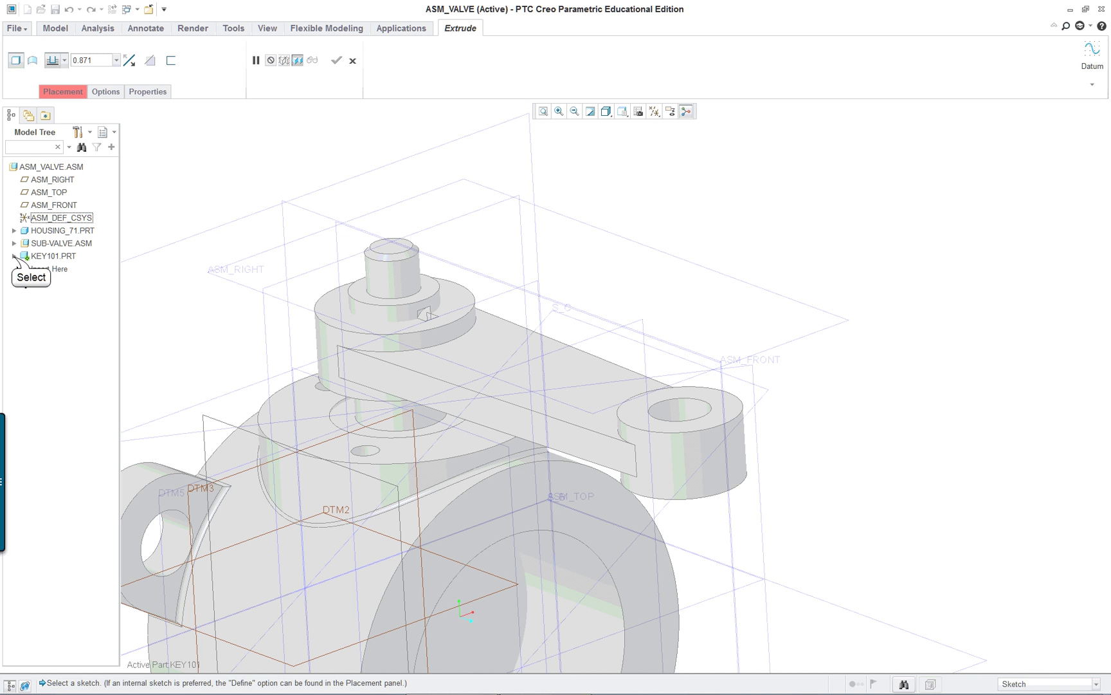
pyautogui.click(13, 256)
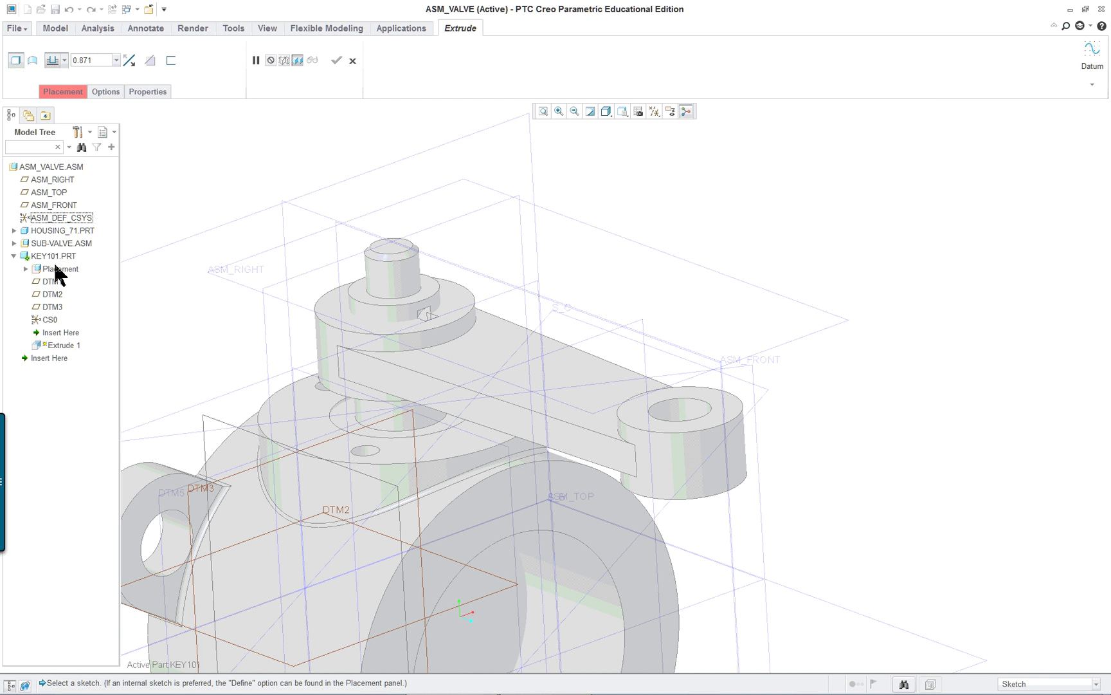
pyautogui.click(55, 307)
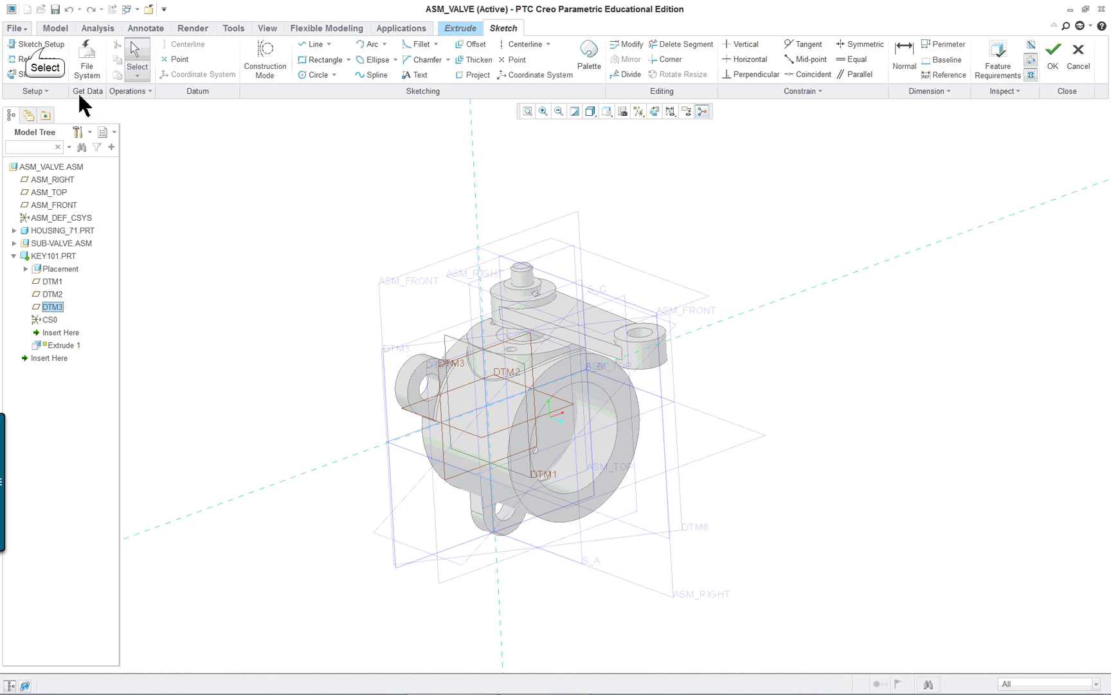
# Step: Reopen the sketch placement settings and clear DTM3 as the sketch plane
pyautogui.click(40, 45)
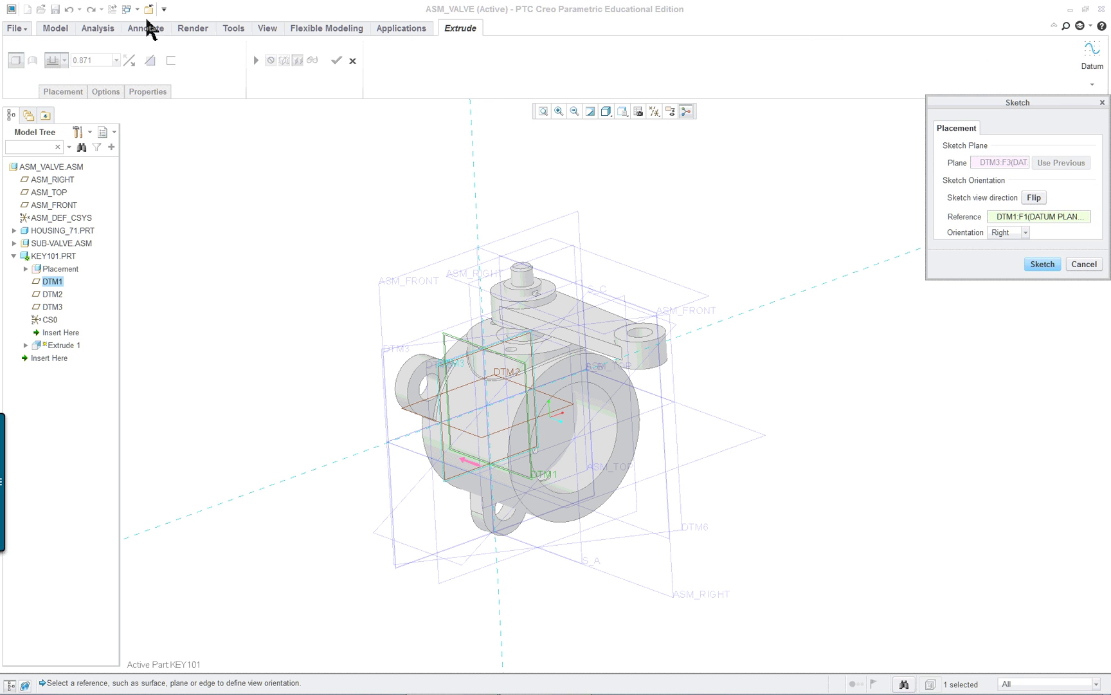
pyautogui.click(1043, 264)
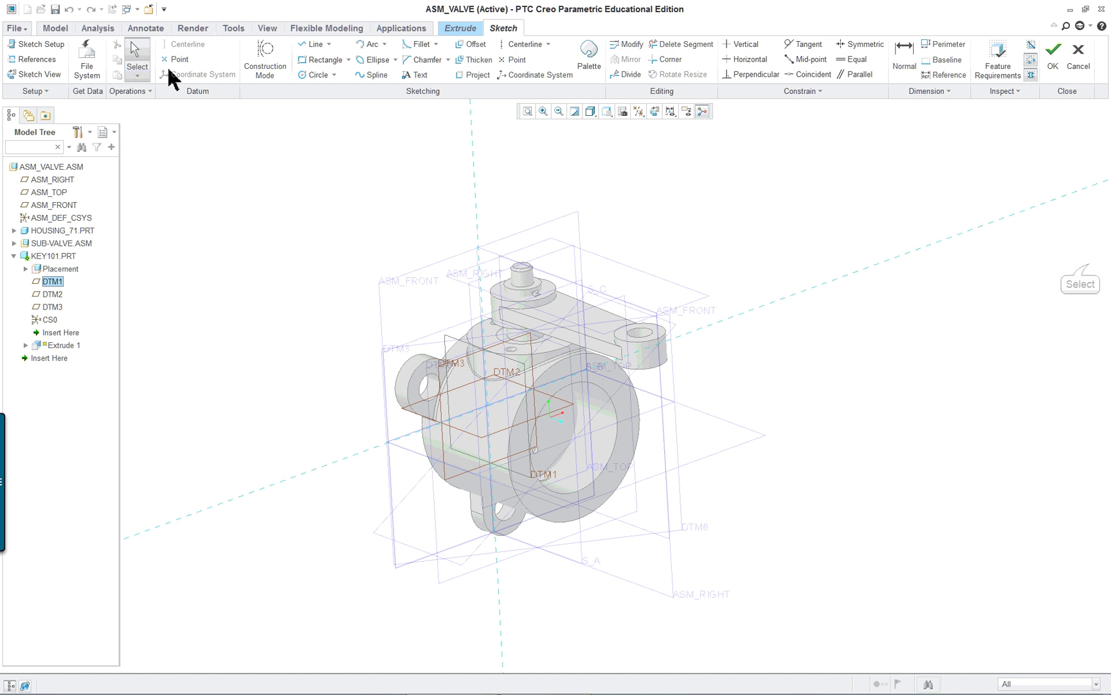
pyautogui.click(29, 46)
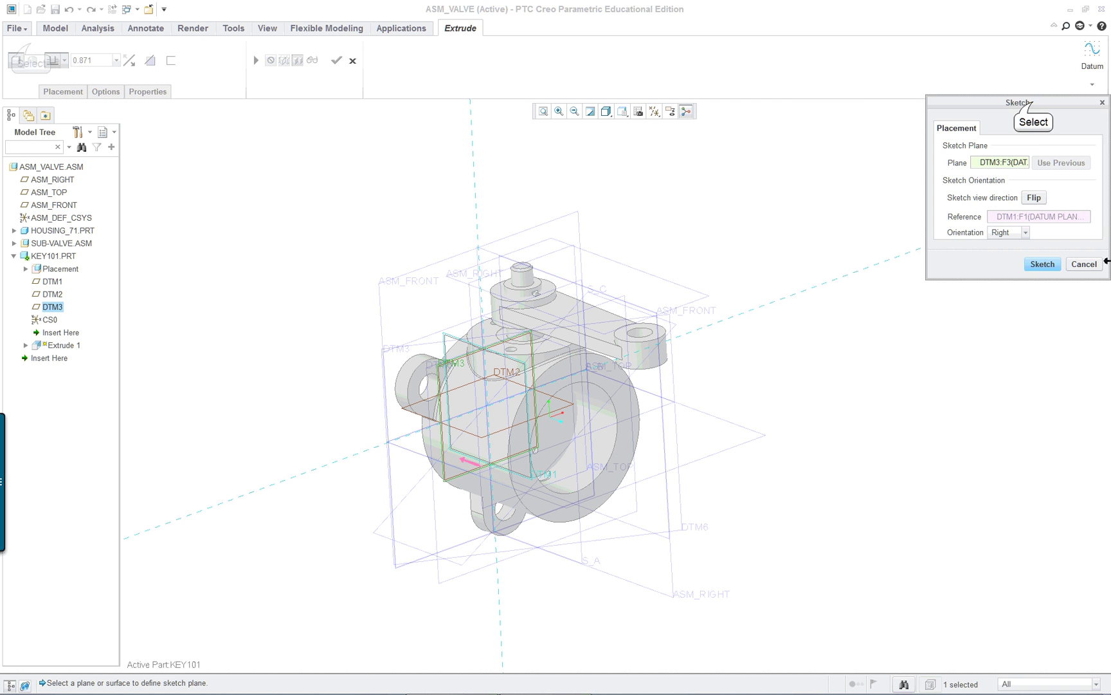
pyautogui.moveTo(1034, 101); pyautogui.dragTo(913, 166)
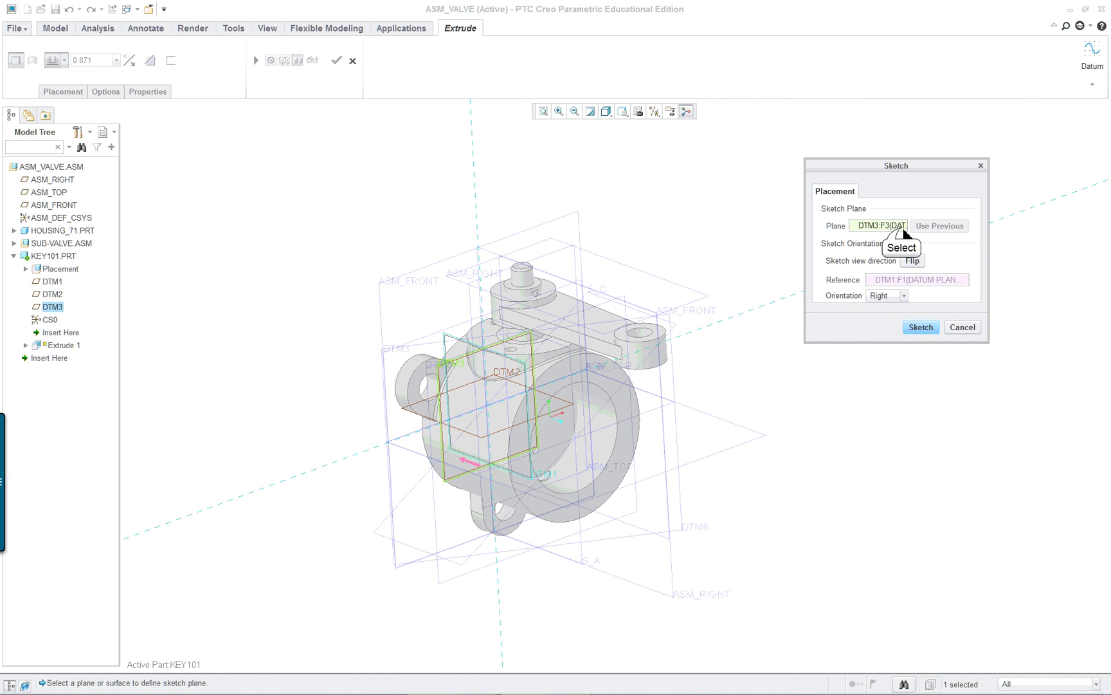
pyautogui.click(880, 226)
pyautogui.press('Delete')
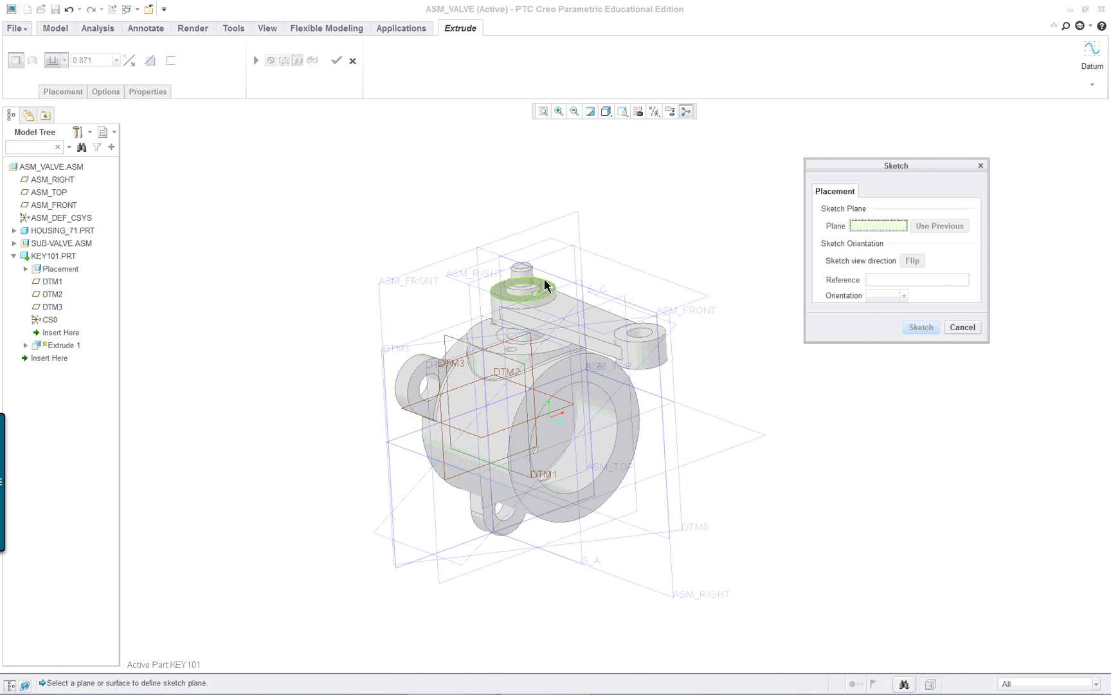
# Step: Sketch on DTM1 with flipped view direction and DTM2 as the left reference
pyautogui.scroll(2, 519, 291)
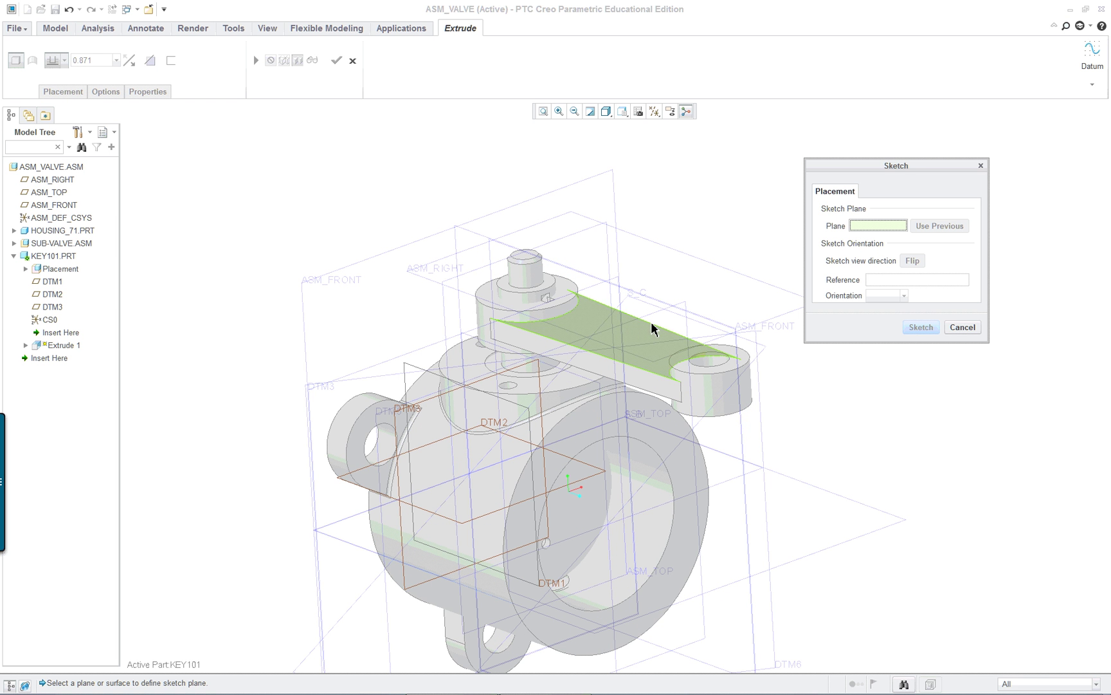
pyautogui.scroll(-2, 518, 285)
pyautogui.scroll(2, 595, 446)
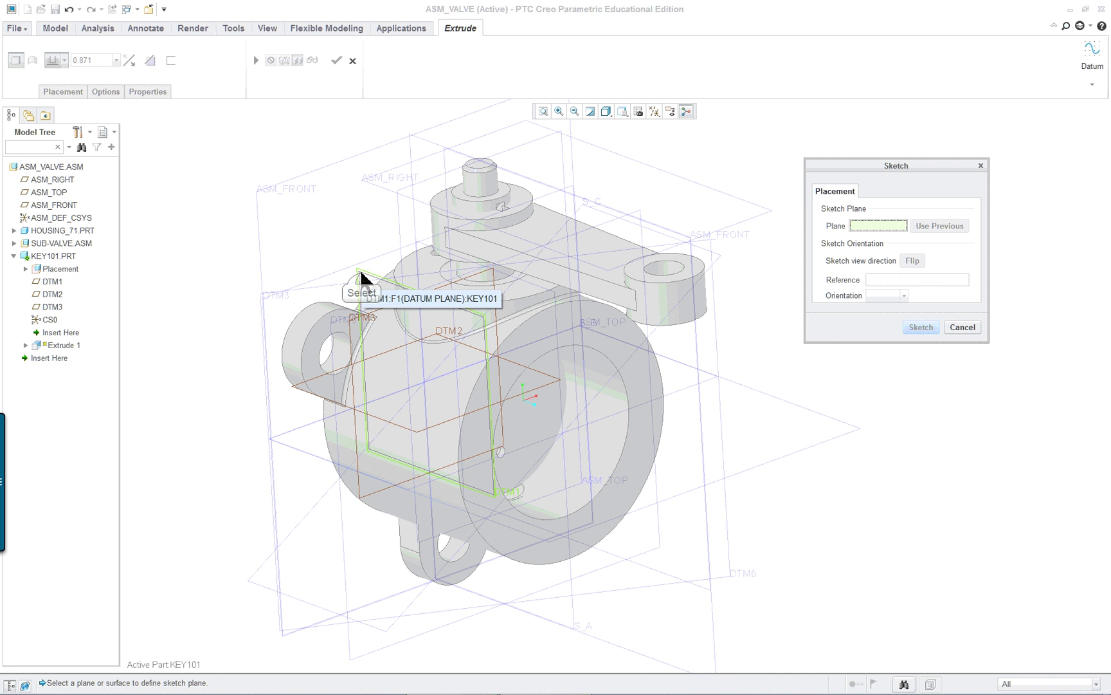
pyautogui.click(362, 278)
pyautogui.click(361, 278)
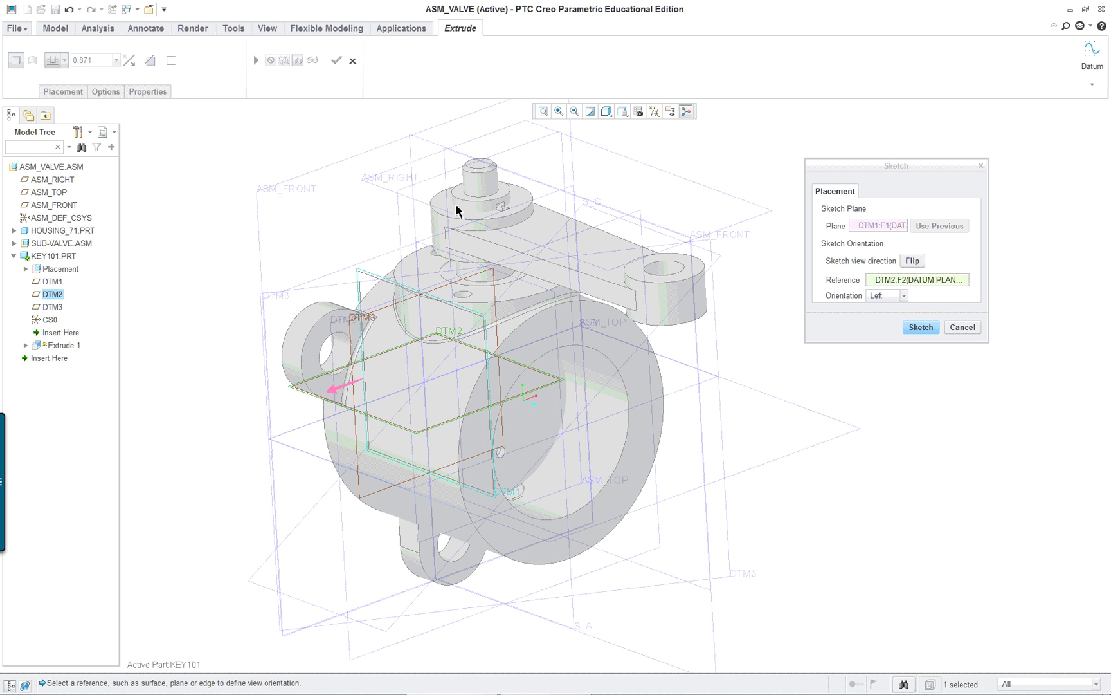
pyautogui.click(348, 389)
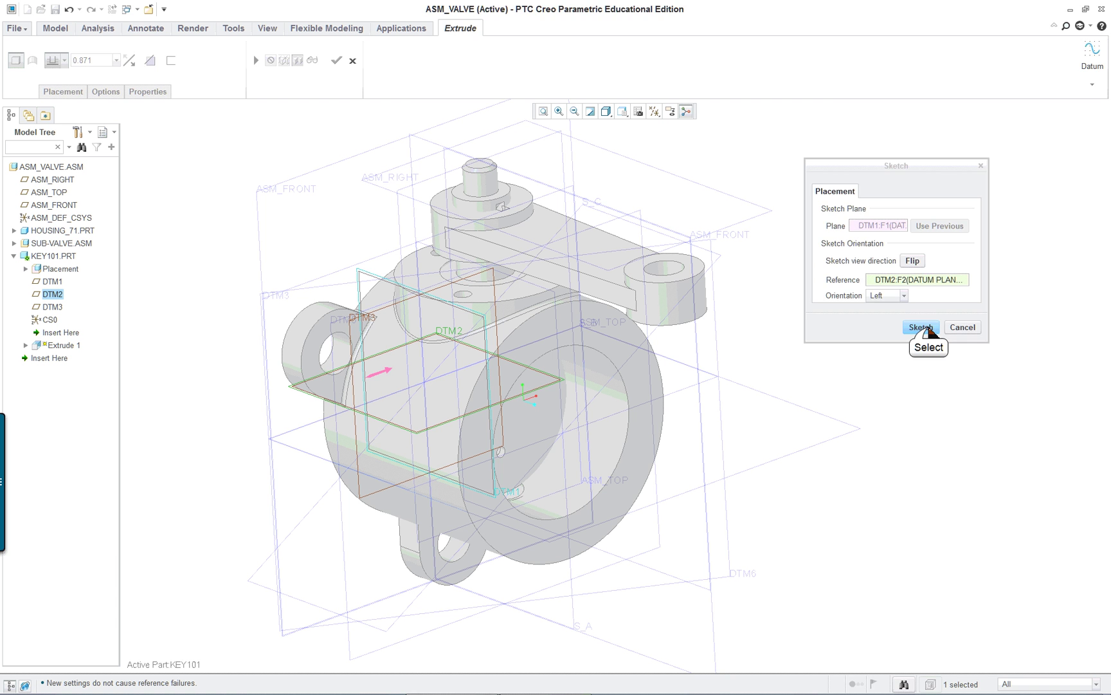
pyautogui.click(921, 328)
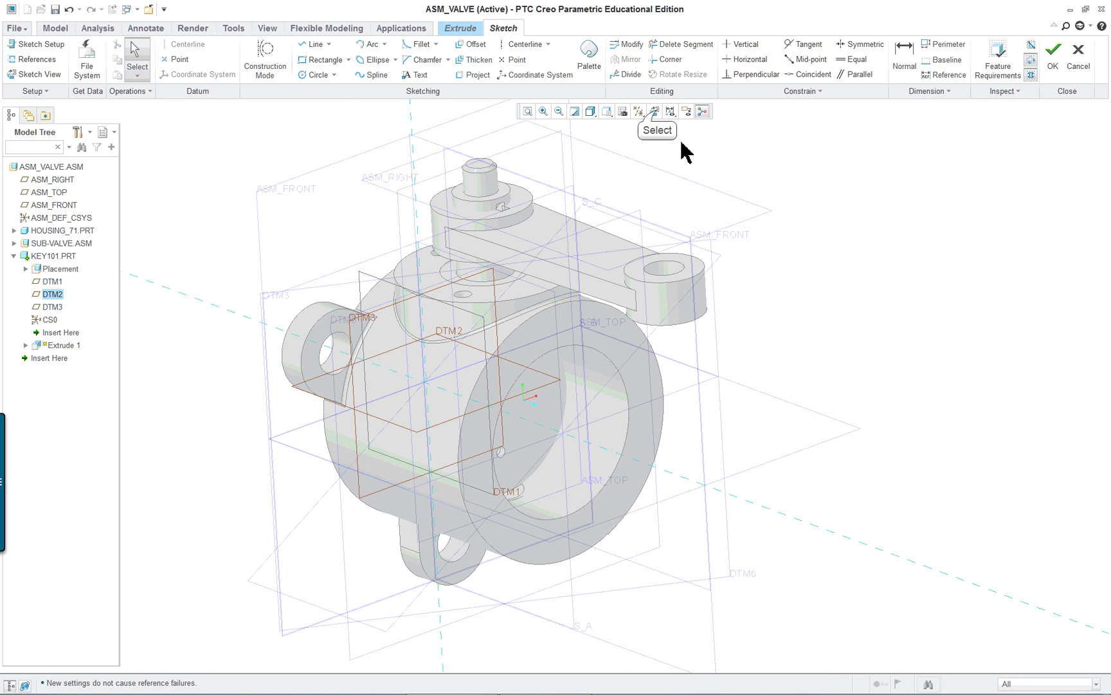
# Step: Face the sketch plane, then try and undo reorienting the section by the dashed reference
pyautogui.click(654, 111)
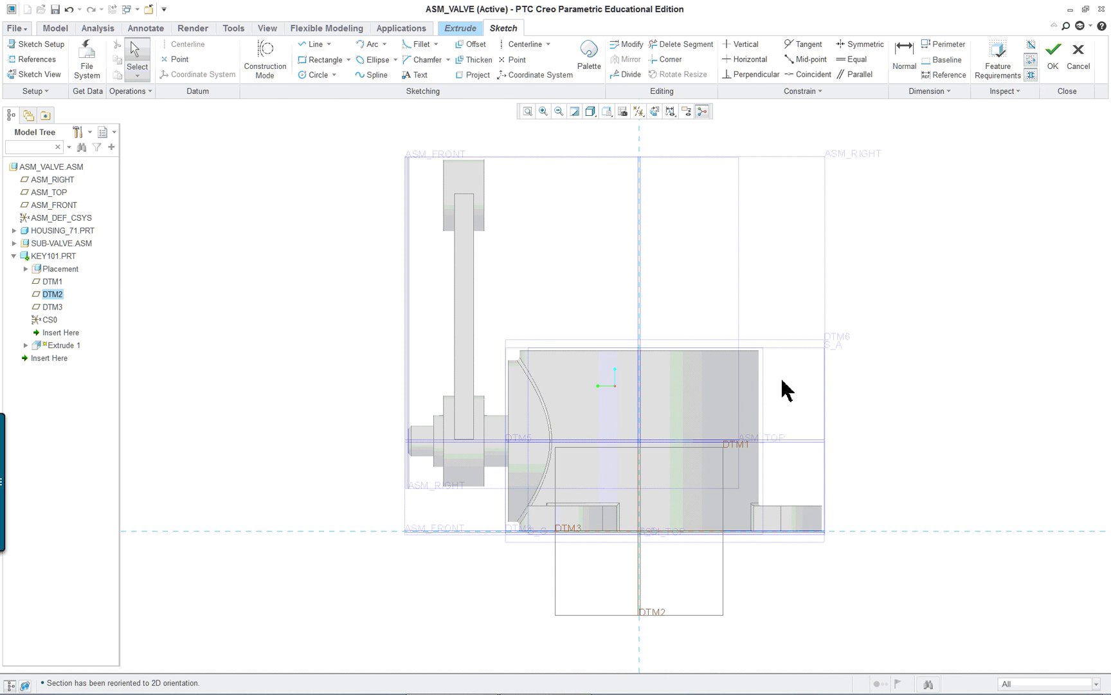
pyautogui.scroll(-3, 798, 532)
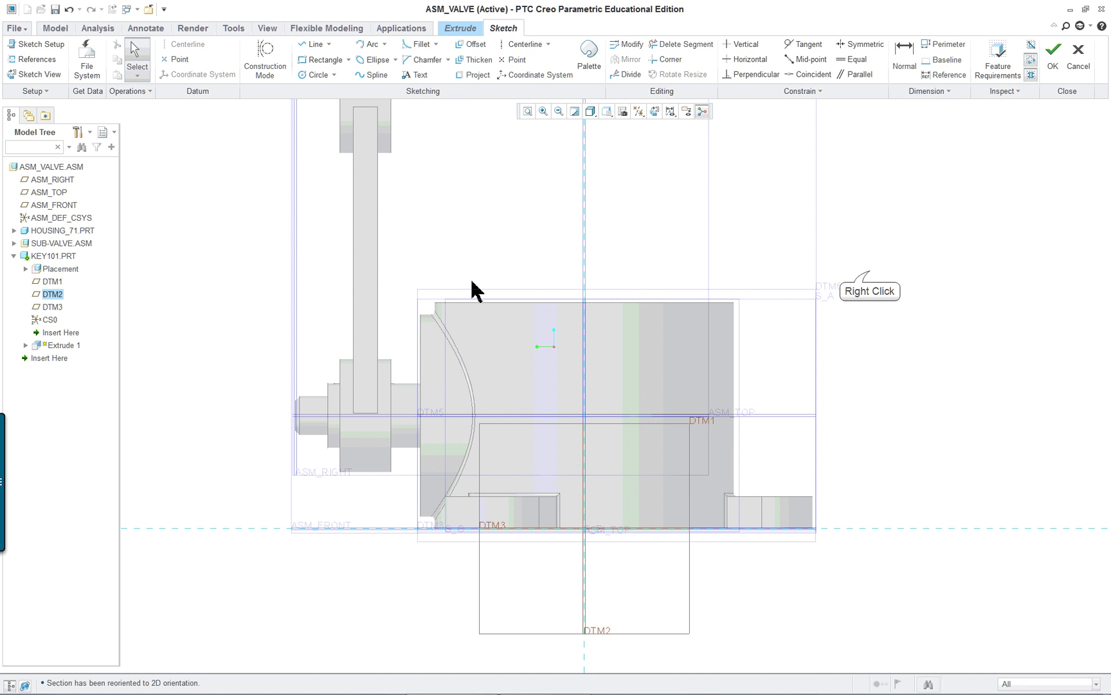
pyautogui.rightClick(869, 275)
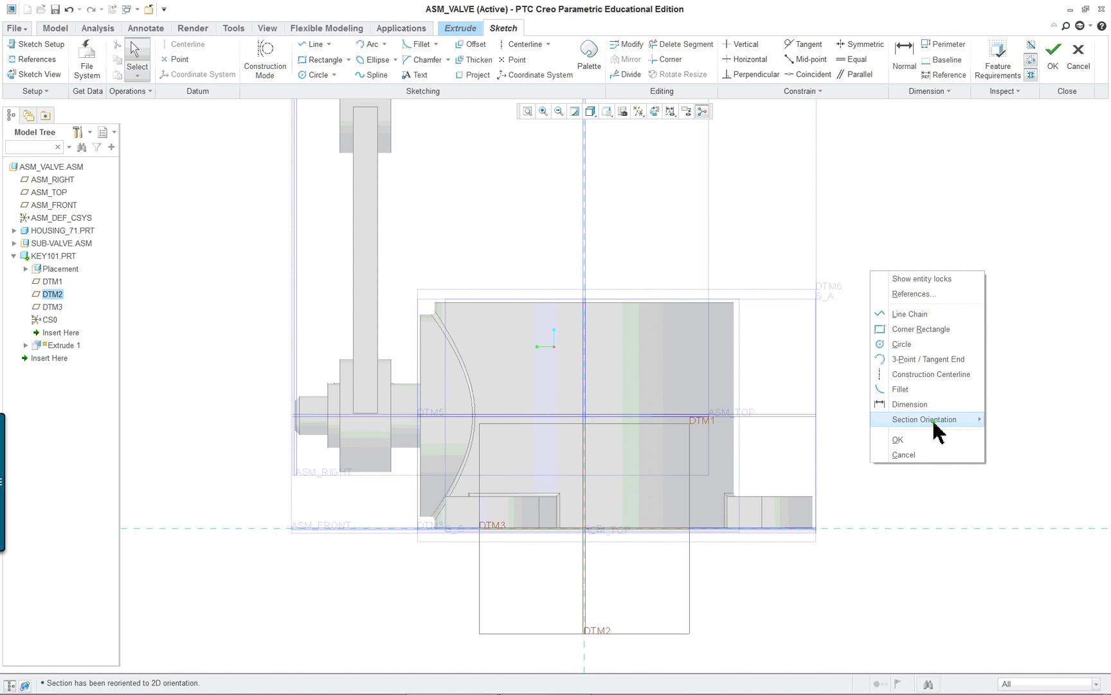
pyautogui.moveTo(934, 426)
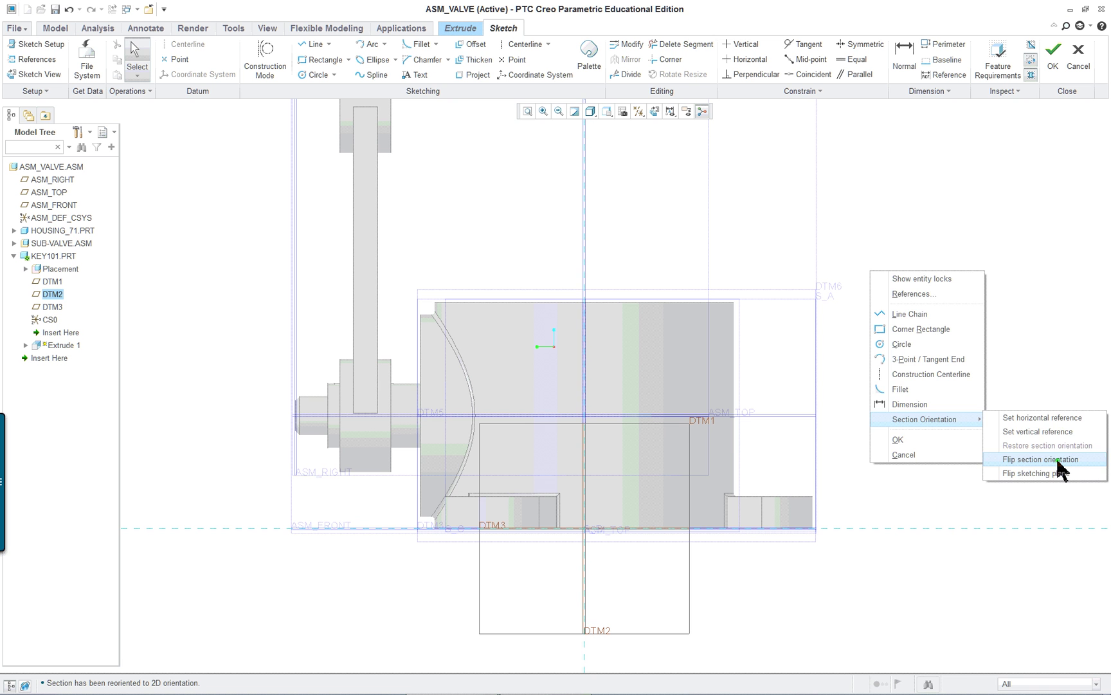
pyautogui.click(1070, 438)
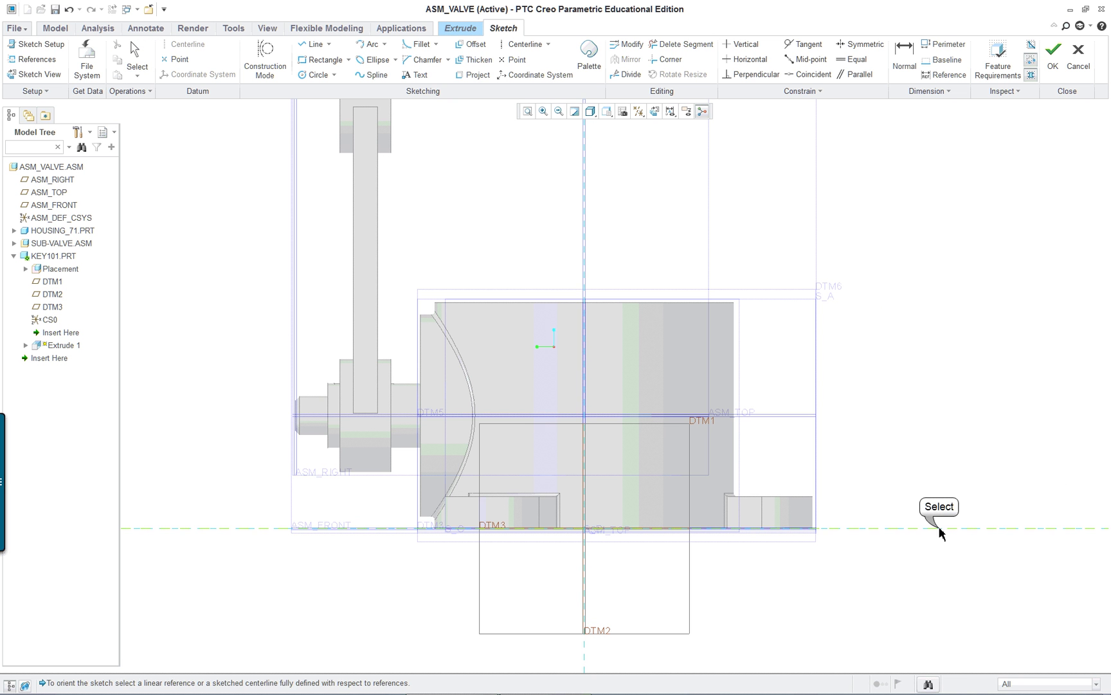
pyautogui.click(939, 529)
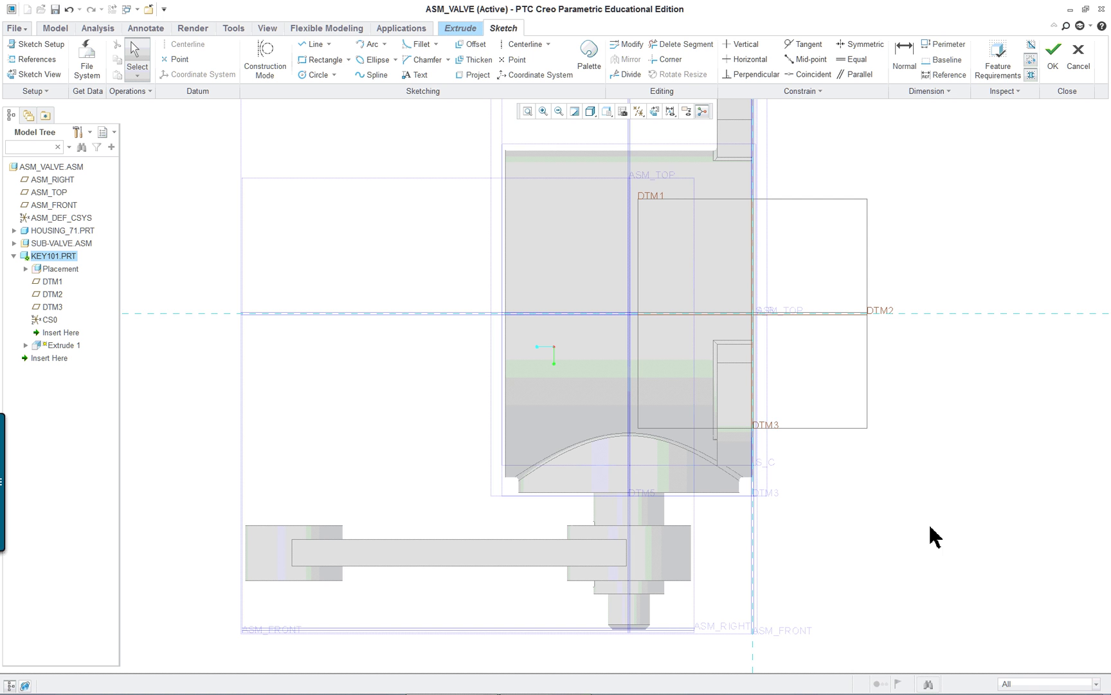
pyautogui.scroll(-4, 920, 582)
pyautogui.scroll(4, 920, 618)
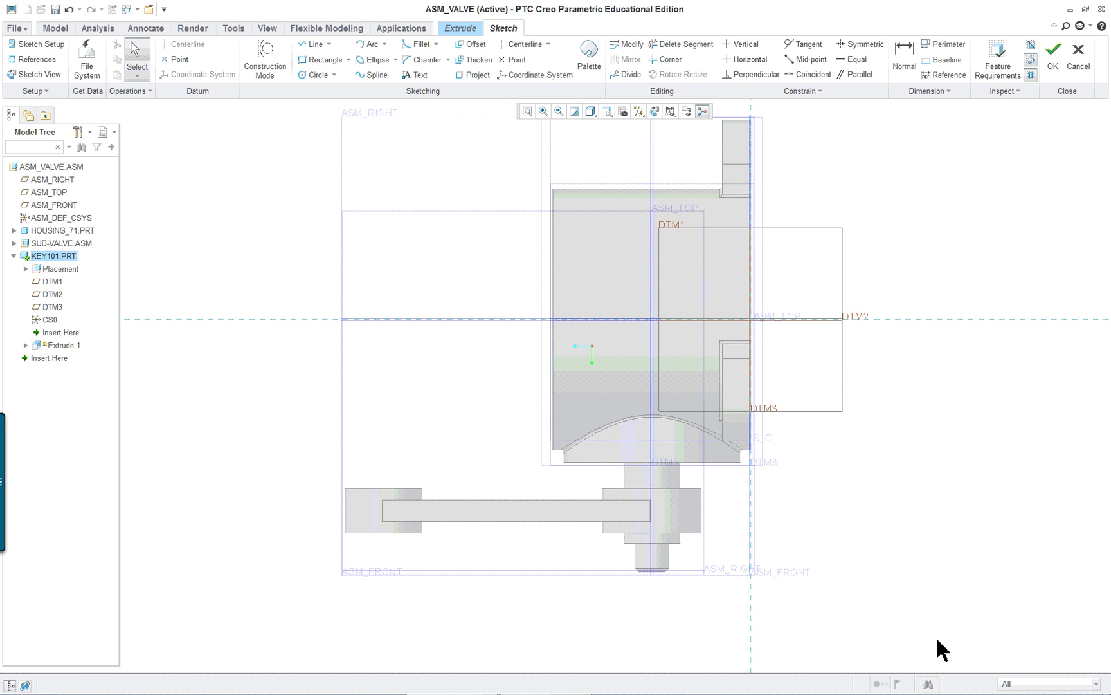
pyautogui.scroll(2, 868, 623)
pyautogui.rightClick(889, 444)
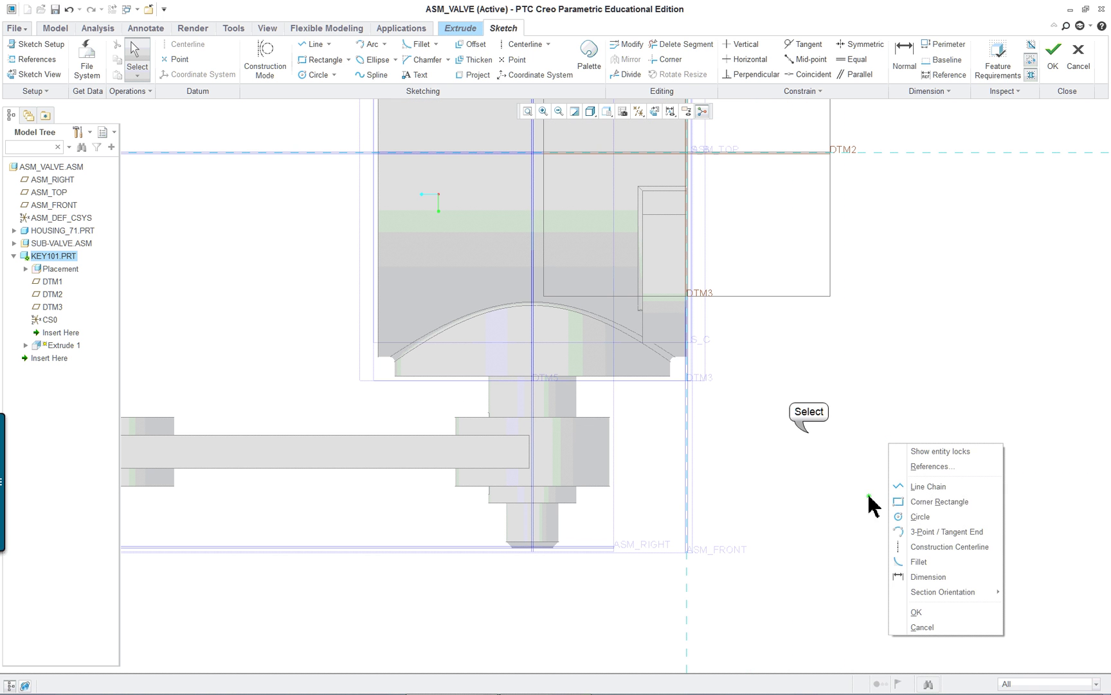
pyautogui.click(811, 443)
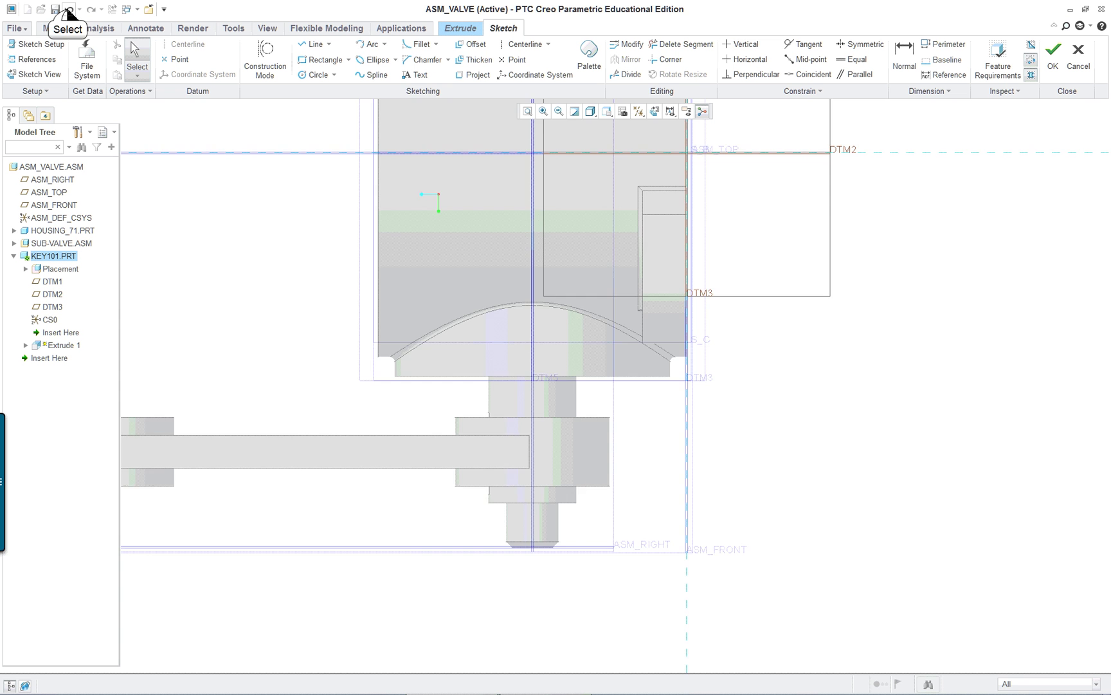
pyautogui.click(67, 9)
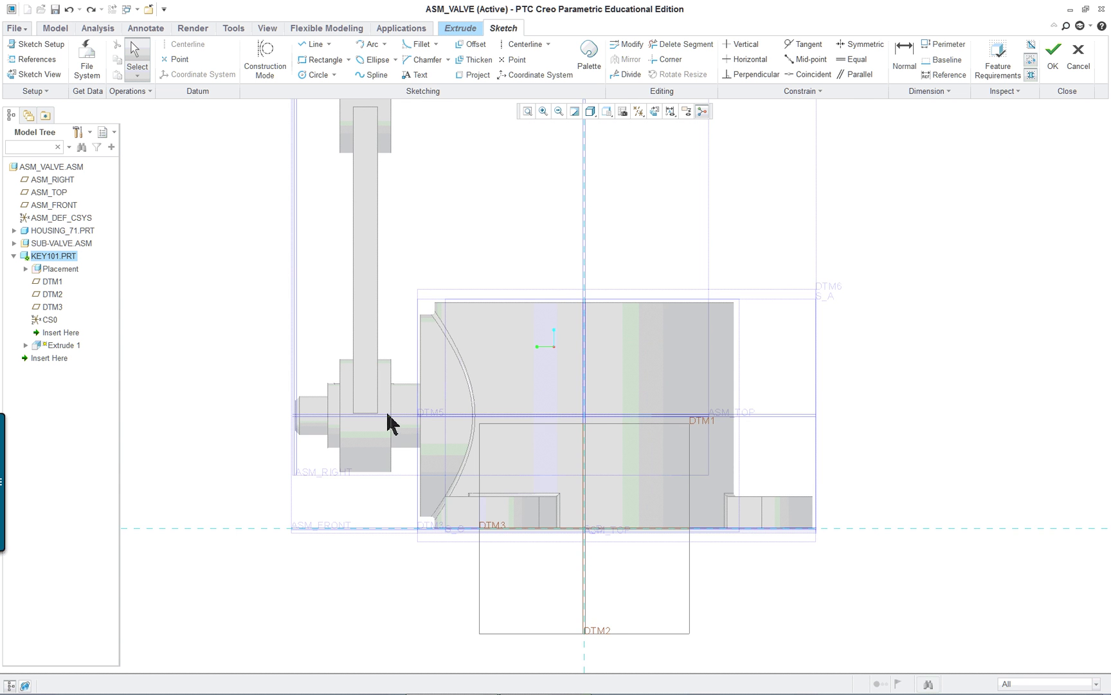
# Step: Return to the face-on sketch view and switch the display style to Hidden Line
pyautogui.moveTo(388, 415)
pyautogui.mouseDown(button='middle')
pyautogui.moveTo(359, 437)
pyautogui.moveTo(365, 447)
pyautogui.mouseUp(button='middle')
pyautogui.scroll(6, 395, 363)
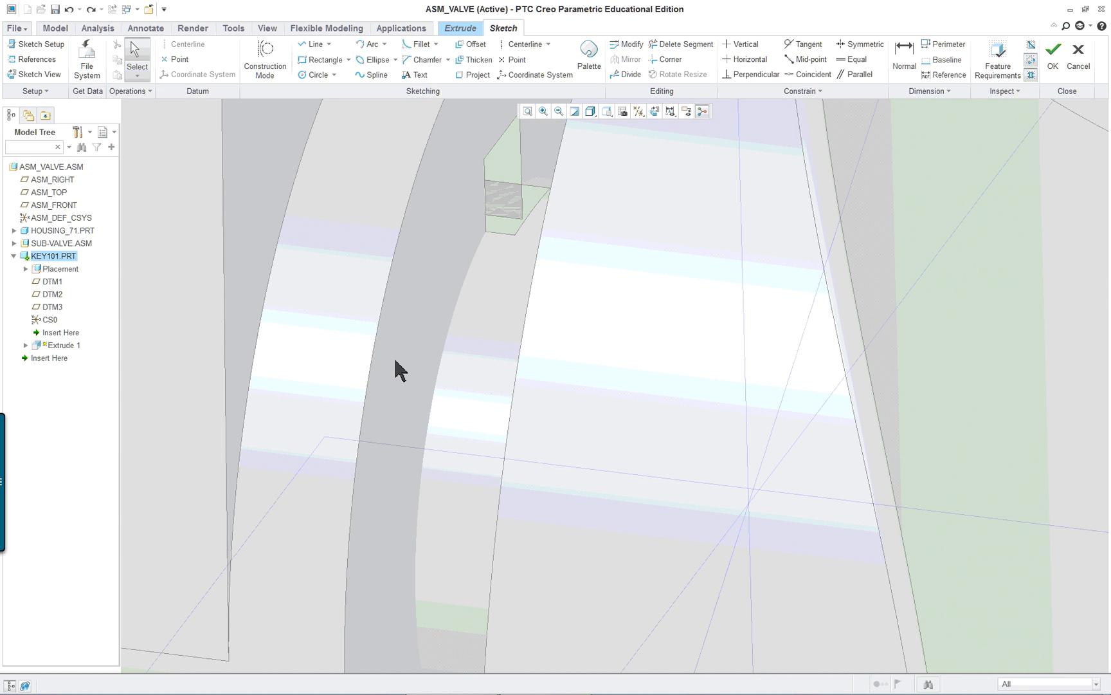
pyautogui.scroll(-4, 484, 372)
pyautogui.scroll(-3, 496, 360)
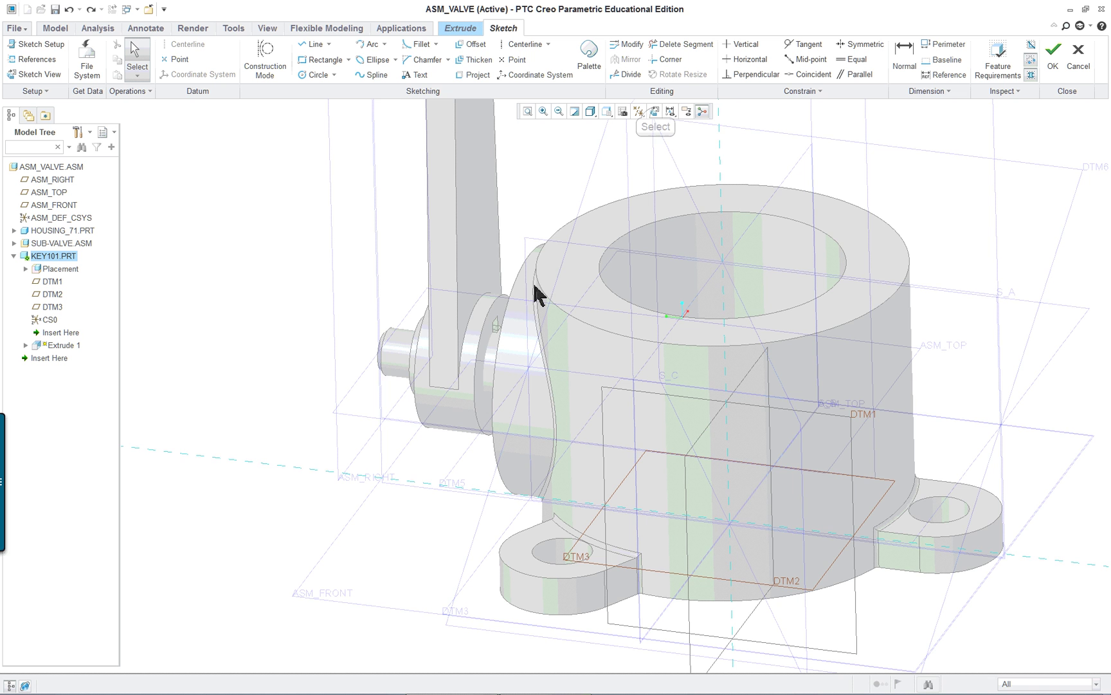
pyautogui.click(655, 111)
pyautogui.scroll(4, 628, 444)
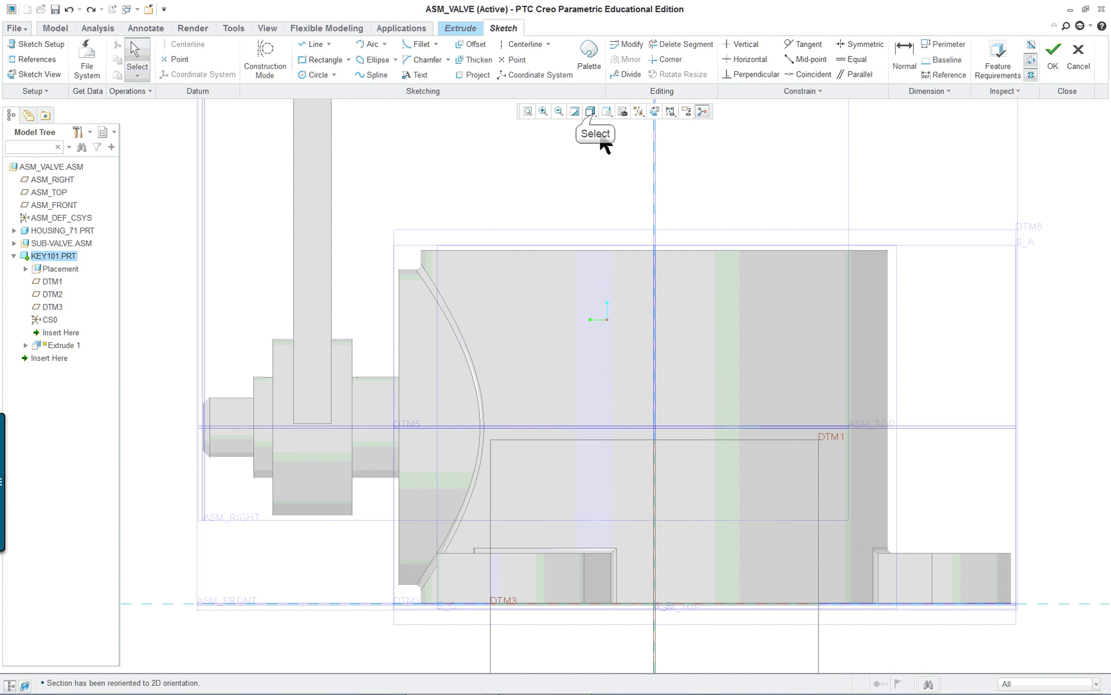
pyautogui.click(592, 114)
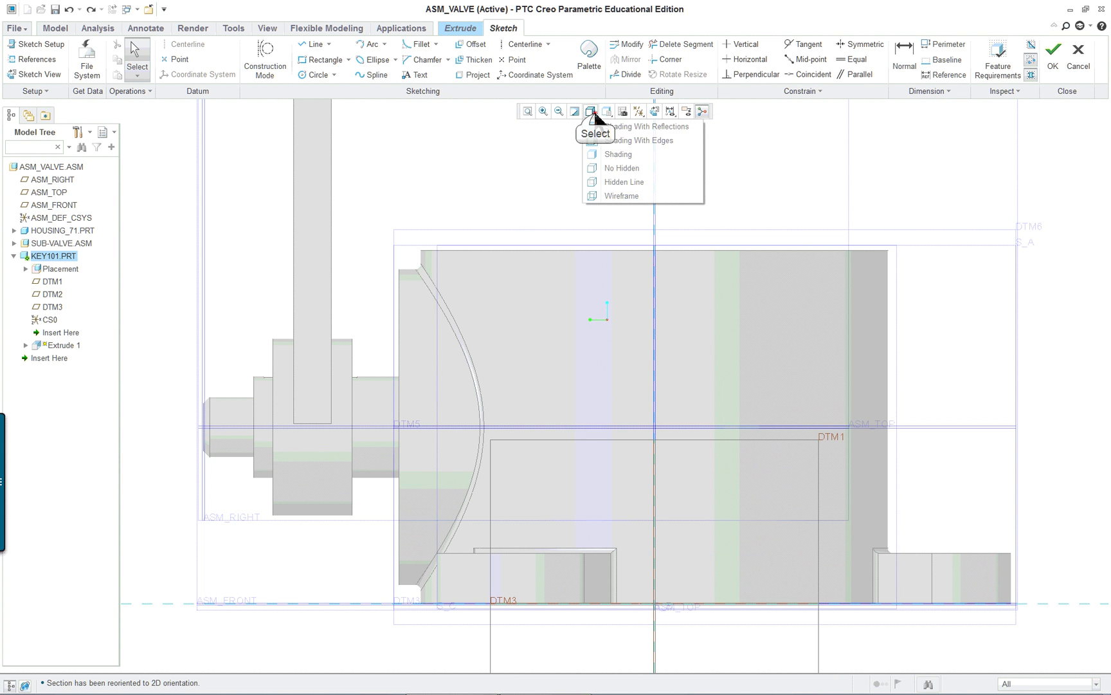
pyautogui.click(622, 183)
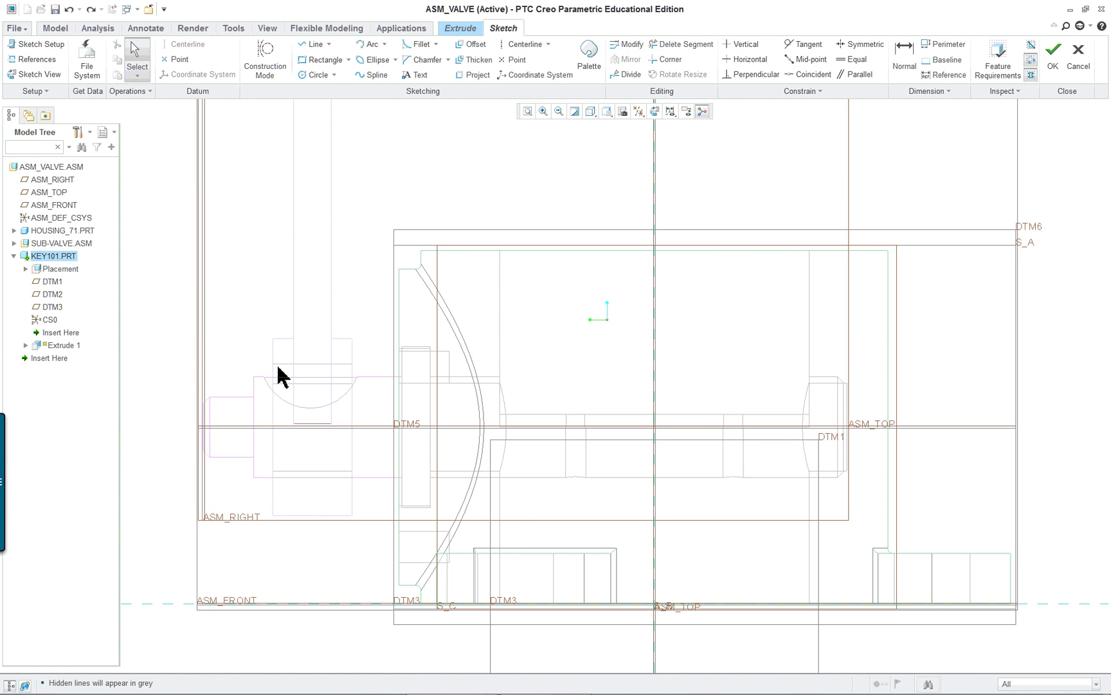
pyautogui.scroll(1, 249, 361)
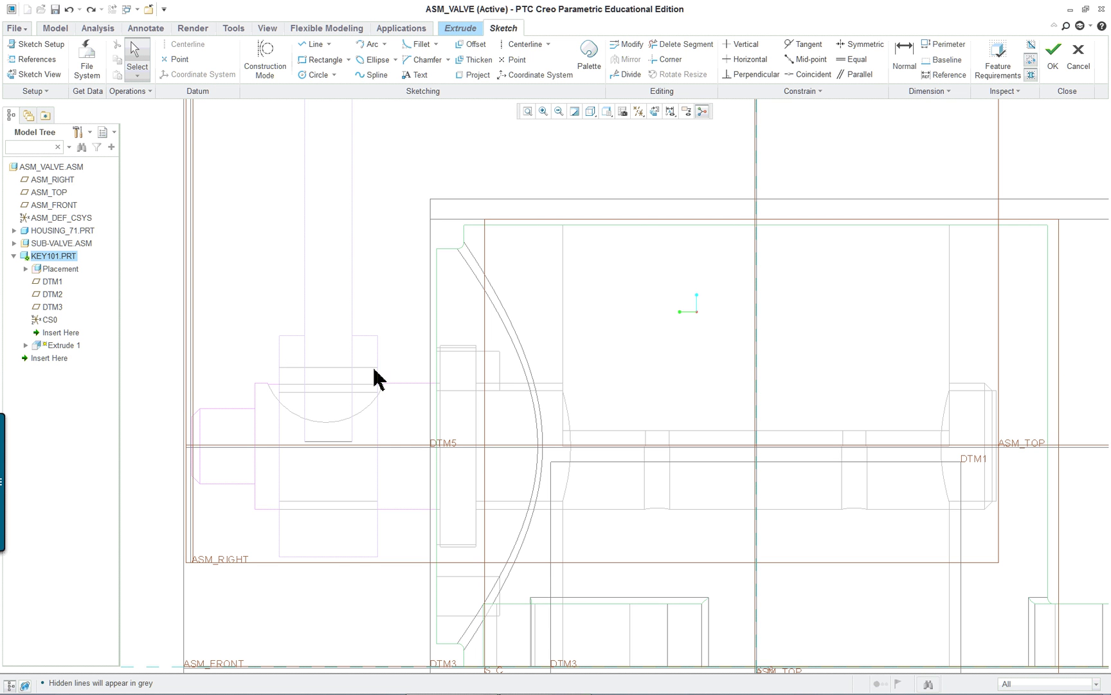
# Step: Add the SHAFT_71 slot arc and ARM_71 slot edge as sketch references and solve
pyautogui.click(52, 59)
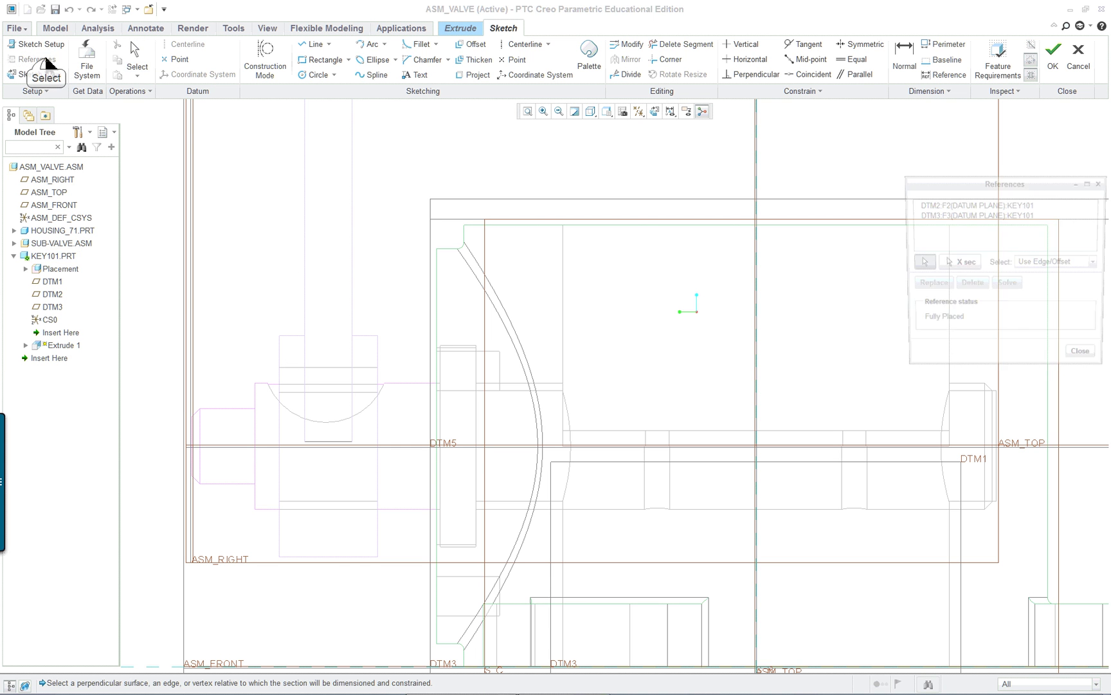
pyautogui.click(329, 425)
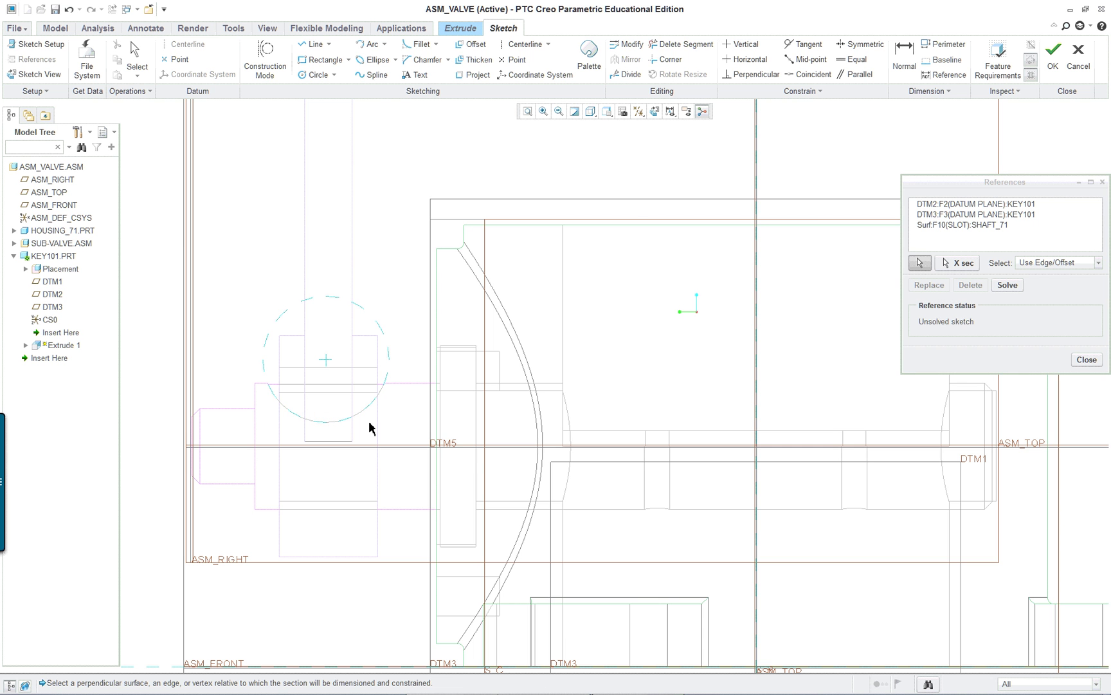
pyautogui.scroll(5, 356, 373)
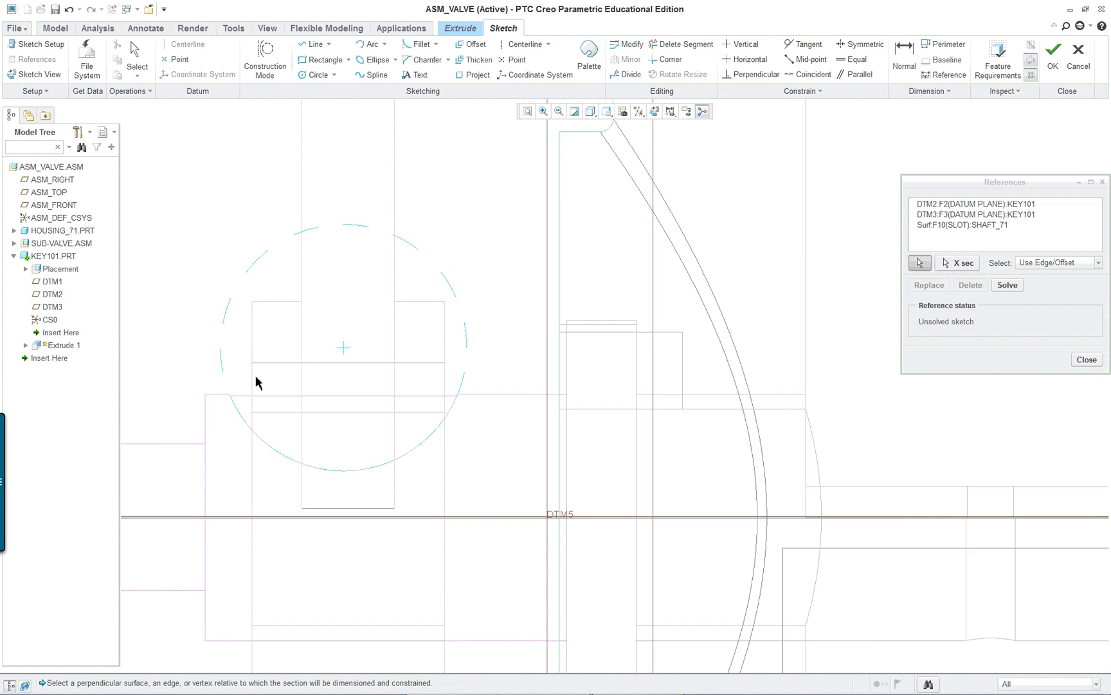
pyautogui.click(345, 360)
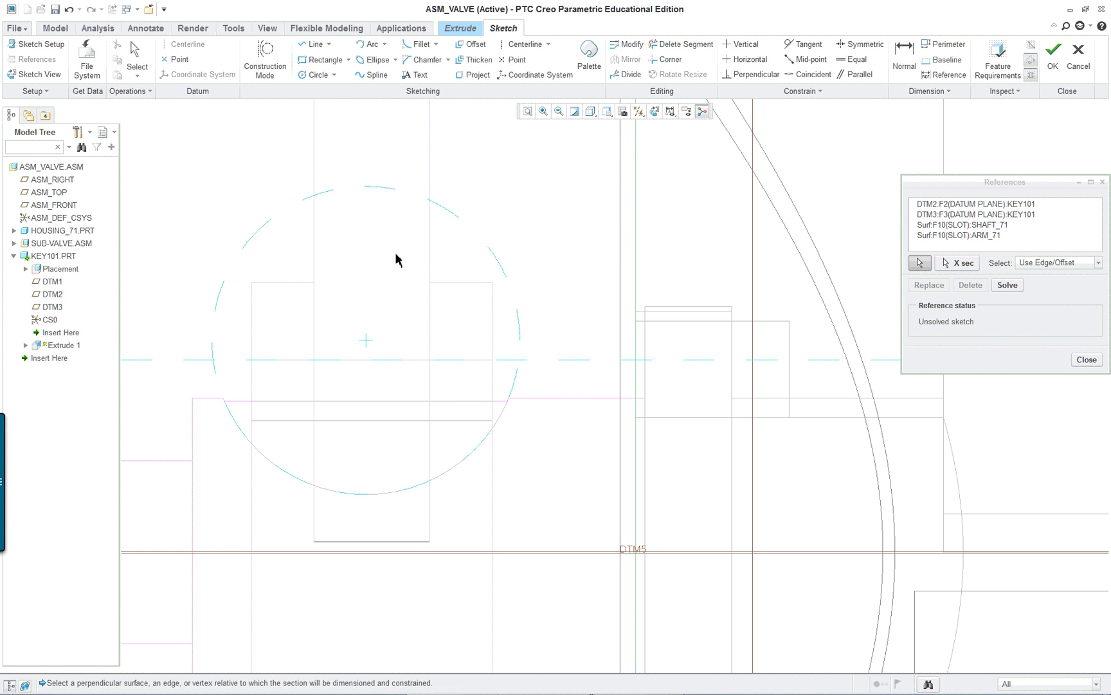
pyautogui.scroll(-4, 512, 302)
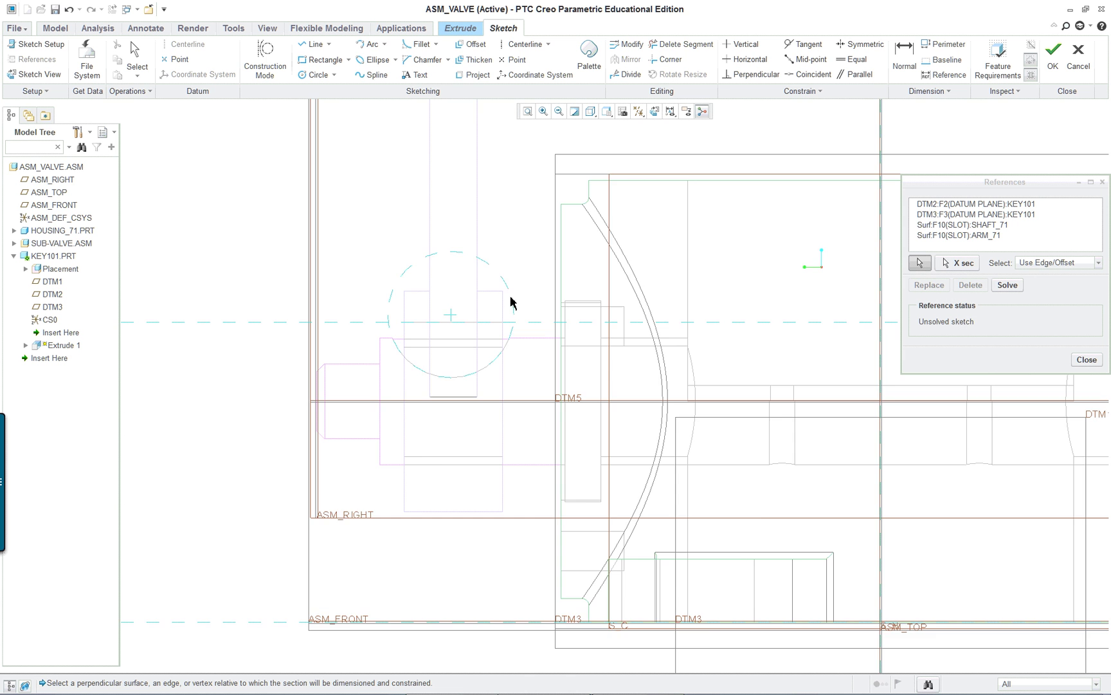
pyautogui.scroll(2, 526, 236)
pyautogui.scroll(1, 521, 239)
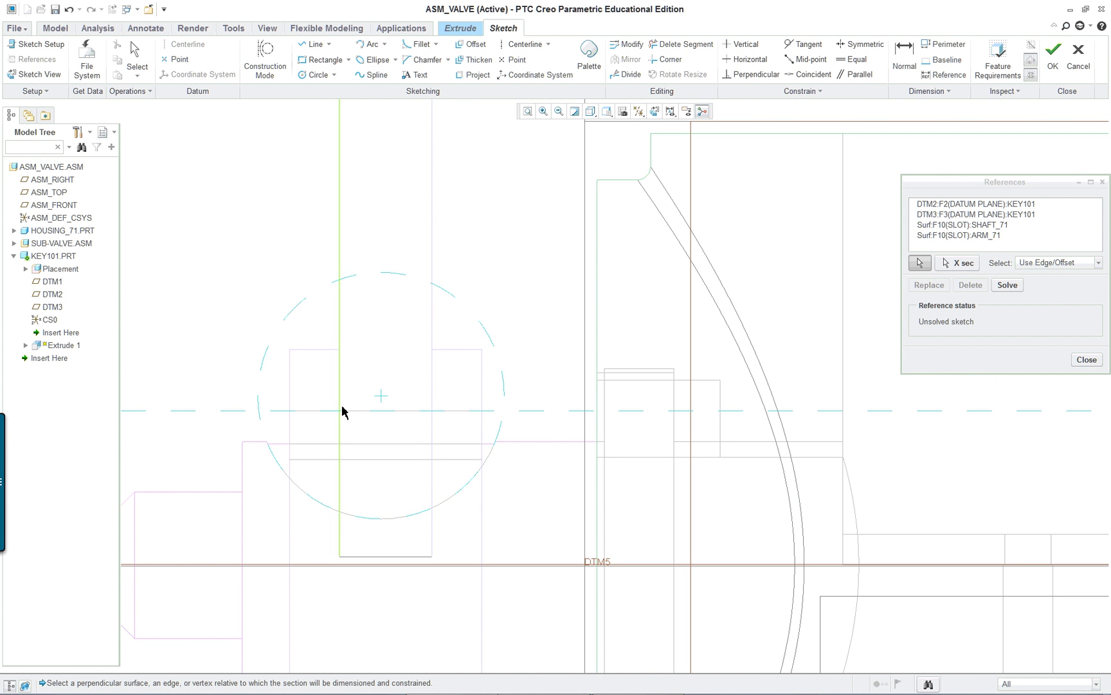
pyautogui.click(1020, 290)
pyautogui.click(1086, 360)
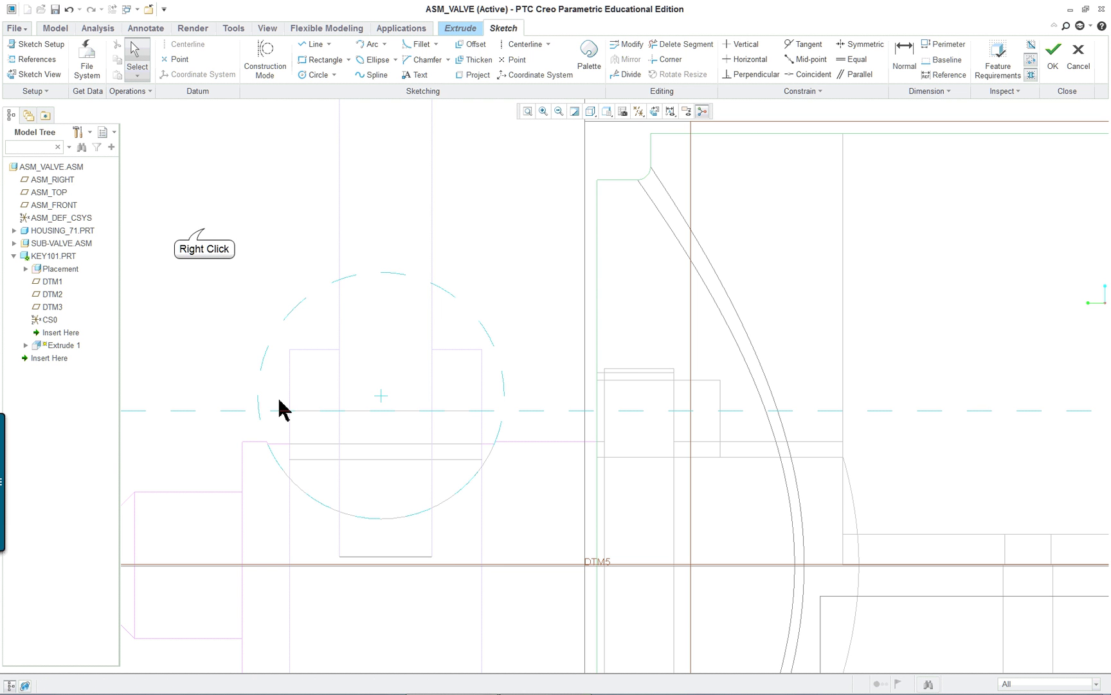
# Step: Draw a centre-point arc along the lower edge of the dashed circle
pyautogui.rightClick(205, 235)
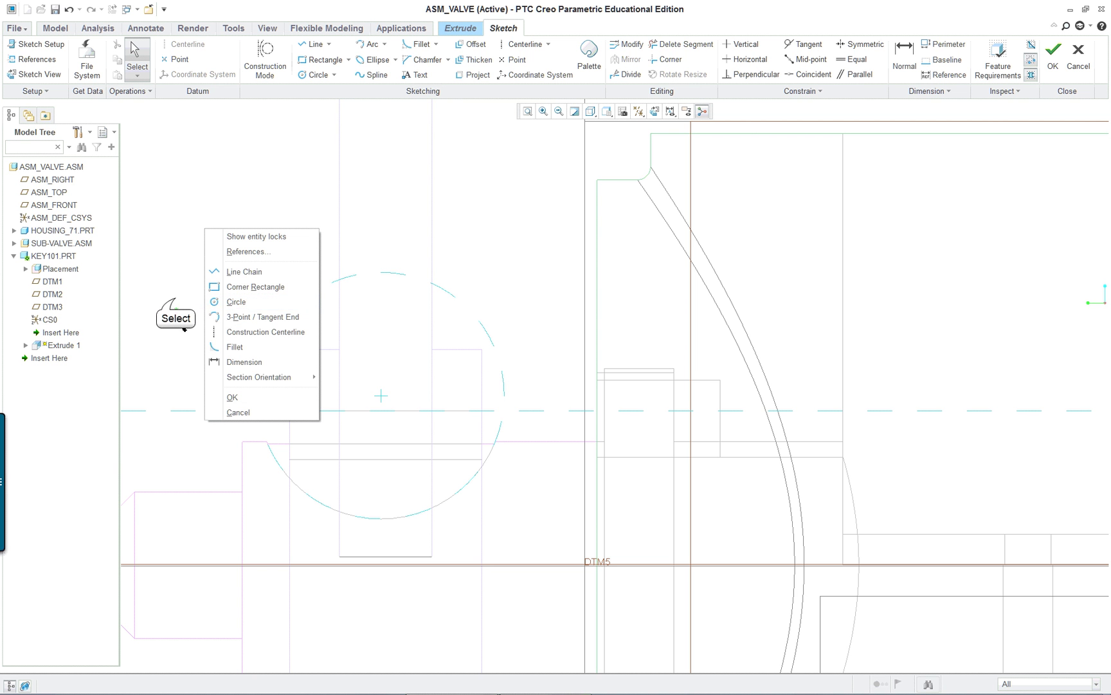
pyautogui.click(179, 248)
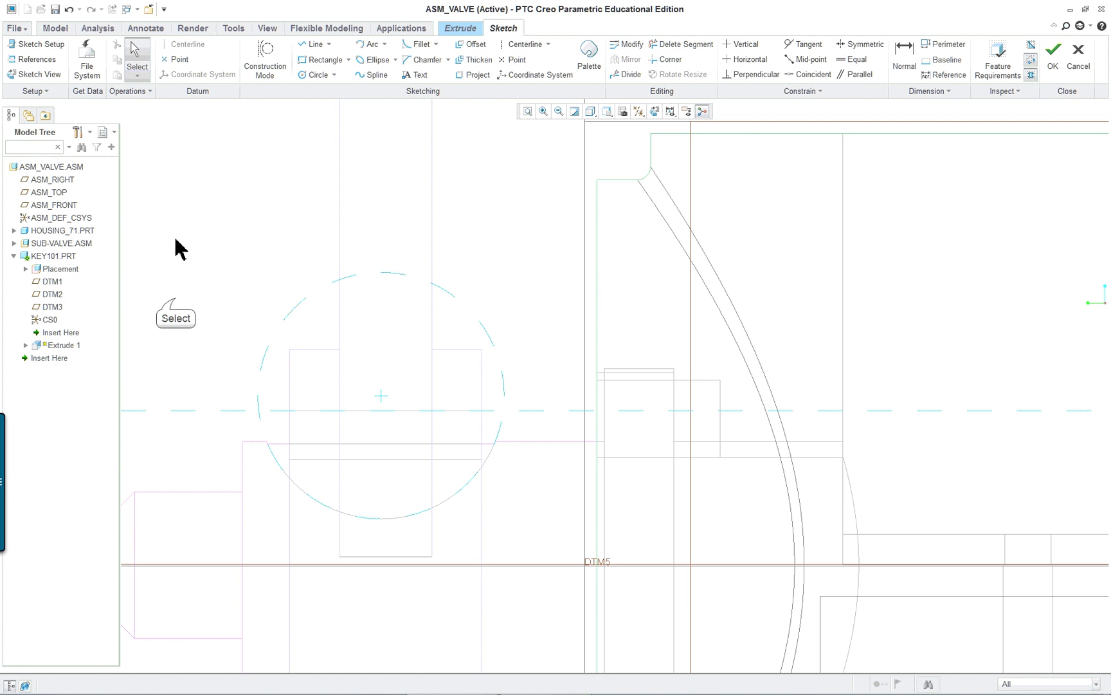
pyautogui.click(385, 44)
pyautogui.click(397, 72)
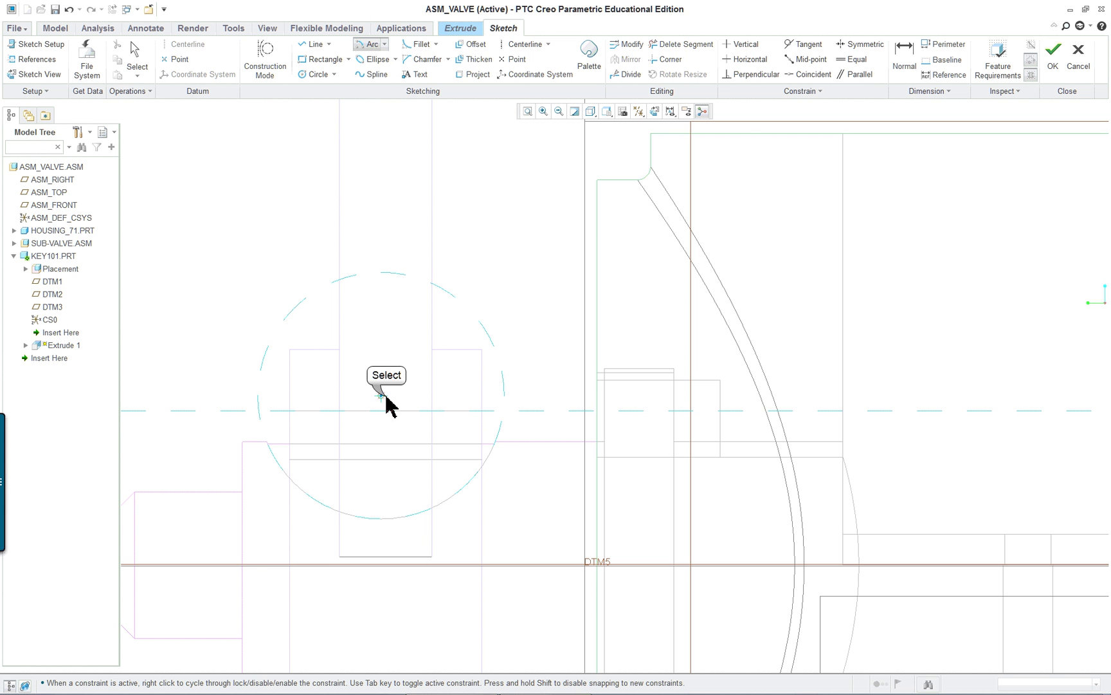
pyautogui.click(381, 395)
pyautogui.click(257, 444)
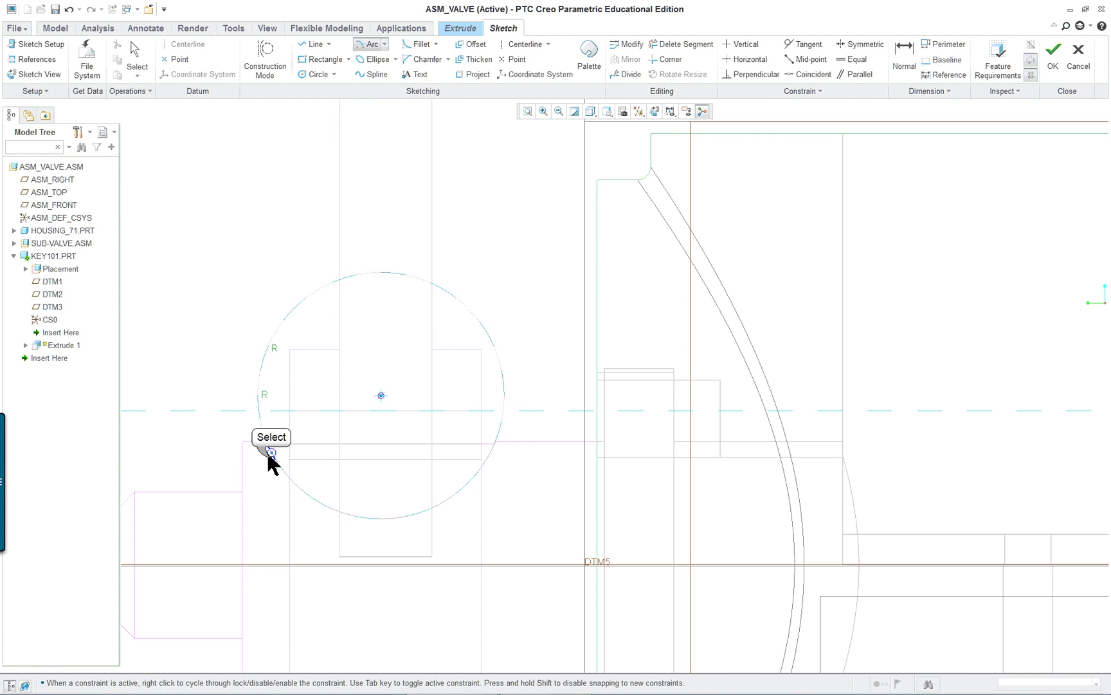
pyautogui.click(273, 456)
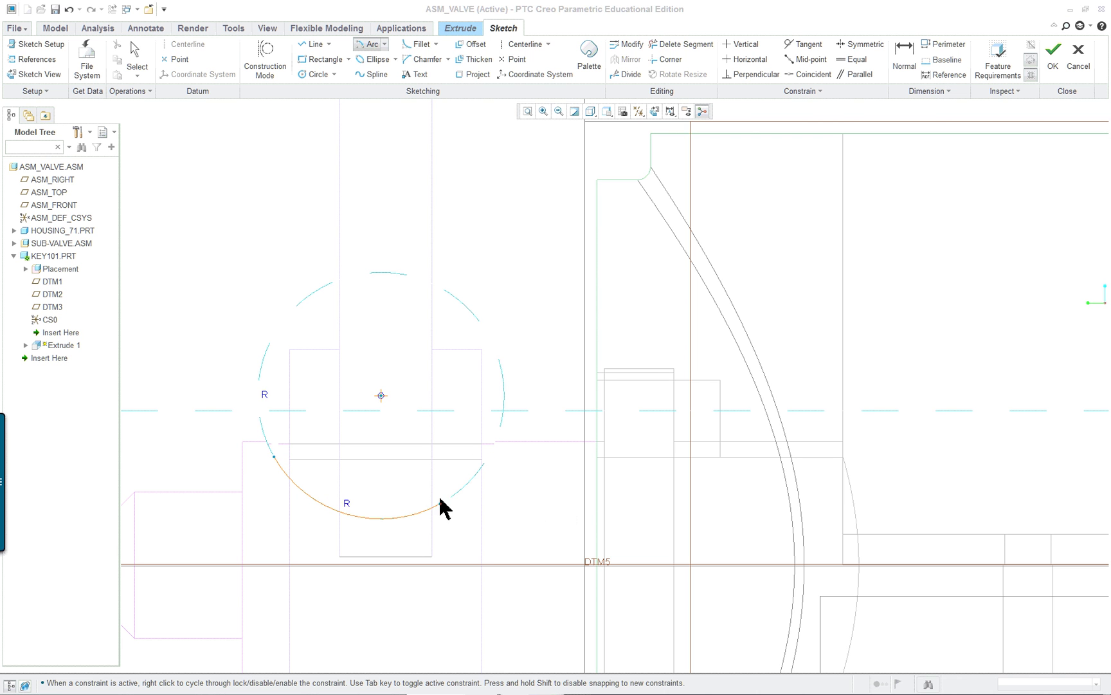
pyautogui.click(489, 457)
# Step: Close the arc with vertical, horizontal and vertical lines forming a flat-topped section
pyautogui.rightClick(557, 479)
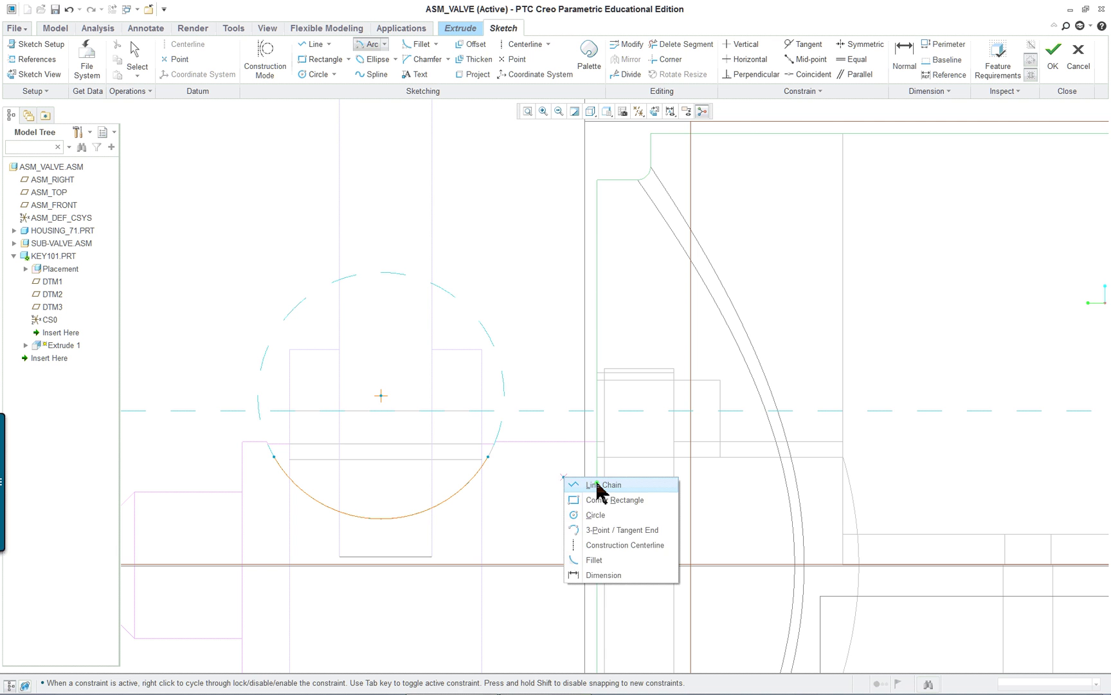
pyautogui.click(600, 486)
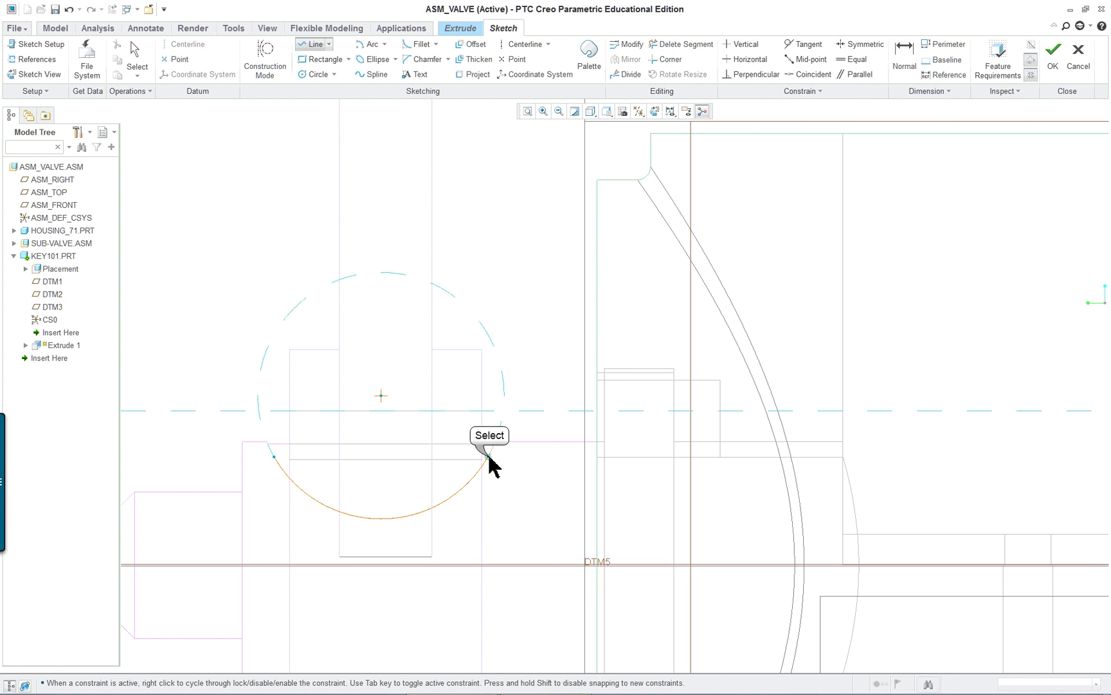
pyautogui.click(489, 456)
pyautogui.click(489, 410)
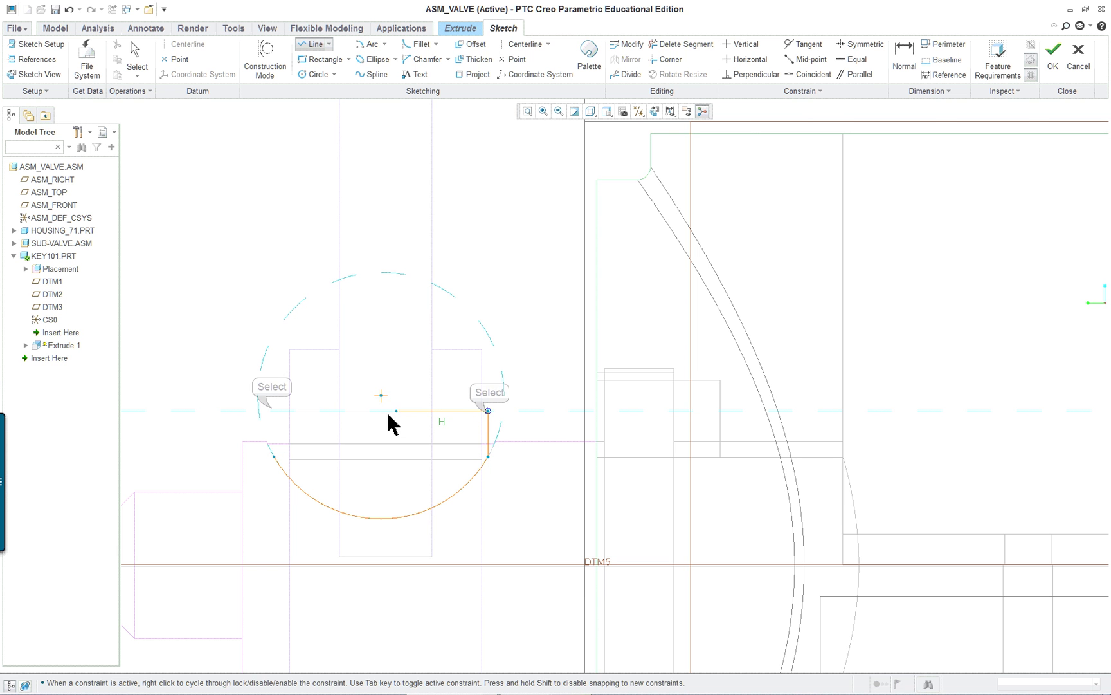
pyautogui.click(274, 411)
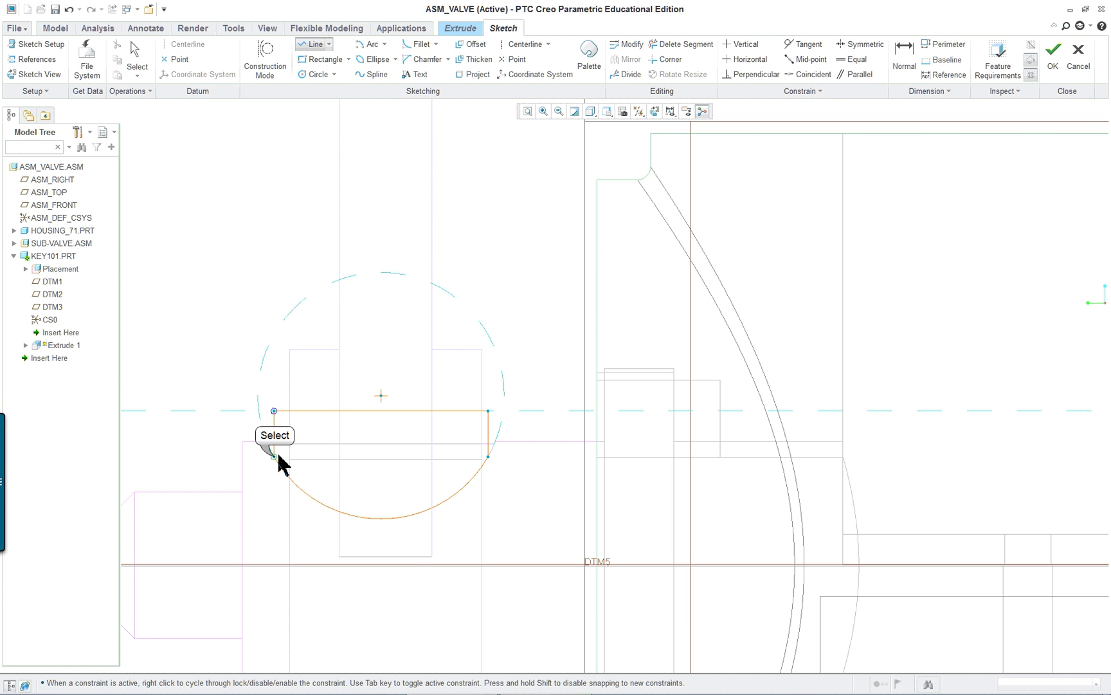
pyautogui.click(274, 456)
pyautogui.middleClick(208, 300)
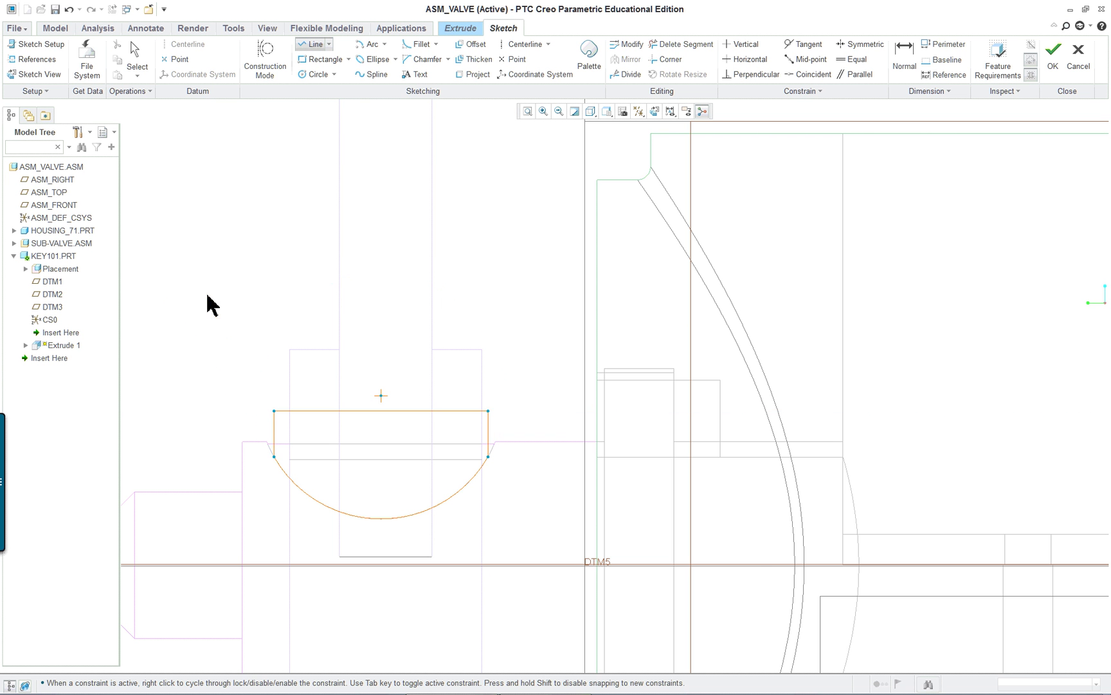
pyautogui.middleClick(196, 312)
pyautogui.moveTo(332, 385)
pyautogui.mouseDown(button='middle')
pyautogui.moveTo(382, 405)
pyautogui.moveTo(367, 397)
pyautogui.moveTo(347, 416)
pyautogui.mouseUp(button='middle')
# Step: Dimension the width between the section's two vertical sides to 0.5
pyautogui.scroll(5, 588, 360)
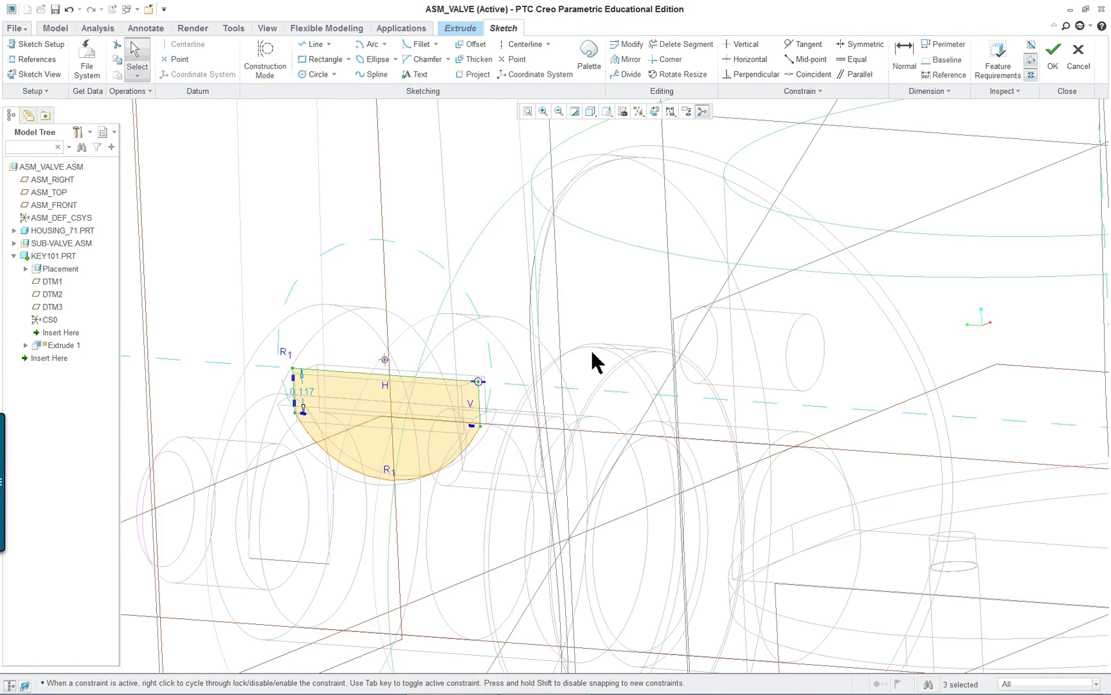
pyautogui.moveTo(524, 425)
pyautogui.mouseDown(button='middle')
pyautogui.moveTo(509, 435)
pyautogui.moveTo(541, 417)
pyautogui.moveTo(546, 318)
pyautogui.mouseUp(button='middle')
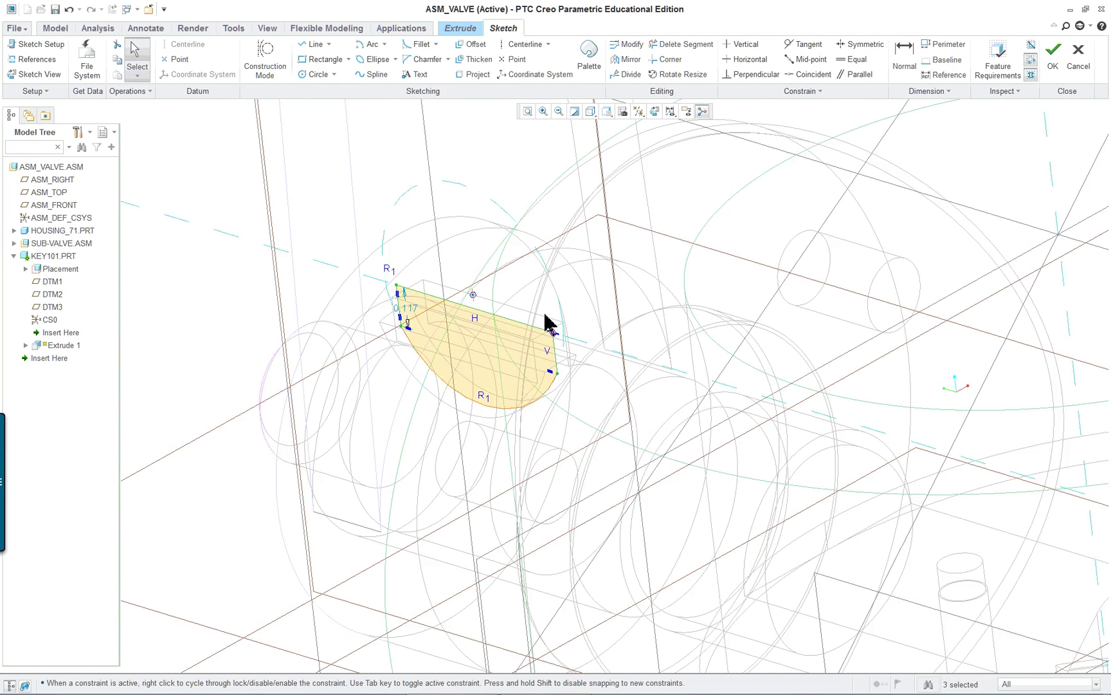
pyautogui.rightClick(545, 317)
pyautogui.rightClick(298, 171)
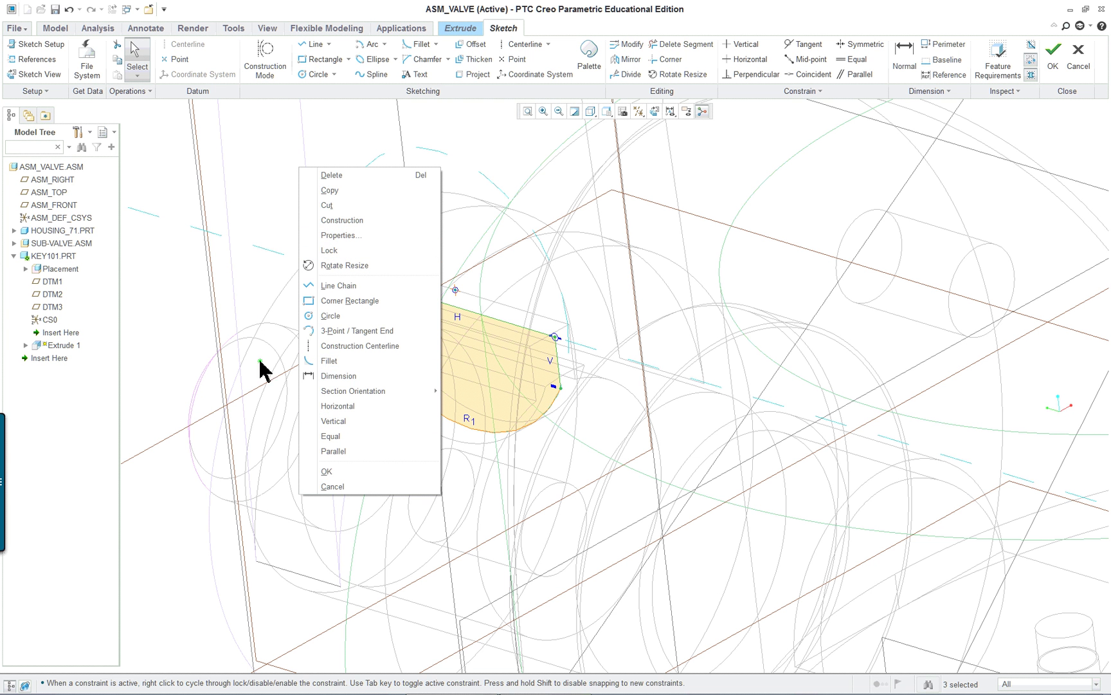
pyautogui.click(325, 375)
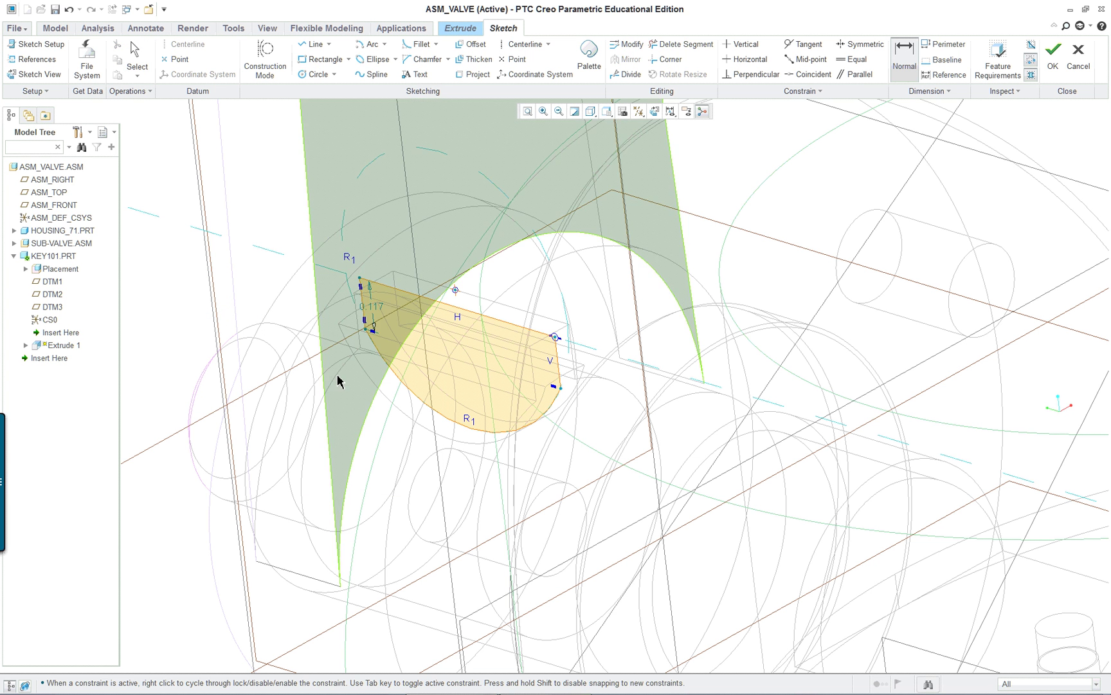
pyautogui.click(362, 295)
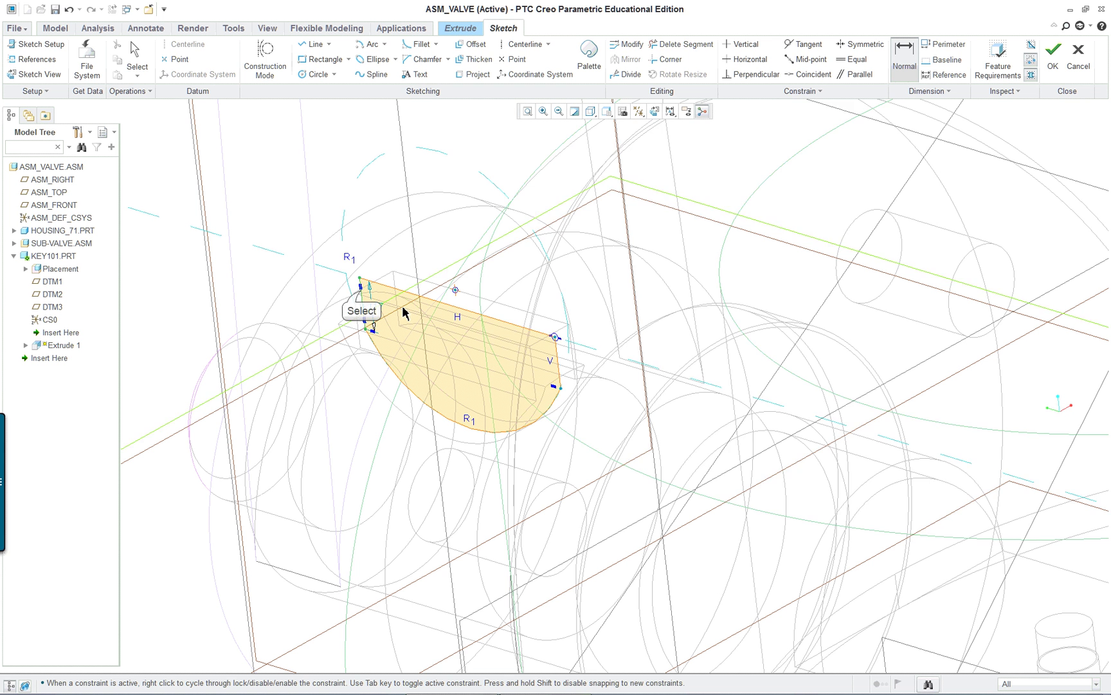
pyautogui.middleClick(370, 306)
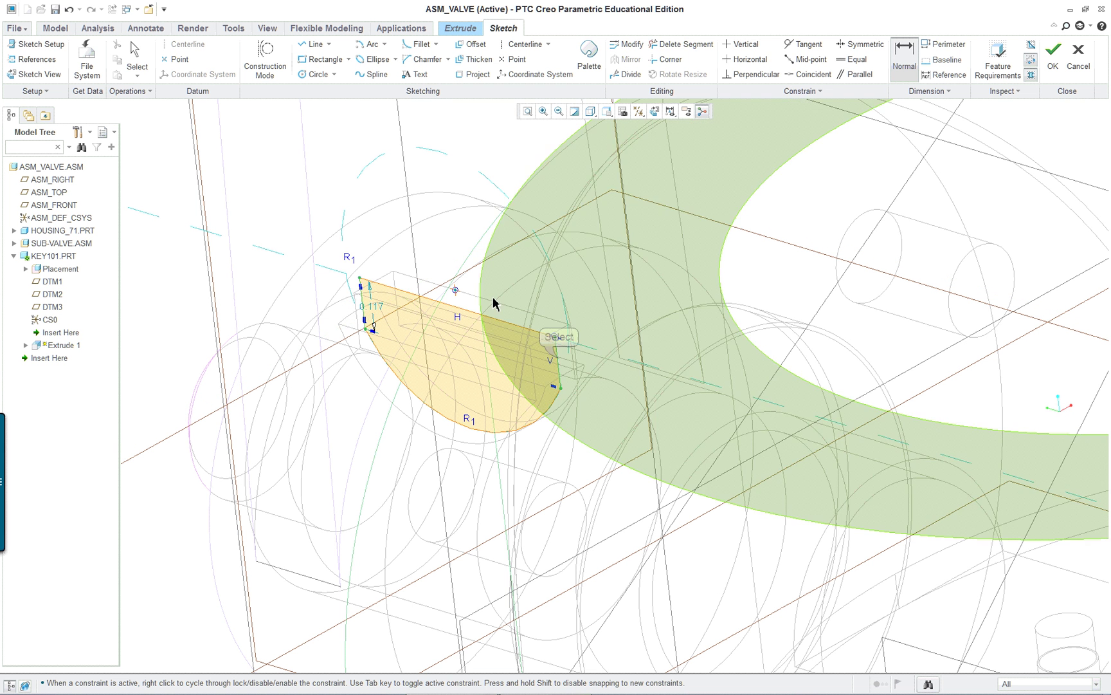
pyautogui.middleClick(443, 242)
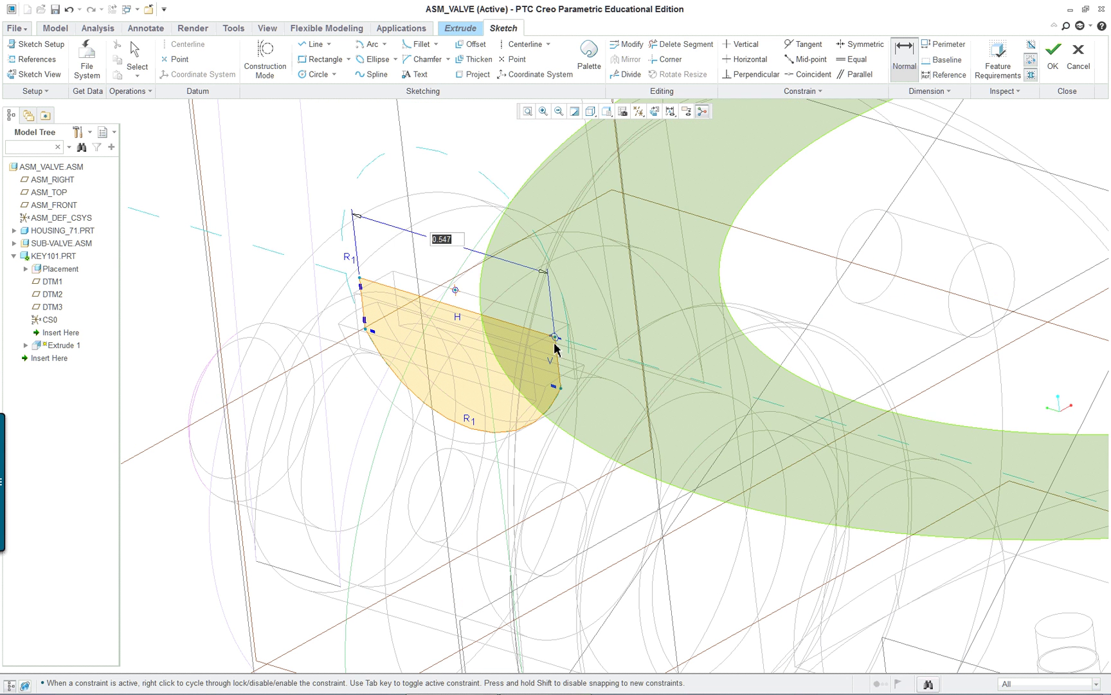
pyautogui.scroll(3, 449, 225)
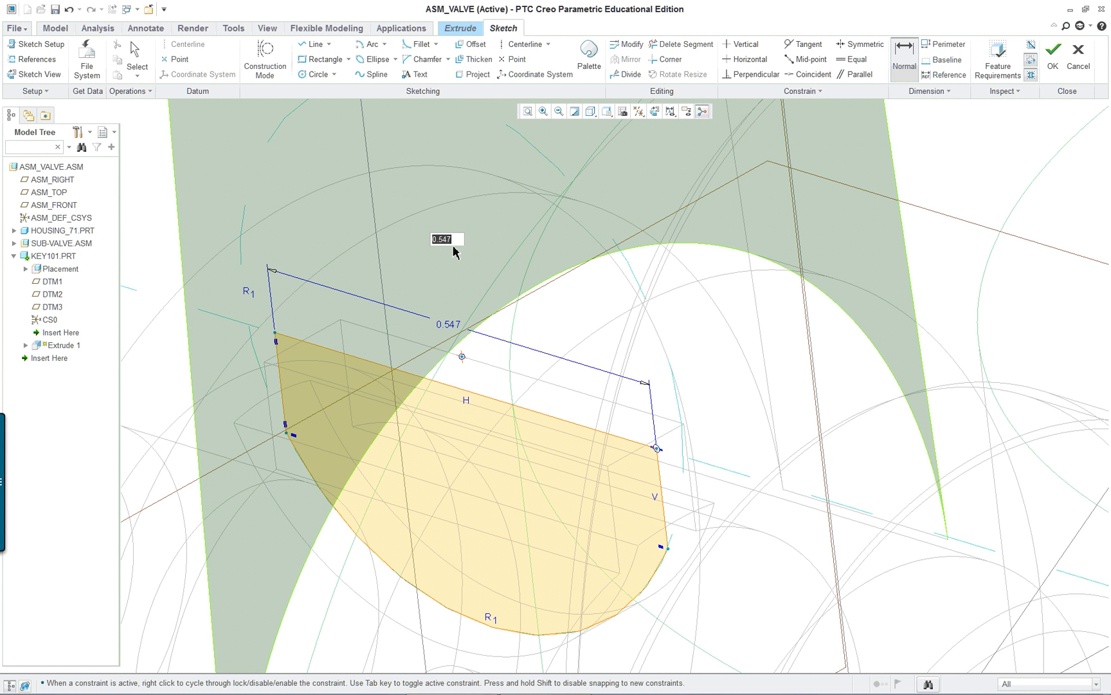
pyautogui.write('.5')
pyautogui.press('Return')
# Step: Orbit the model to inspect the key section from several angles
pyautogui.scroll(-9, 452, 243)
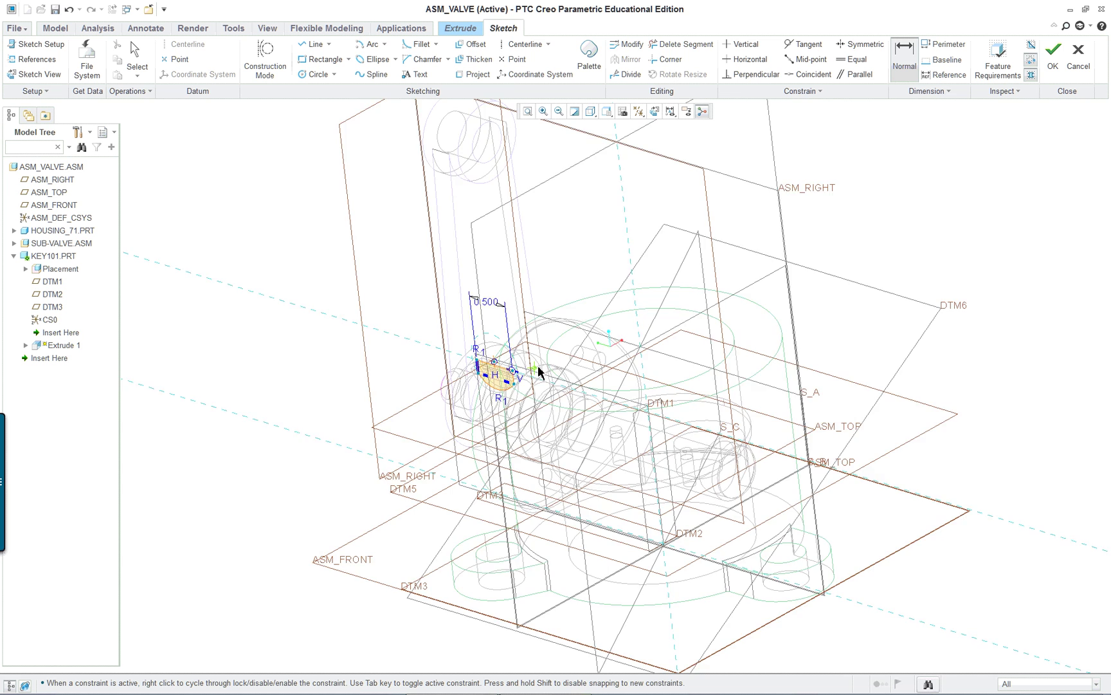
pyautogui.scroll(2, 539, 351)
pyautogui.scroll(2, 539, 351)
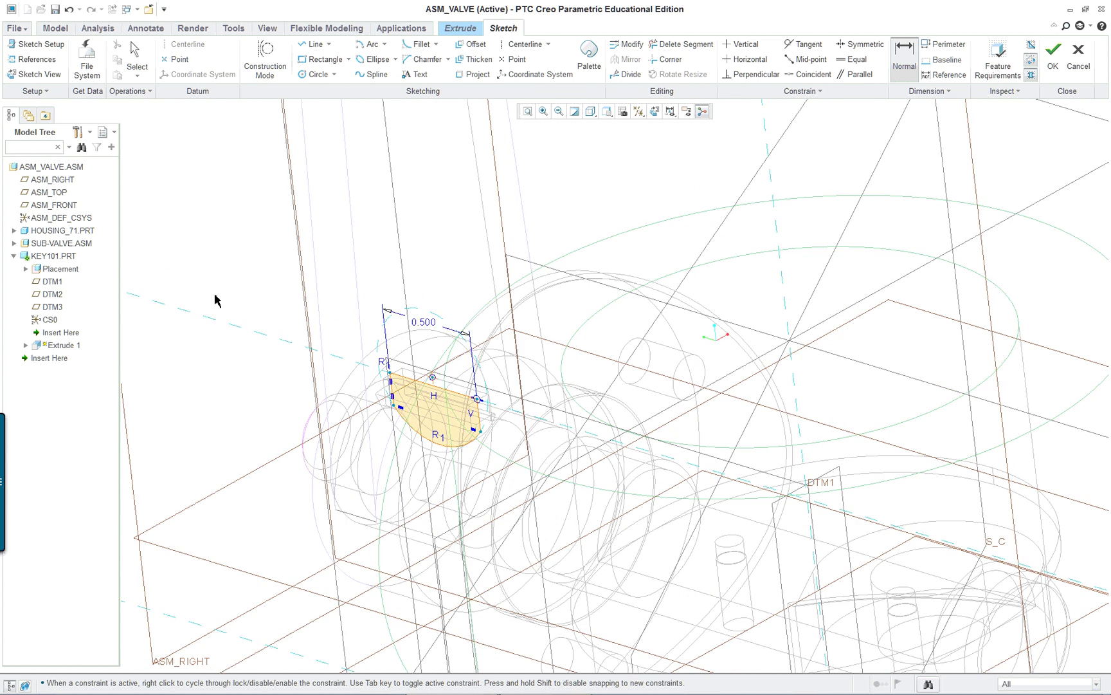
pyautogui.scroll(2, 215, 299)
pyautogui.scroll(3, 727, 569)
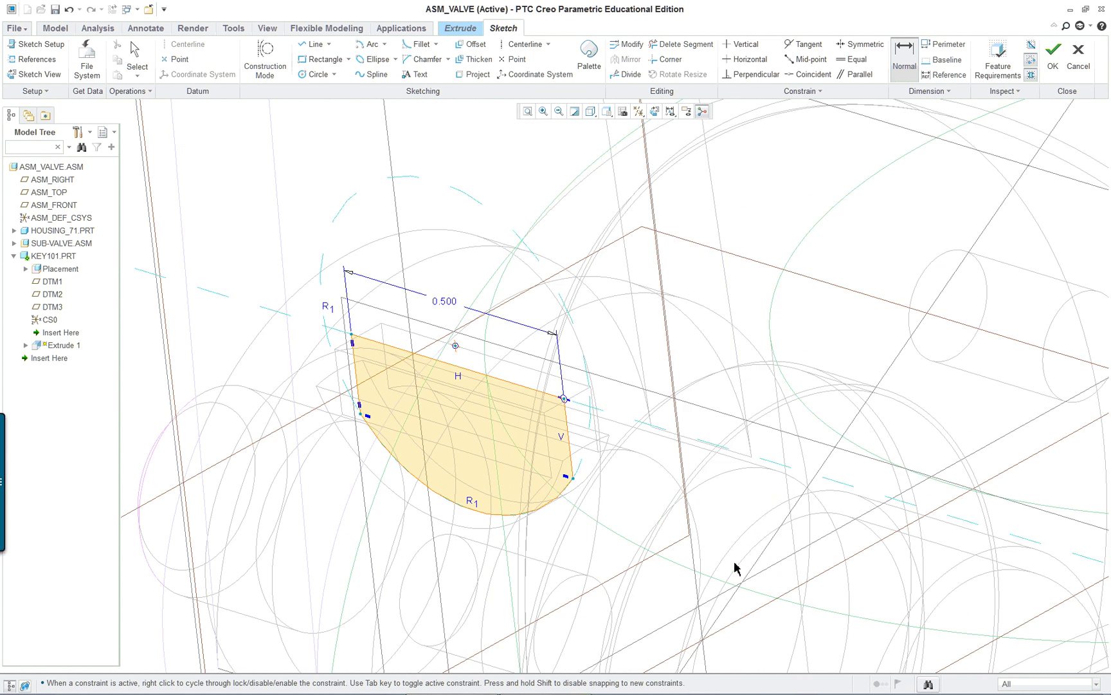
pyautogui.scroll(-2, 665, 555)
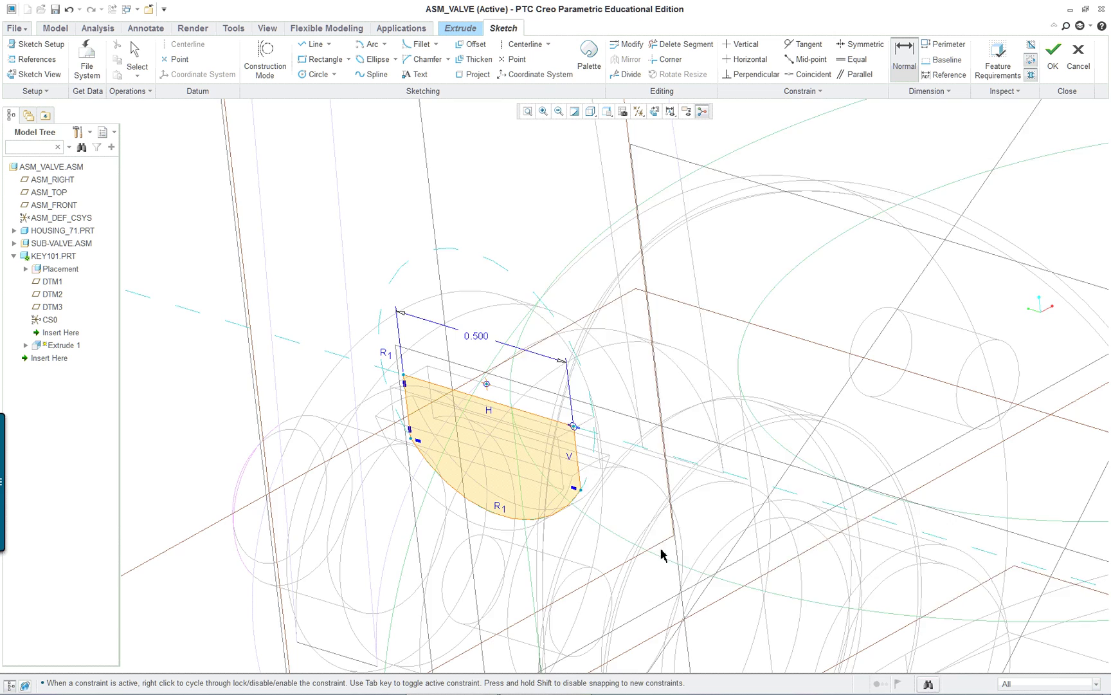
pyautogui.moveTo(660, 550)
pyautogui.mouseDown(button='middle')
pyautogui.moveTo(666, 516)
pyautogui.moveTo(652, 545)
pyautogui.moveTo(368, 496)
pyautogui.moveTo(527, 304)
pyautogui.mouseUp(button='middle')
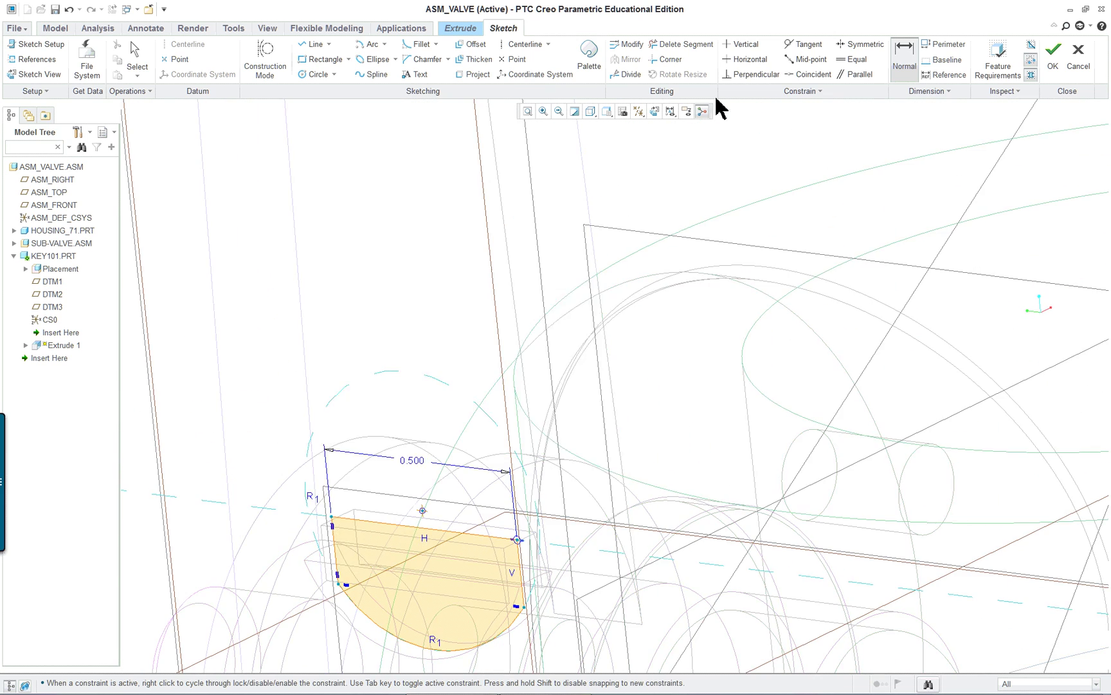
pyautogui.scroll(-4, 648, 534)
pyautogui.scroll(2, 696, 629)
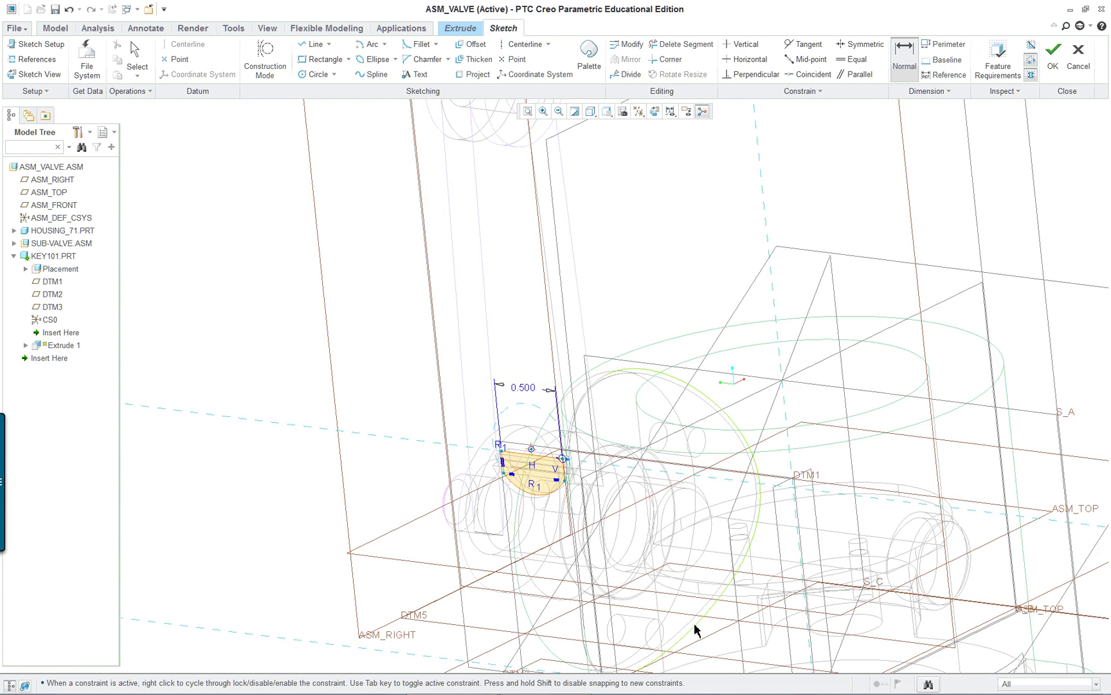
pyautogui.moveTo(696, 629); pyautogui.dragTo(675, 533, button='middle')
pyautogui.moveTo(590, 390)
pyautogui.mouseDown(button='middle')
pyautogui.moveTo(568, 401)
pyautogui.moveTo(565, 367)
pyautogui.mouseUp(button='middle')
pyautogui.rightClick(164, 238)
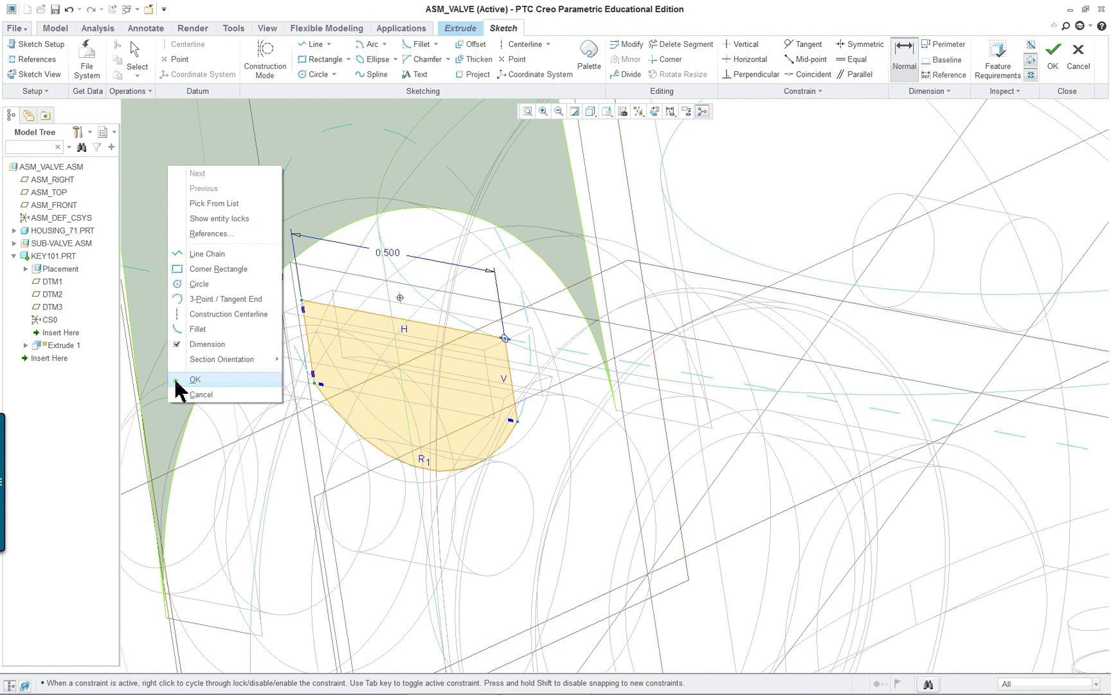
# Step: Exit the sketch to preview the extrusion at 0.871 depth and hide datum planes
pyautogui.click(218, 379)
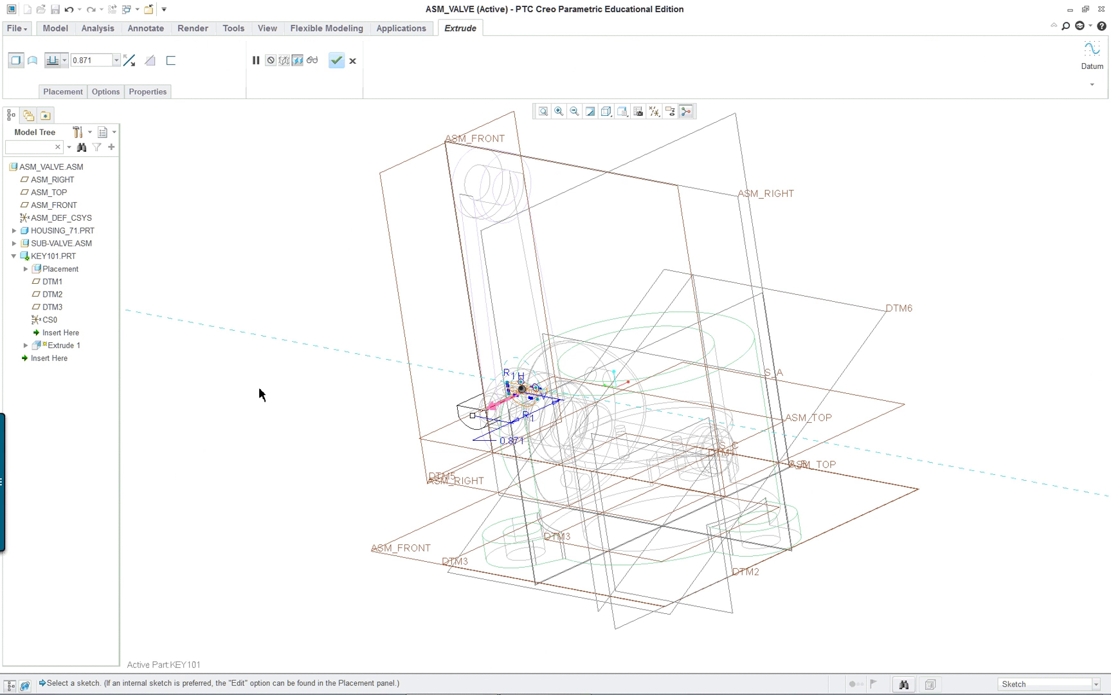
pyautogui.scroll(5, 546, 384)
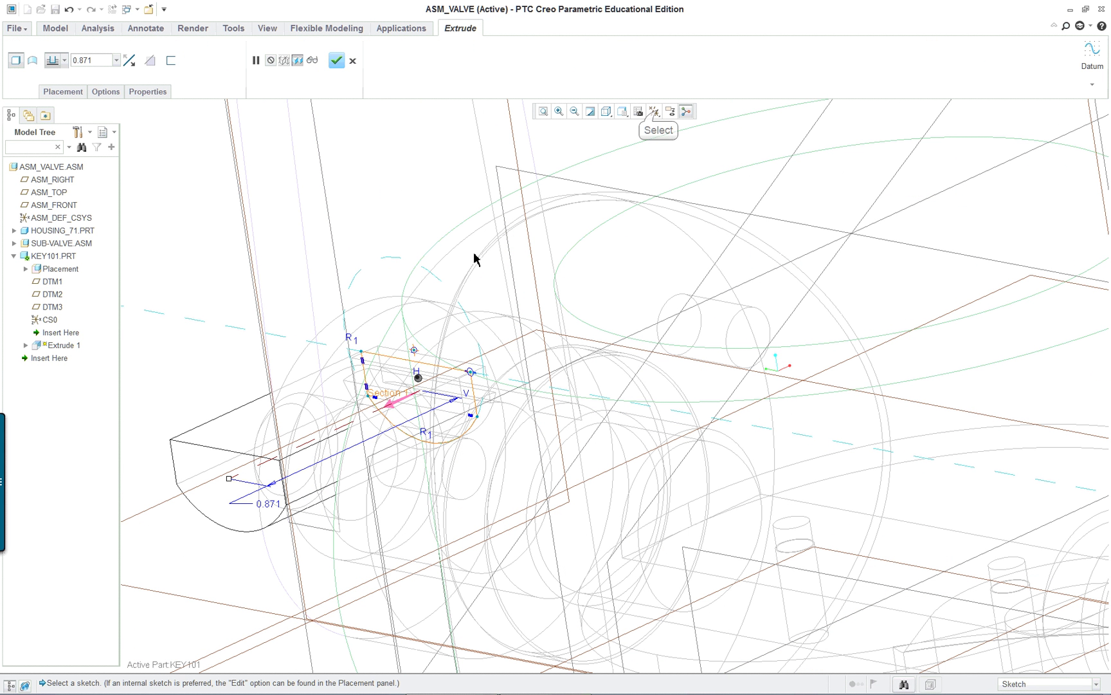
pyautogui.click(654, 112)
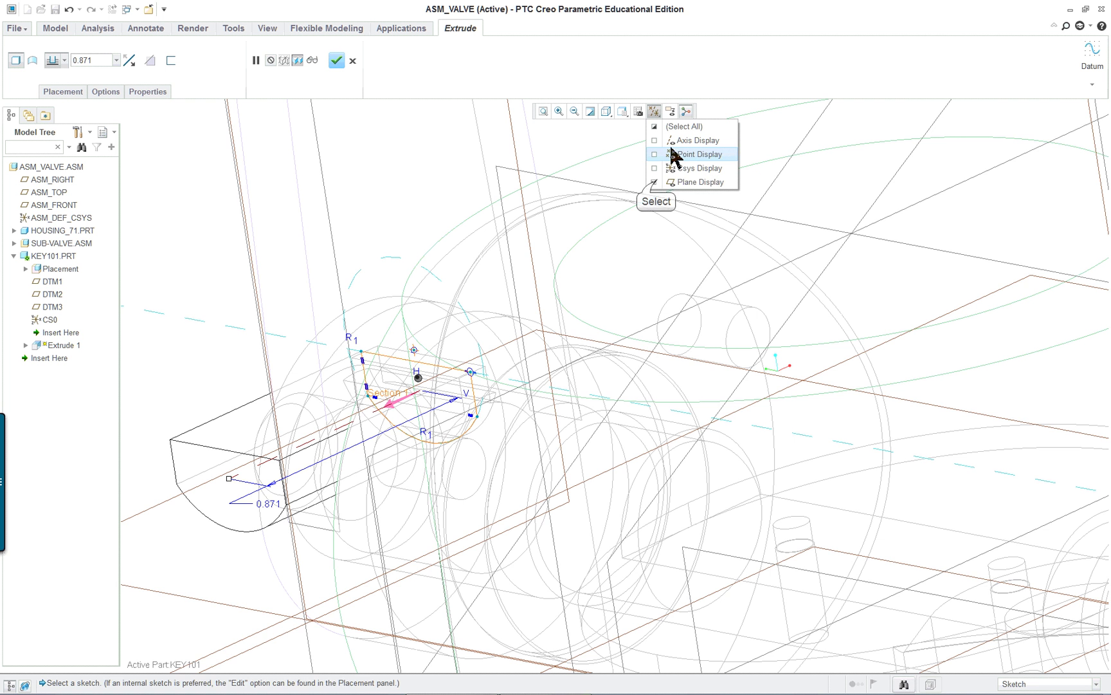
pyautogui.click(655, 182)
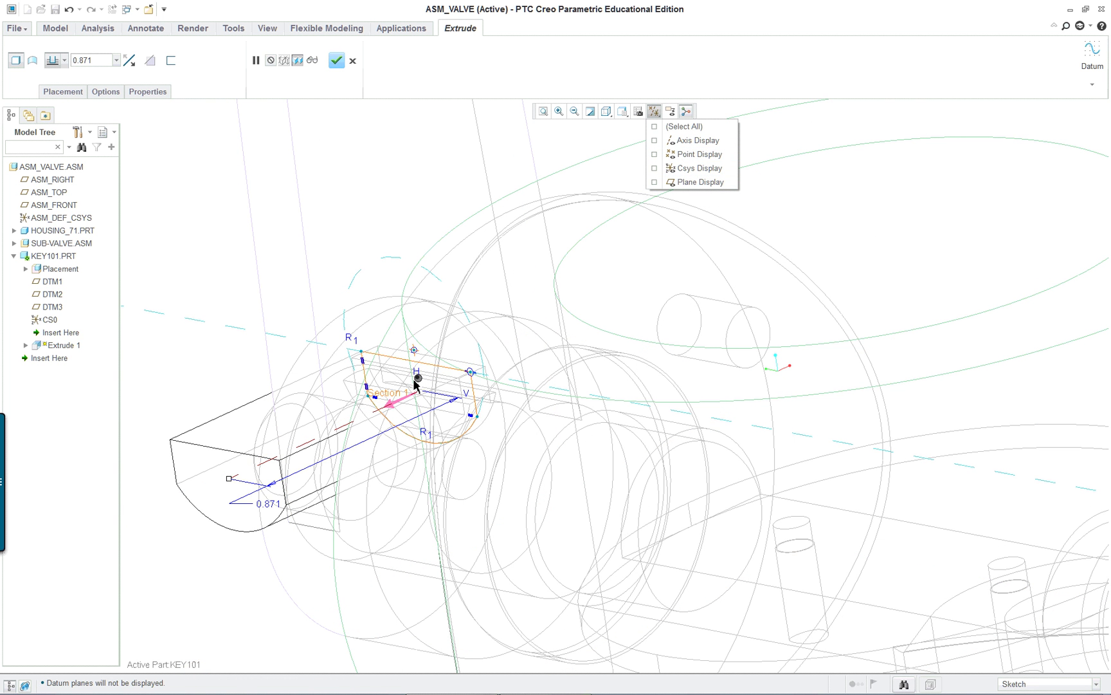
pyautogui.scroll(5, 390, 425)
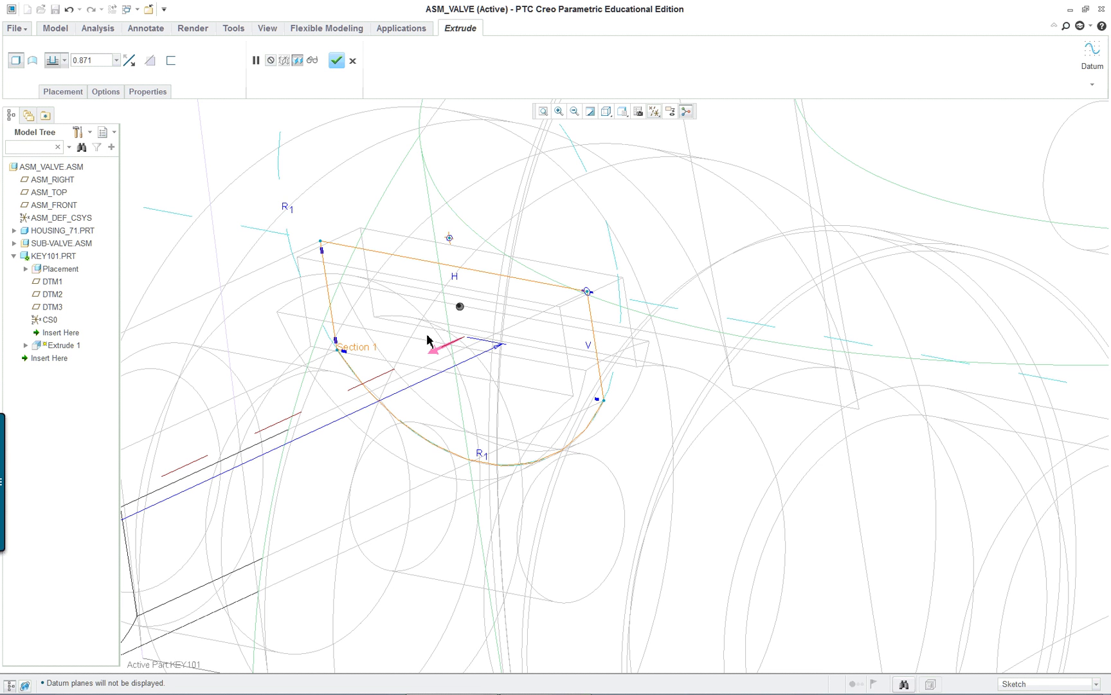
pyautogui.rightClick(255, 191)
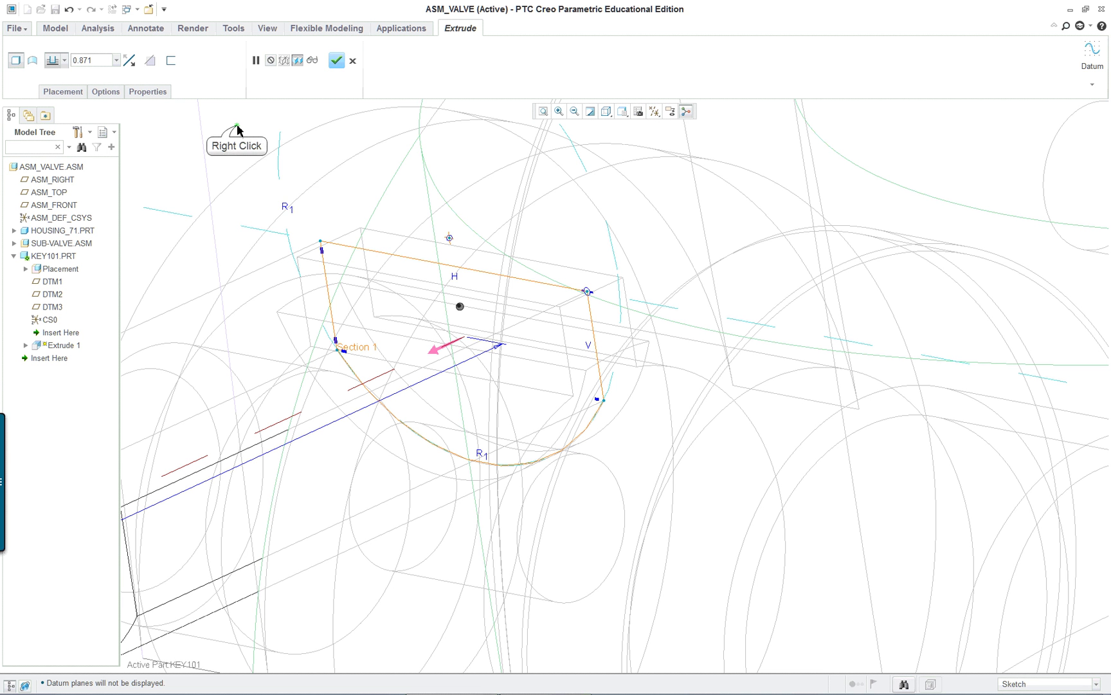
pyautogui.click(226, 90)
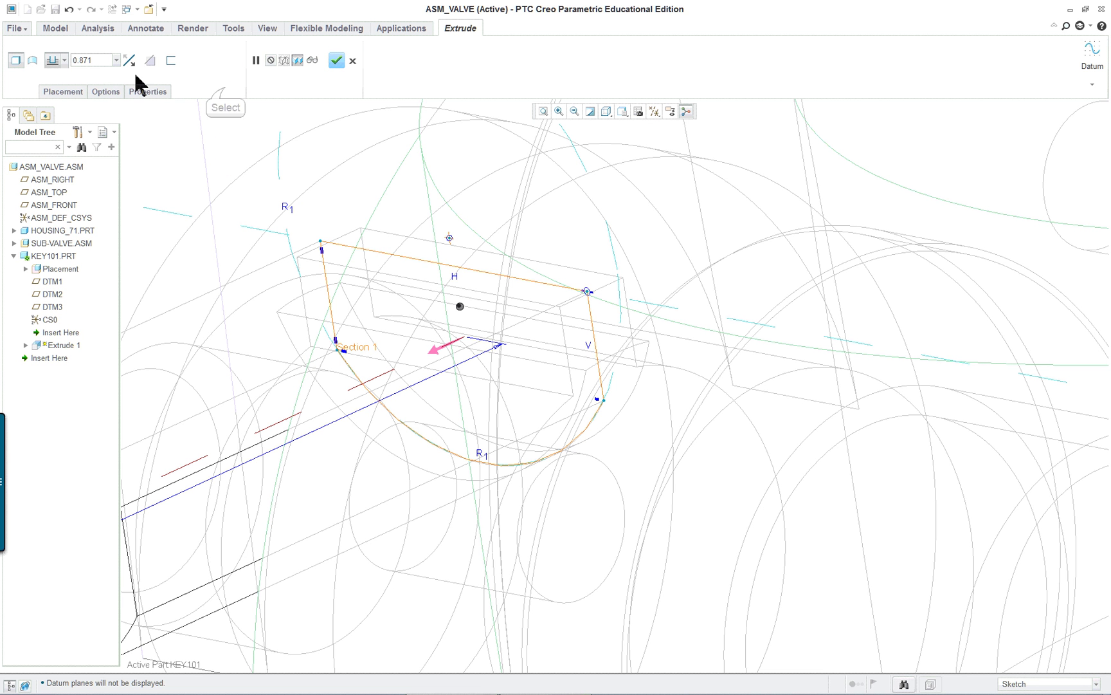
pyautogui.click(65, 61)
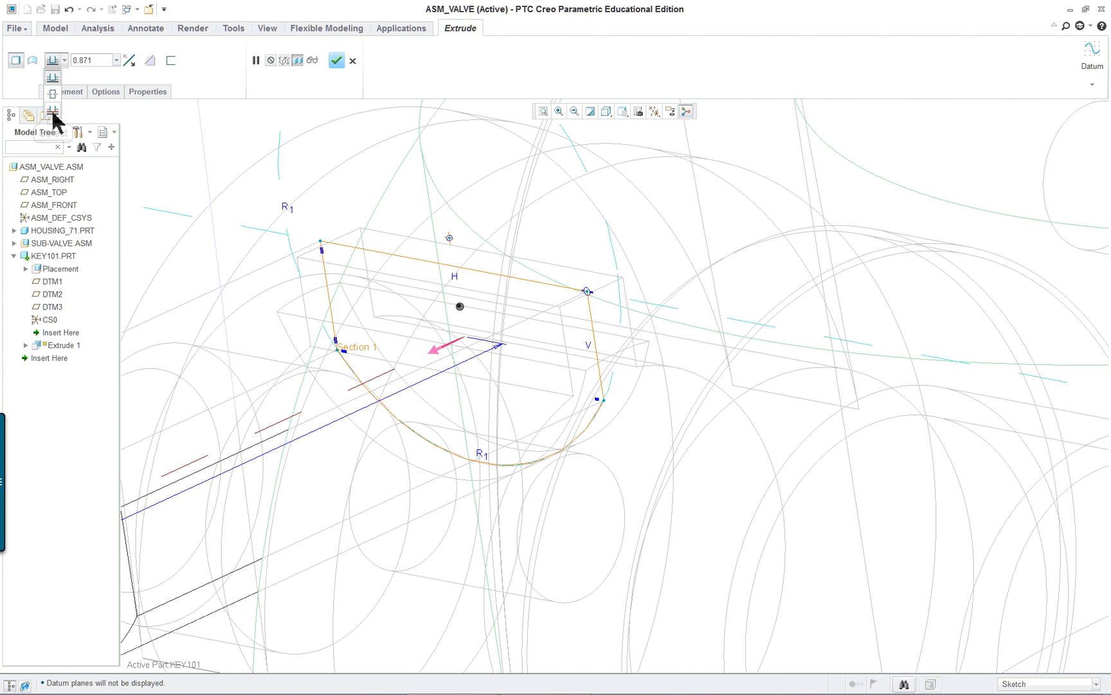
# Step: Bound both extrusion sides To Selected on the two SHAFT_71 slot surfaces
pyautogui.click(53, 115)
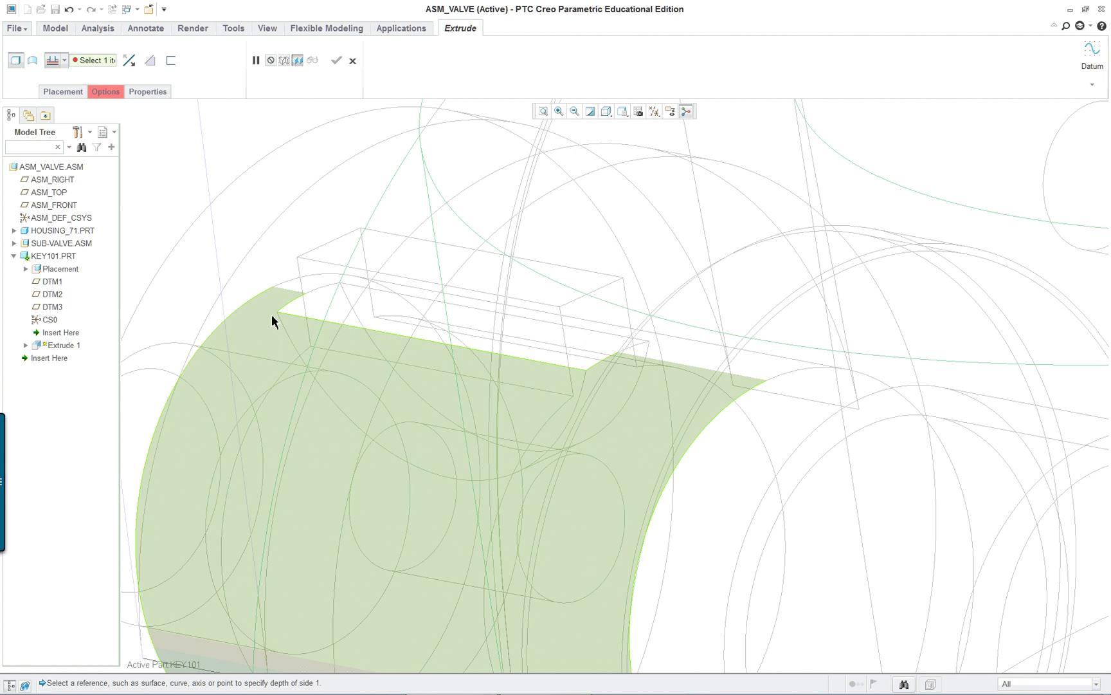
pyautogui.rightClick(290, 330)
pyautogui.rightClick(291, 330)
pyautogui.rightClick(292, 329)
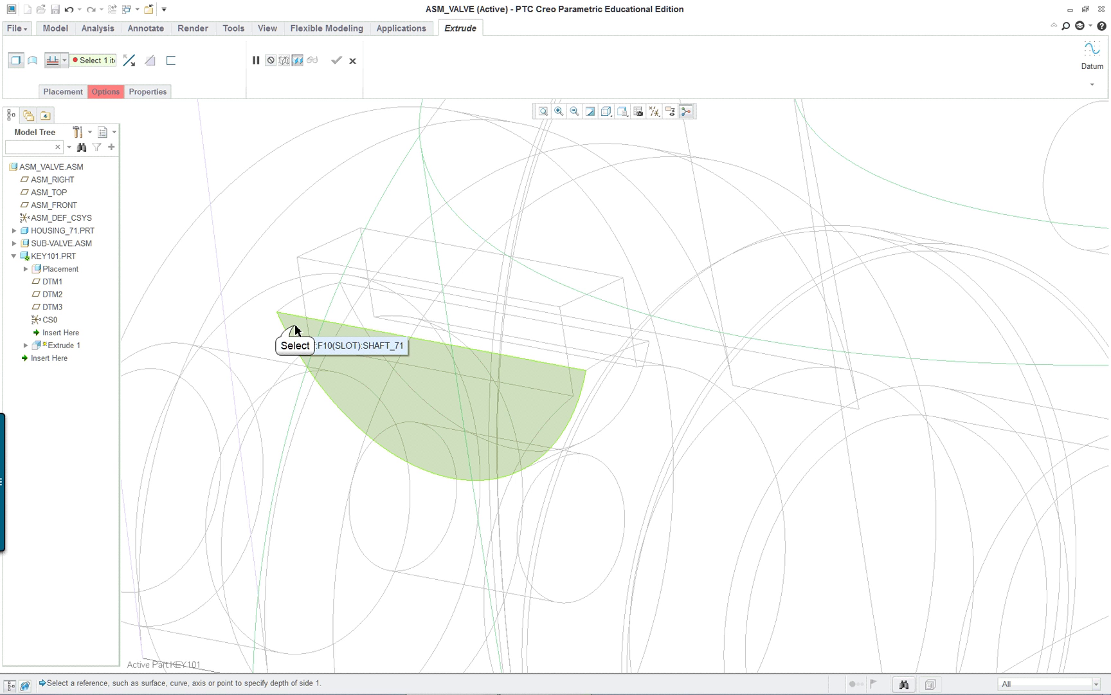
pyautogui.click(295, 325)
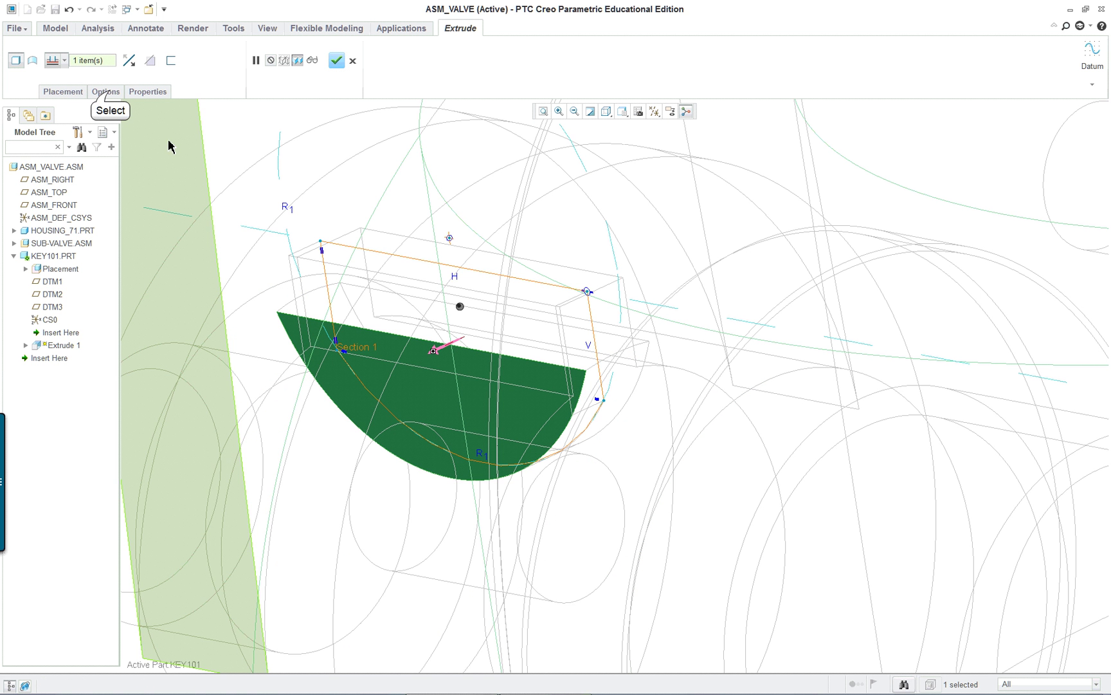
pyautogui.click(118, 95)
pyautogui.click(178, 154)
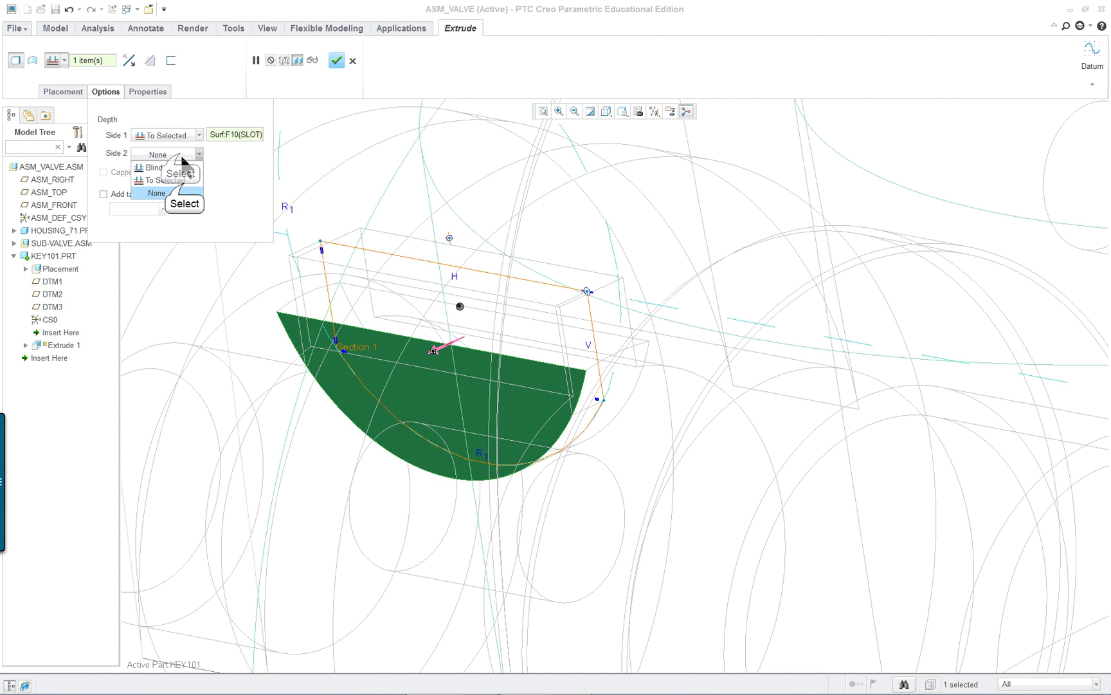
pyautogui.click(184, 181)
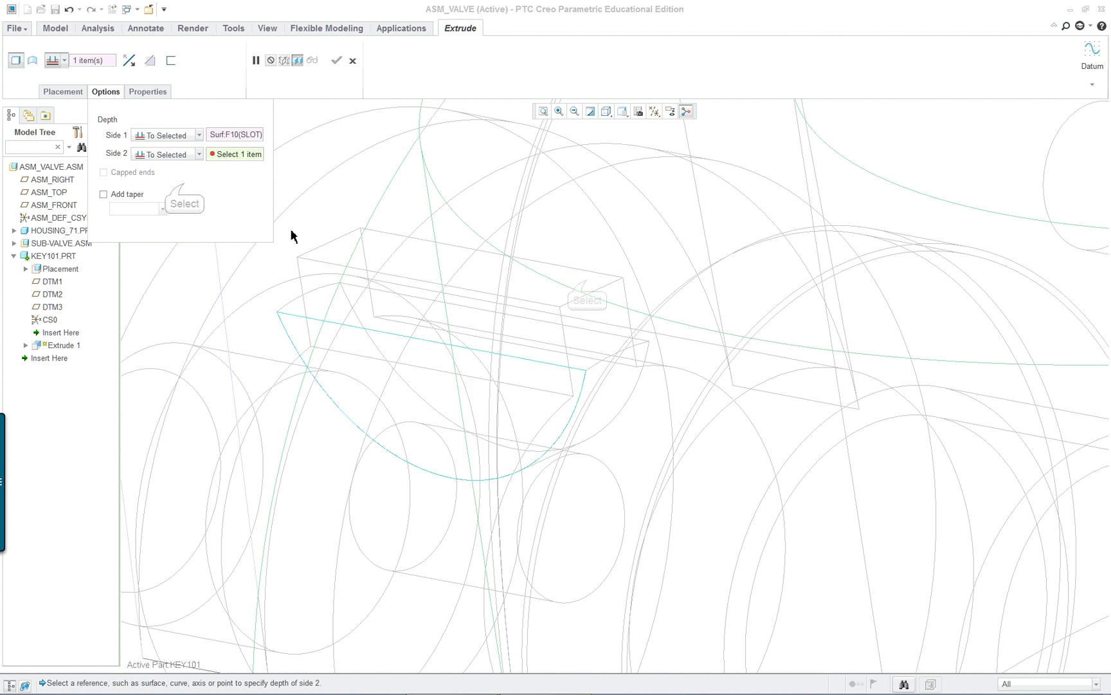
pyautogui.click(587, 278)
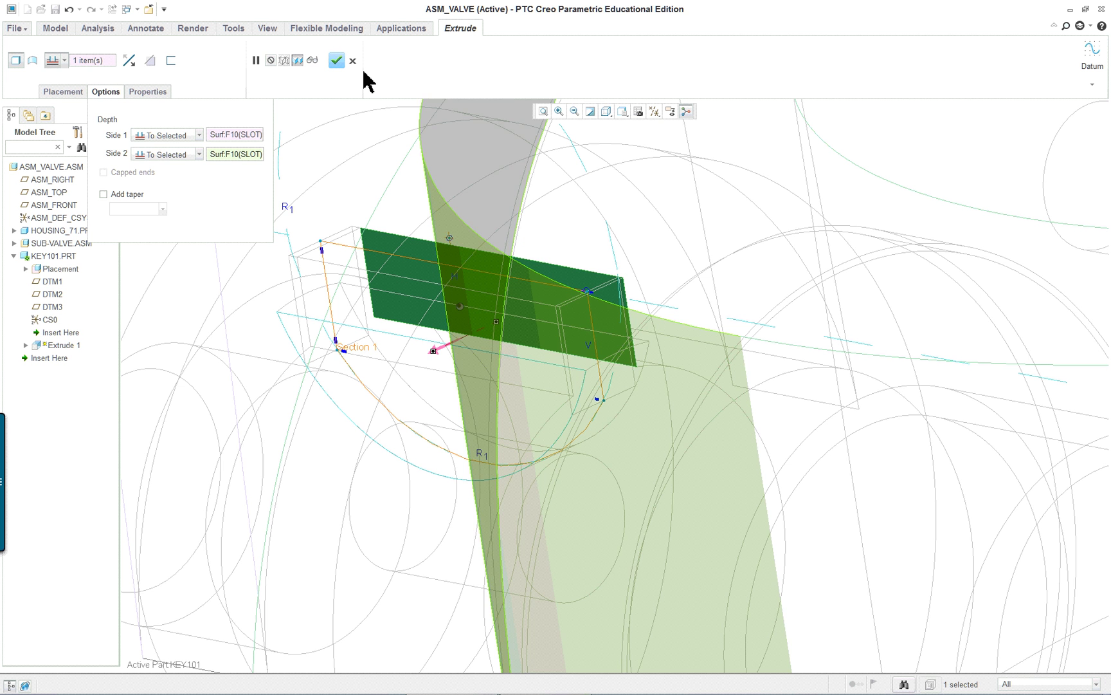
# Step: Switch the display to Shading With Edges and orbit around the key preview
pyautogui.click(607, 111)
pyautogui.click(627, 136)
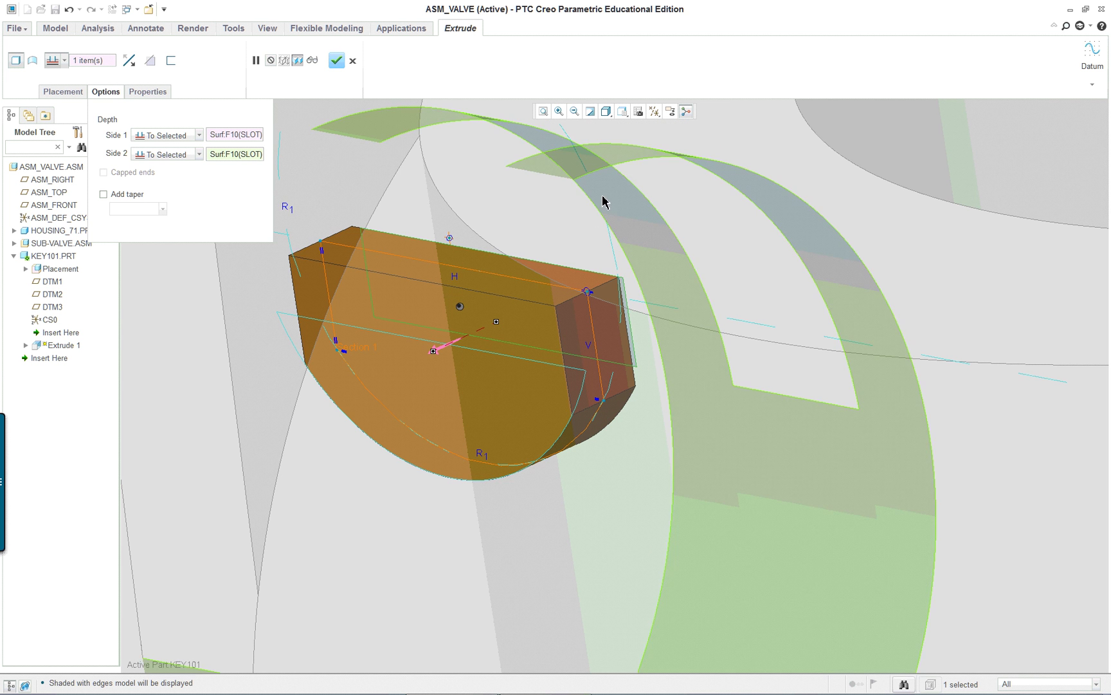
pyautogui.scroll(4, 590, 240)
pyautogui.scroll(-4, 592, 240)
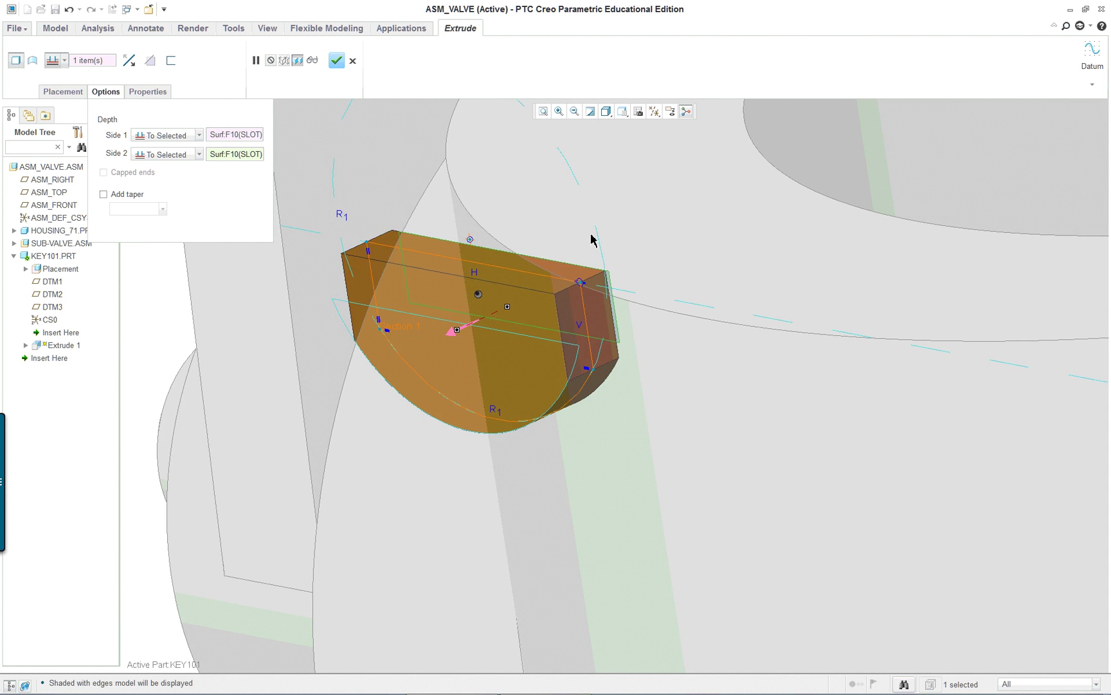
pyautogui.scroll(4, 592, 240)
pyautogui.moveTo(578, 291)
pyautogui.mouseDown(button='middle')
pyautogui.moveTo(662, 283)
pyautogui.moveTo(682, 292)
pyautogui.moveTo(679, 313)
pyautogui.moveTo(675, 280)
pyautogui.moveTo(692, 301)
pyautogui.moveTo(459, 471)
pyautogui.mouseUp(button='middle')
pyautogui.scroll(-3, 443, 480)
pyautogui.scroll(-1, 439, 482)
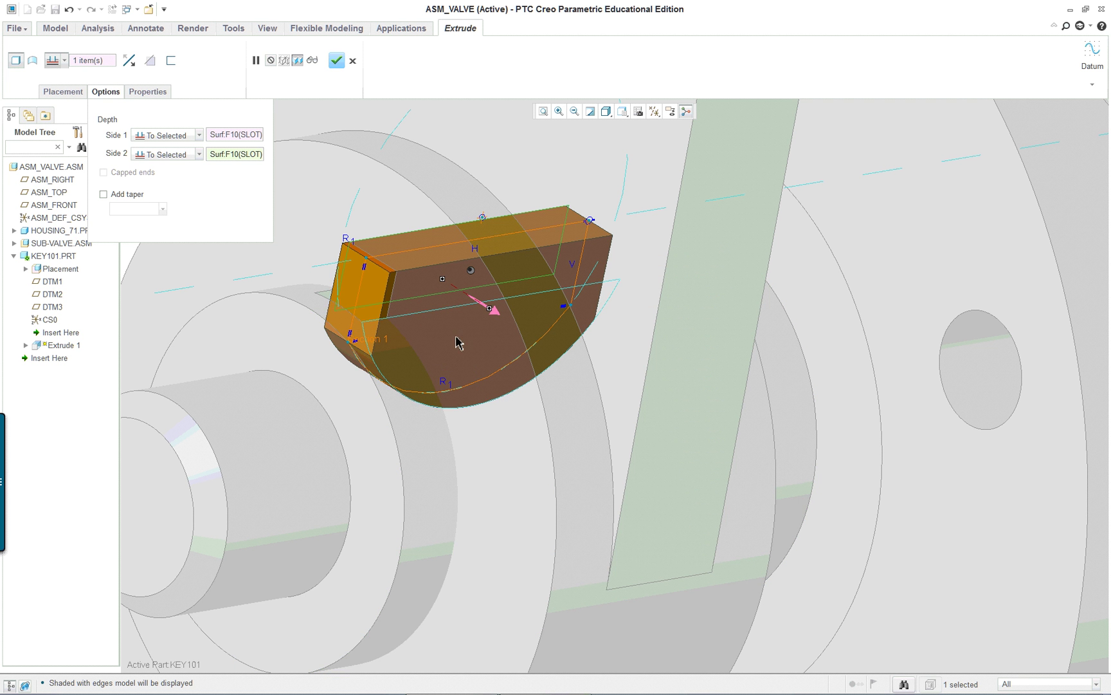
# Step: Complete the half-round key extrusion and orbit around the hub to inspect it in the slot
pyautogui.click(336, 61)
pyautogui.hotkey('ctrl', 'd')
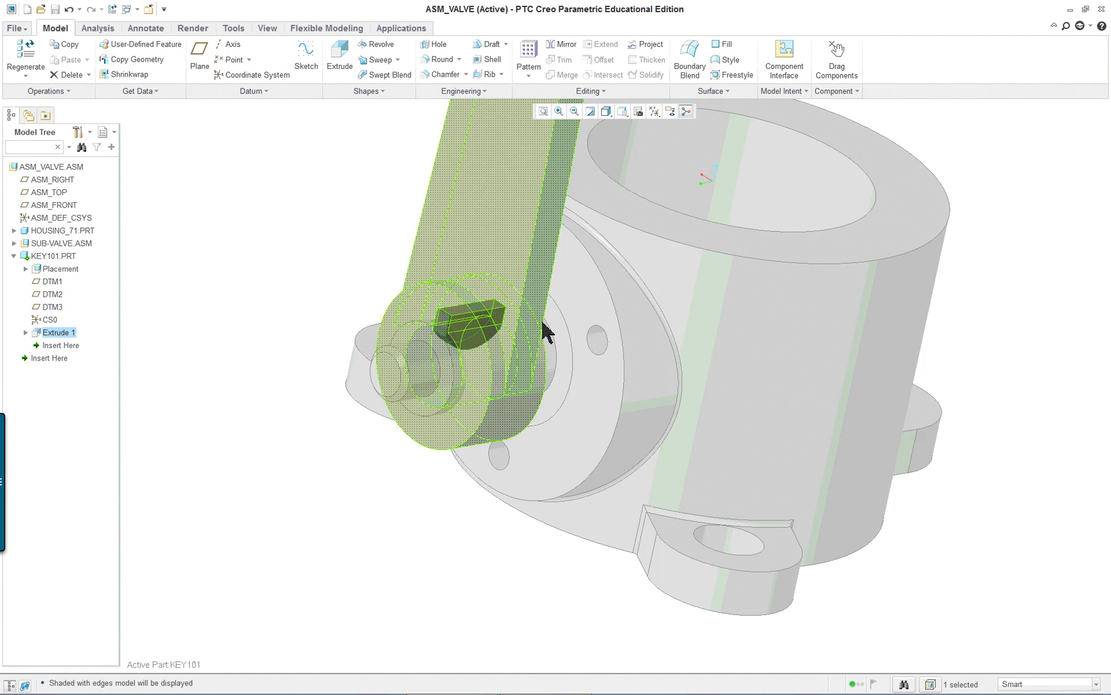
pyautogui.moveTo(545, 331)
pyautogui.mouseDown(button='middle')
pyautogui.moveTo(565, 287)
pyautogui.moveTo(617, 284)
pyautogui.moveTo(523, 269)
pyautogui.moveTo(536, 308)
pyautogui.moveTo(451, 296)
pyautogui.moveTo(529, 318)
pyautogui.moveTo(546, 301)
pyautogui.mouseUp(button='middle')
pyautogui.scroll(5, 535, 367)
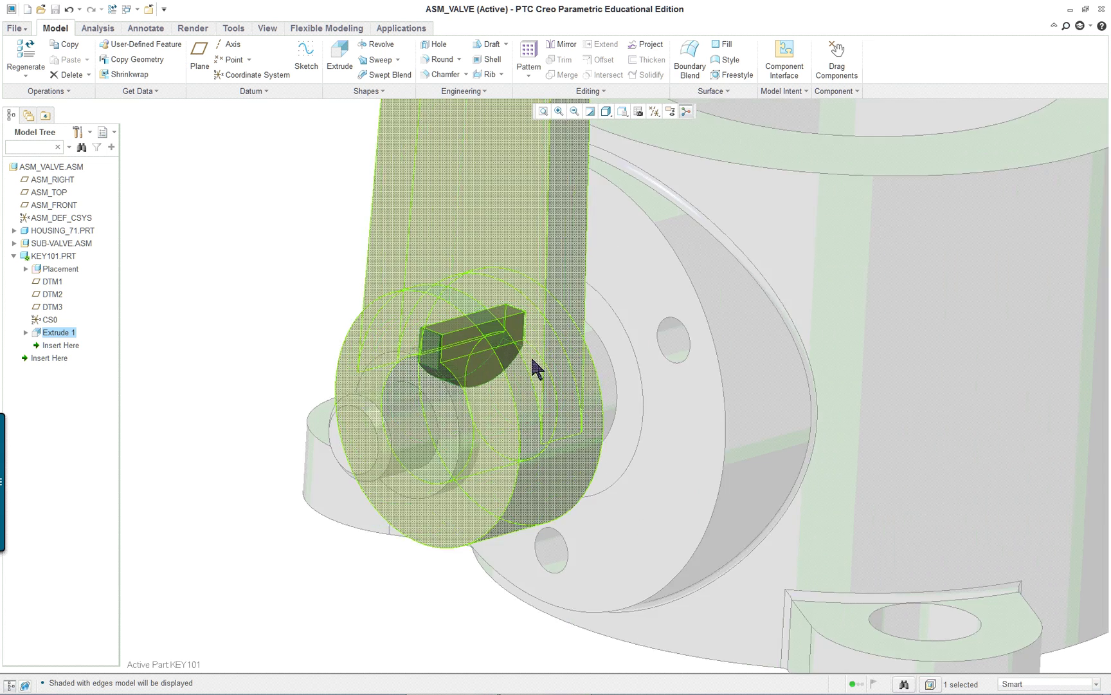
pyautogui.scroll(-4, 612, 453)
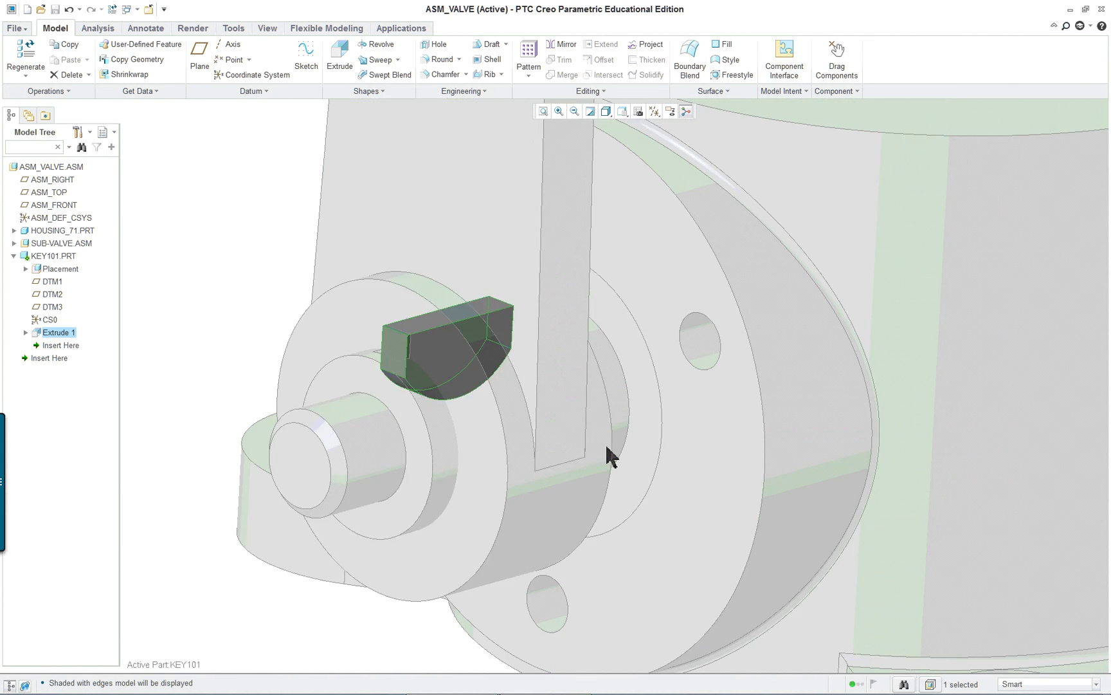
pyautogui.scroll(2, 615, 457)
pyautogui.moveTo(613, 453); pyautogui.dragTo(576, 449, button='middle')
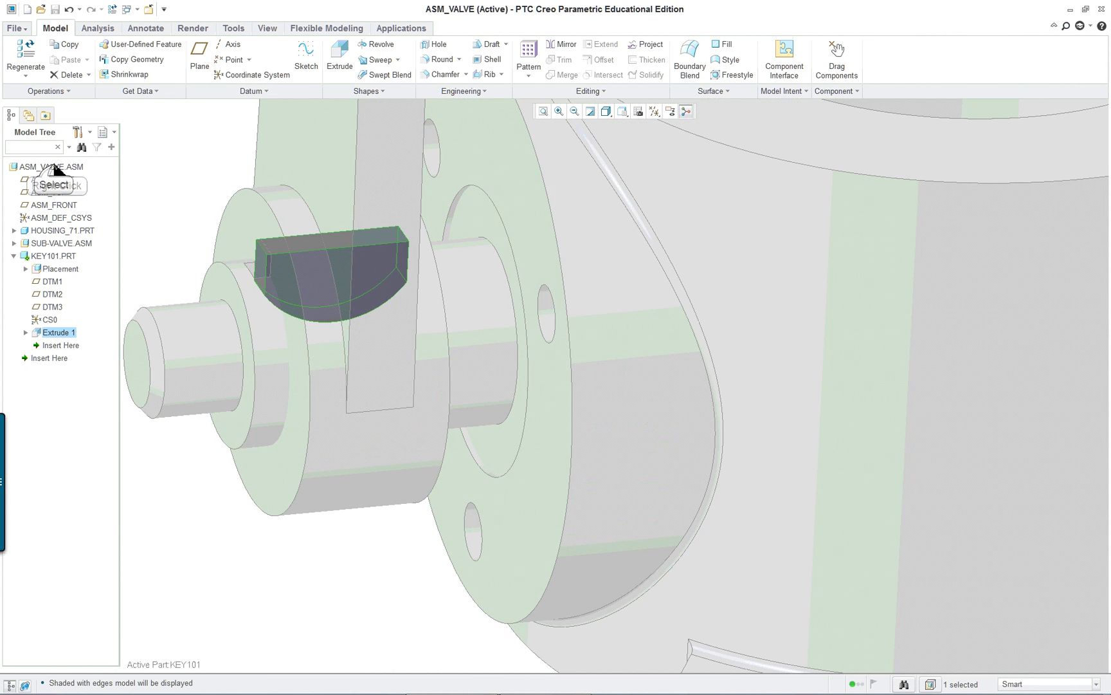
# Step: Activate ASM_VALVE.ASM again, then select the KEY101 key part in the model
pyautogui.rightClick(54, 168)
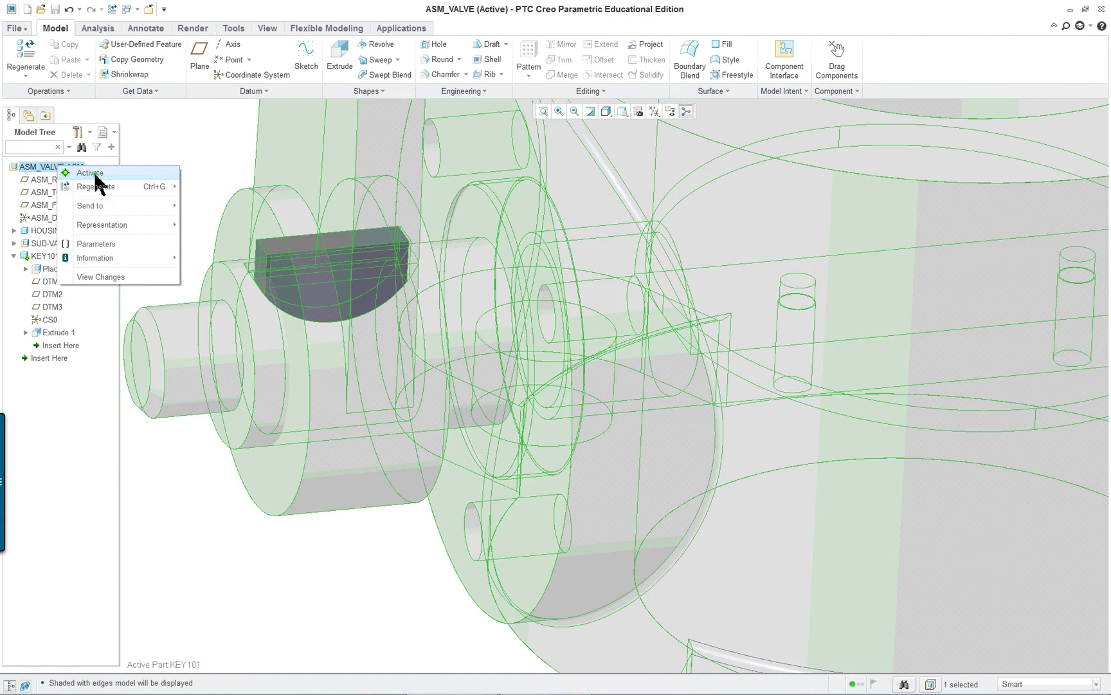
pyautogui.click(94, 176)
pyautogui.moveTo(422, 386); pyautogui.dragTo(410, 448, button='middle')
pyautogui.scroll(-5, 410, 448)
pyautogui.click(405, 251)
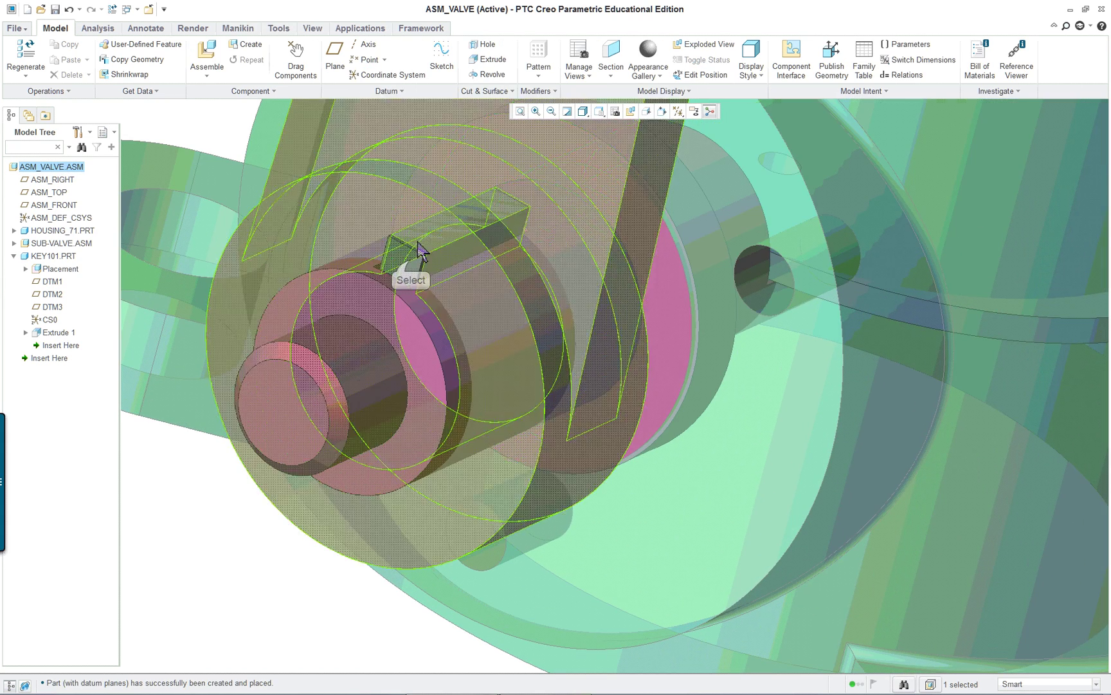
pyautogui.rightClick(409, 261)
pyautogui.rightClick(298, 254)
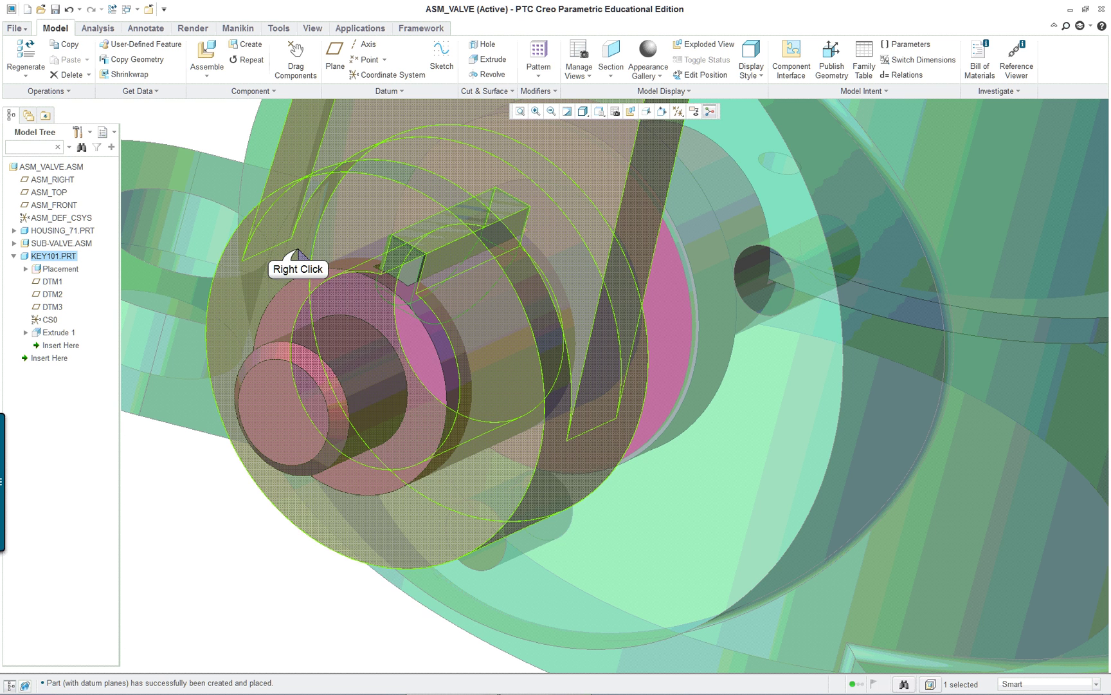
# Step: Open KEY101.PRT in its own window and apply a brown library metal appearance to it
pyautogui.click(334, 351)
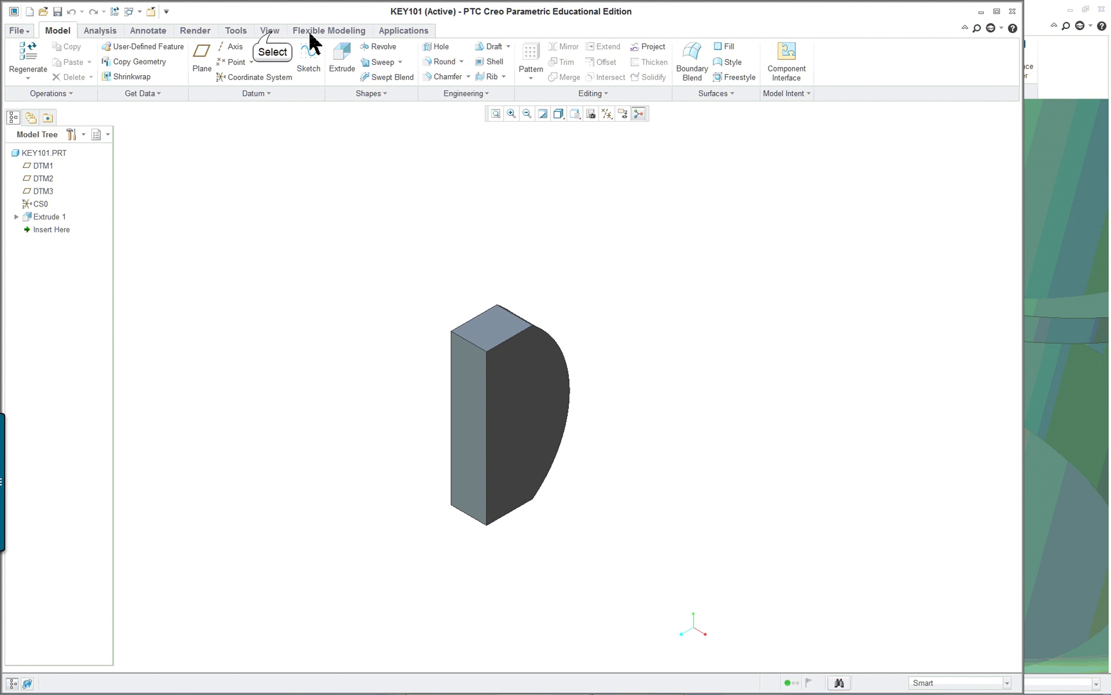
pyautogui.click(269, 31)
pyautogui.click(354, 77)
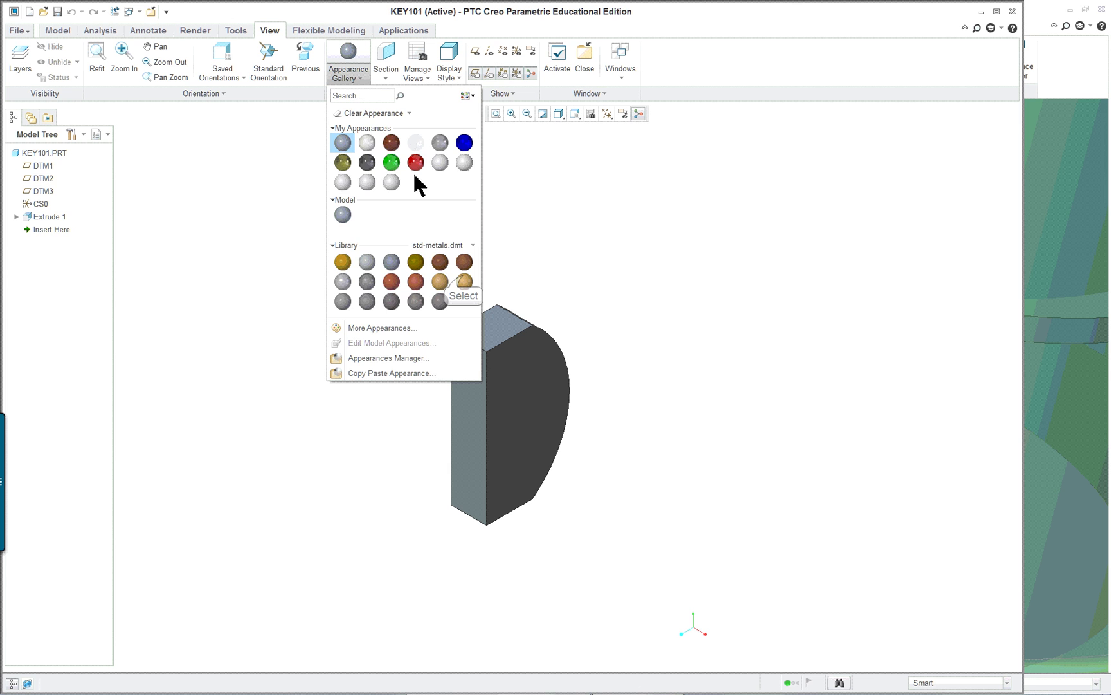
pyautogui.click(454, 280)
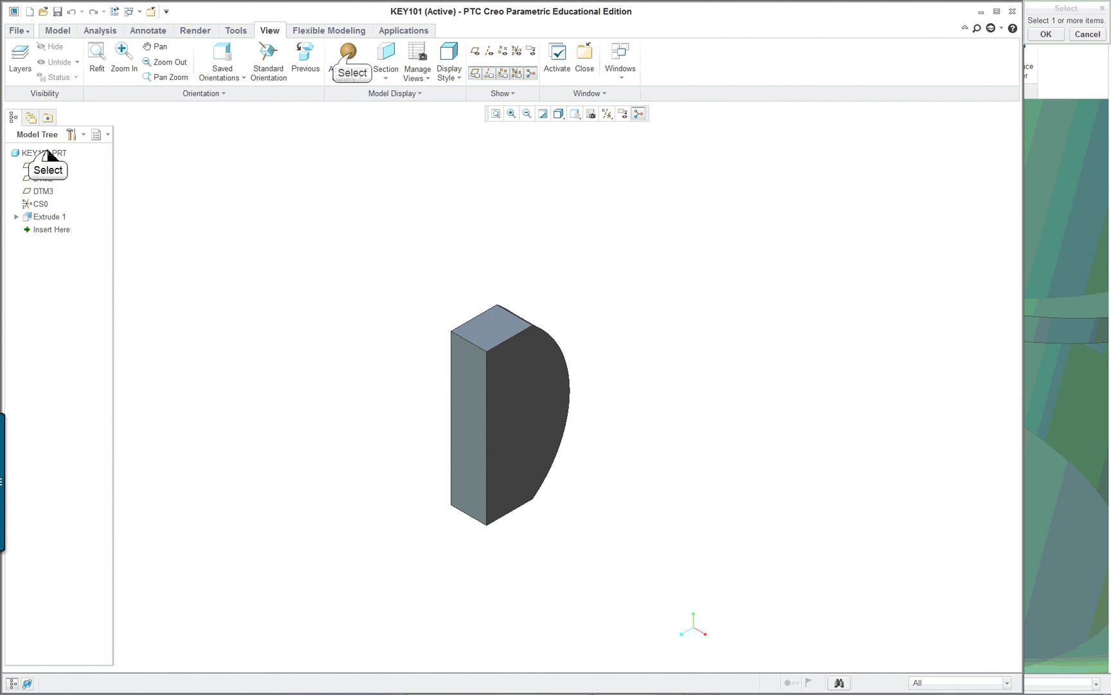
pyautogui.click(350, 54)
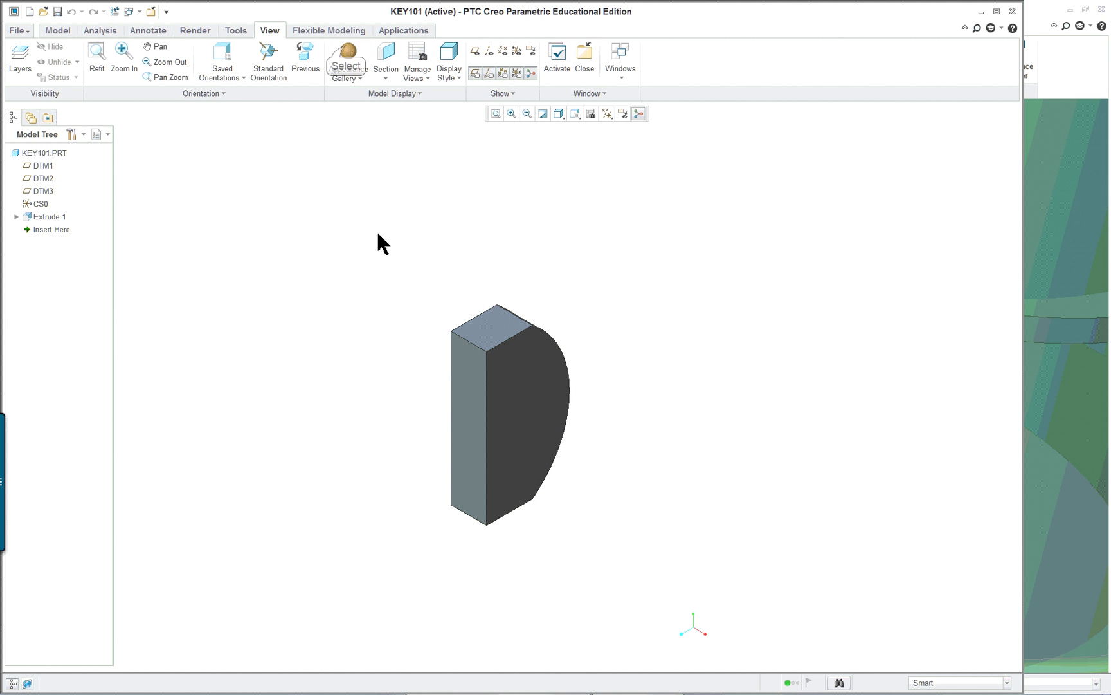
pyautogui.click(348, 55)
pyautogui.click(52, 153)
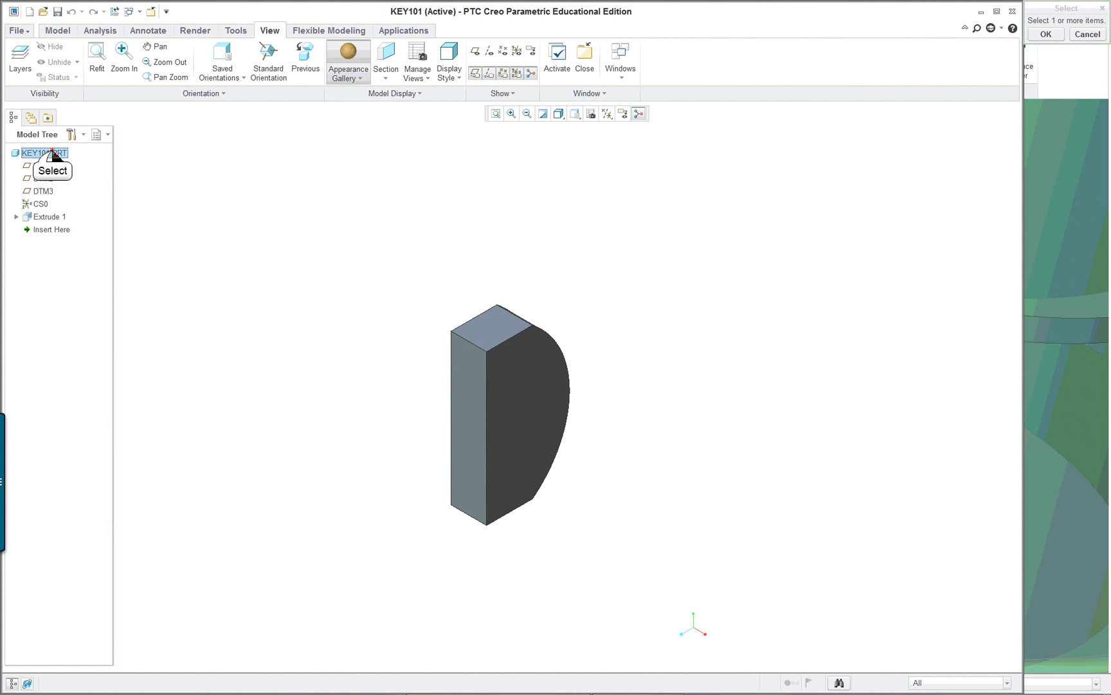
pyautogui.middleClick(218, 168)
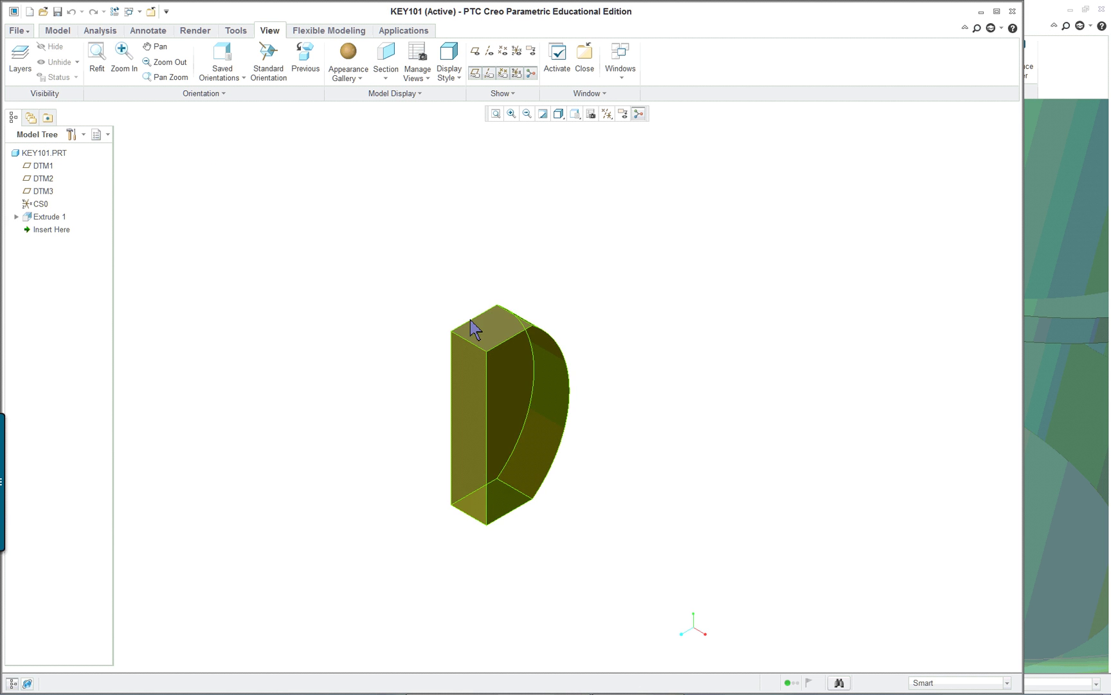
pyautogui.scroll(-3, 588, 449)
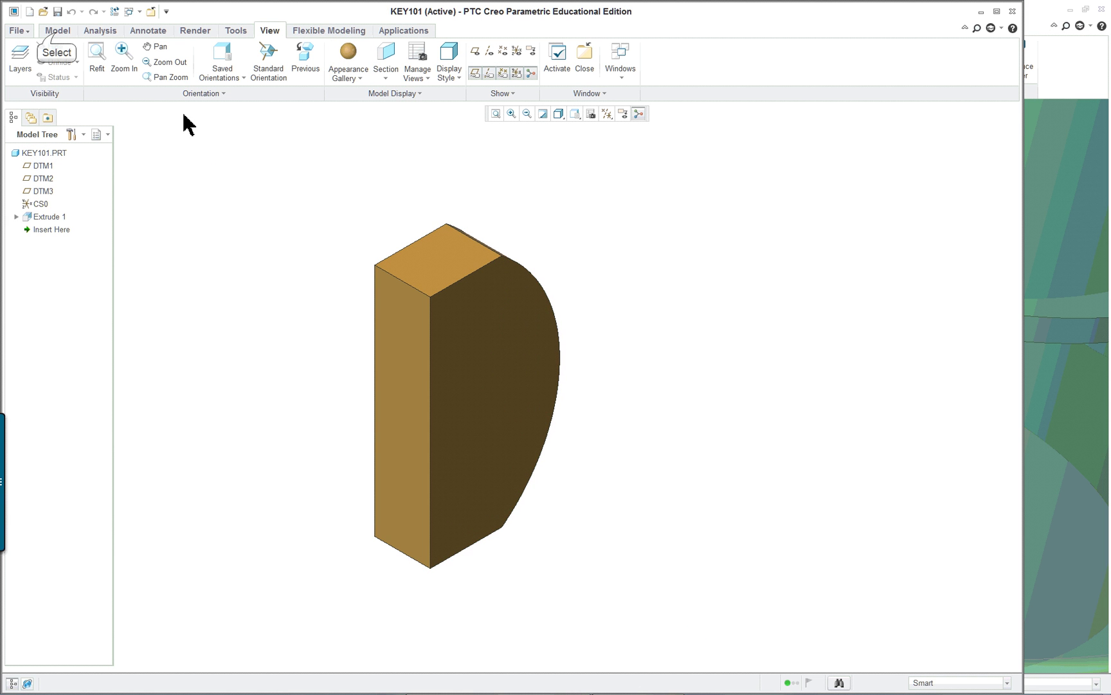
# Step: Add an Auto Round of 0.010 to every edge of the KEY101 key
pyautogui.click(57, 31)
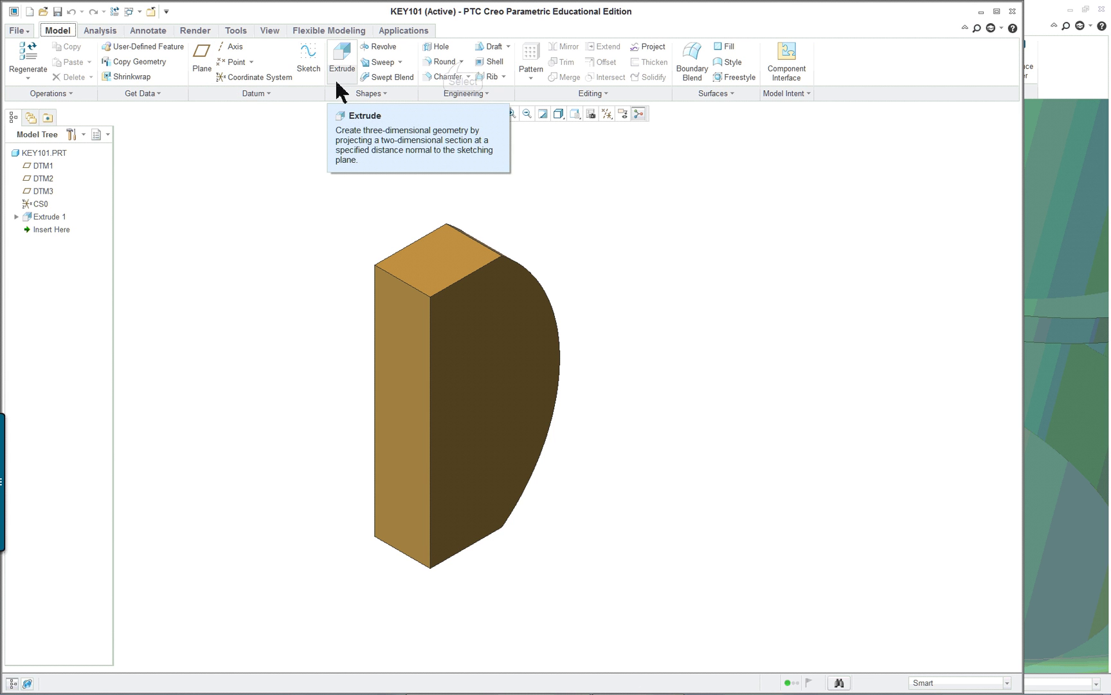
pyautogui.click(462, 62)
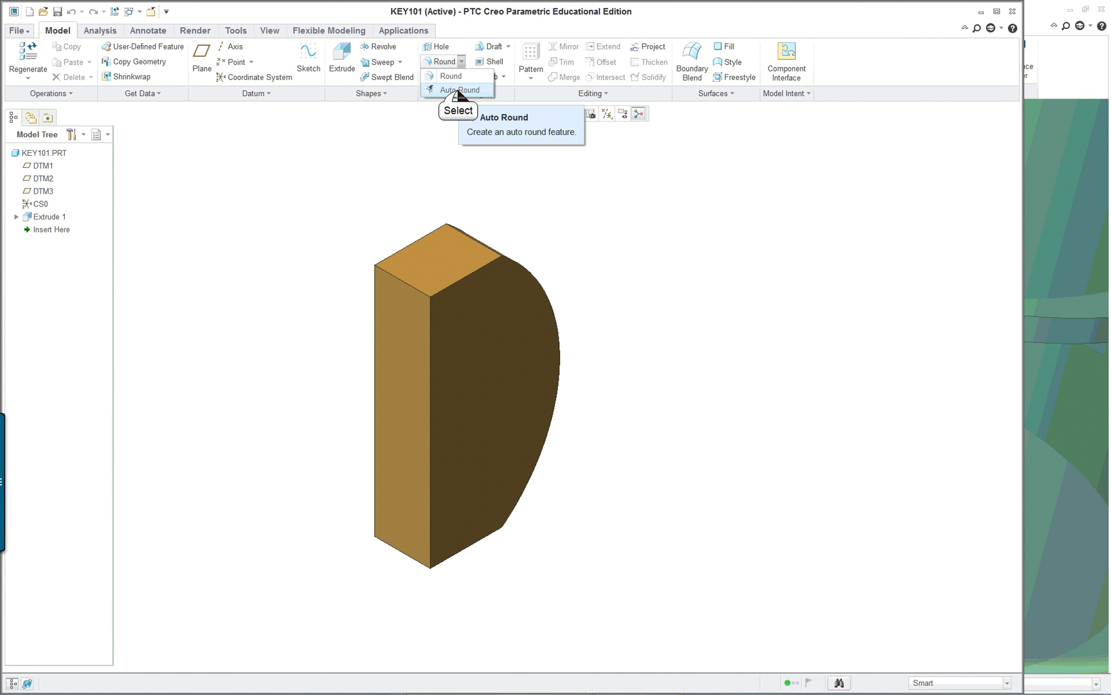
pyautogui.click(458, 89)
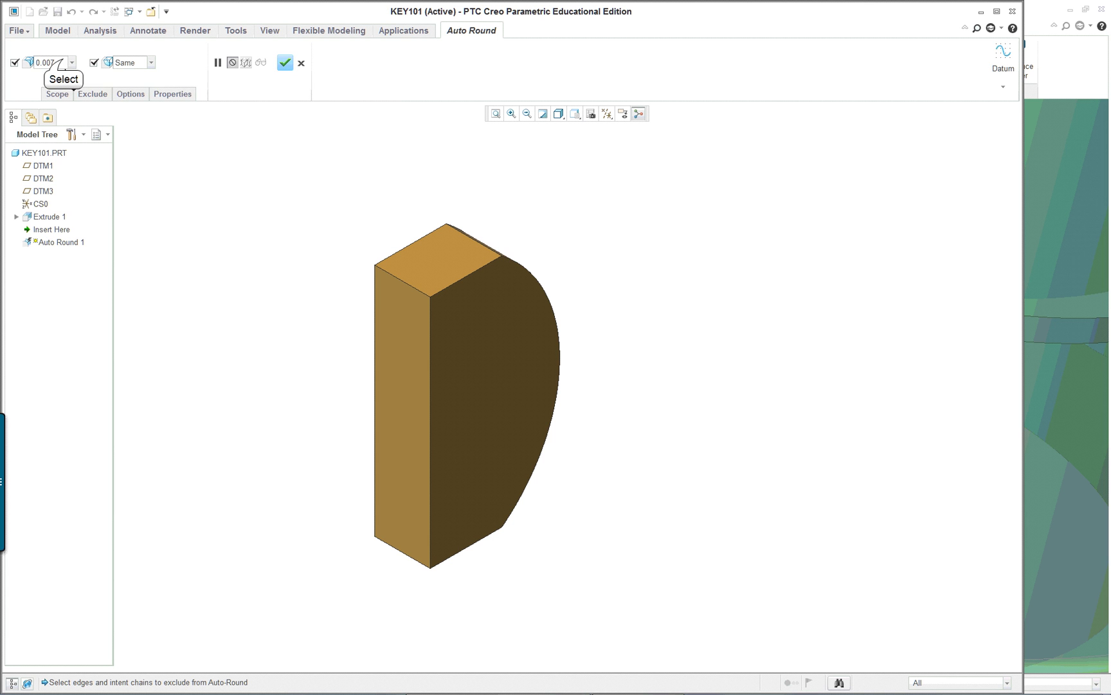
pyautogui.click(65, 62)
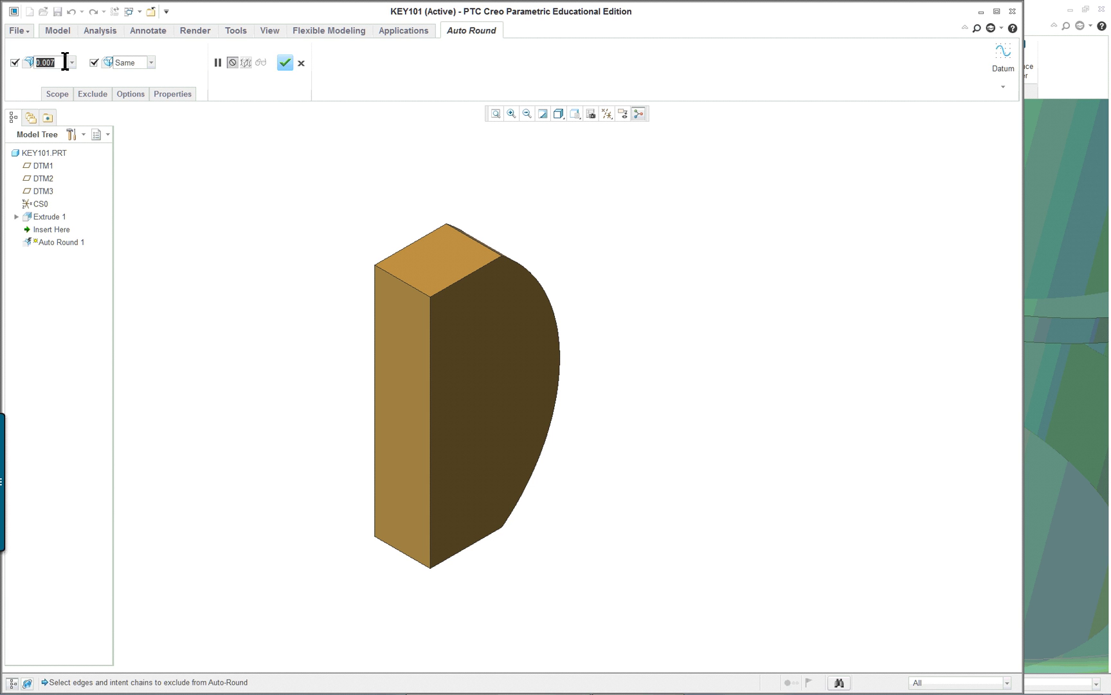
pyautogui.write('.01')
pyautogui.press('Return')
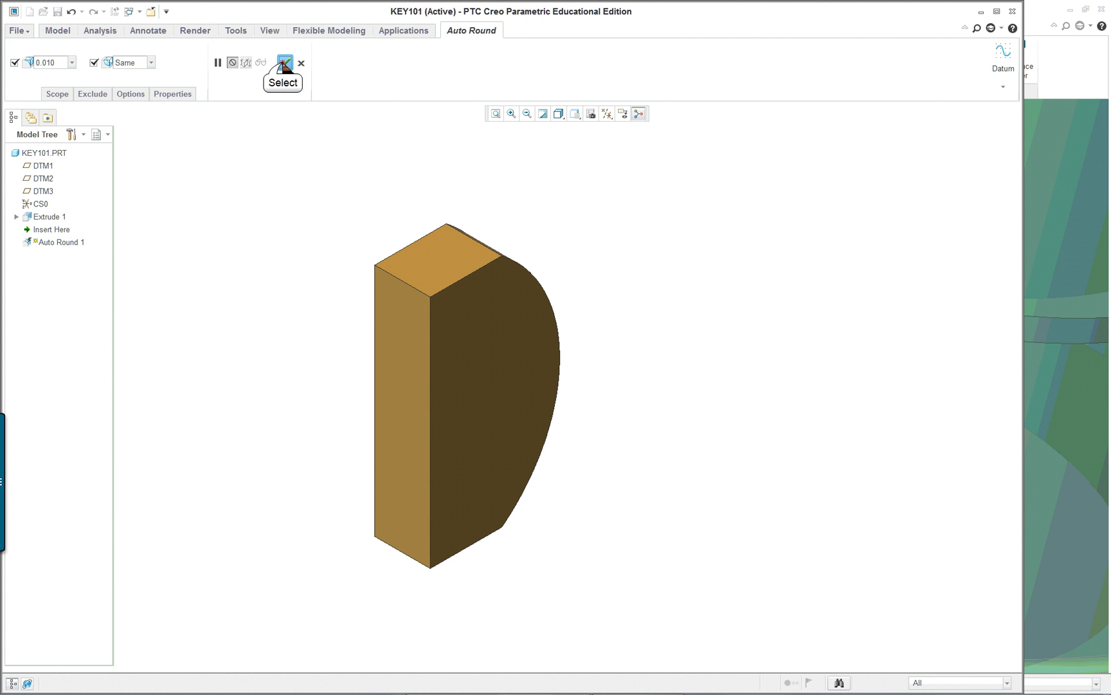
pyautogui.click(285, 63)
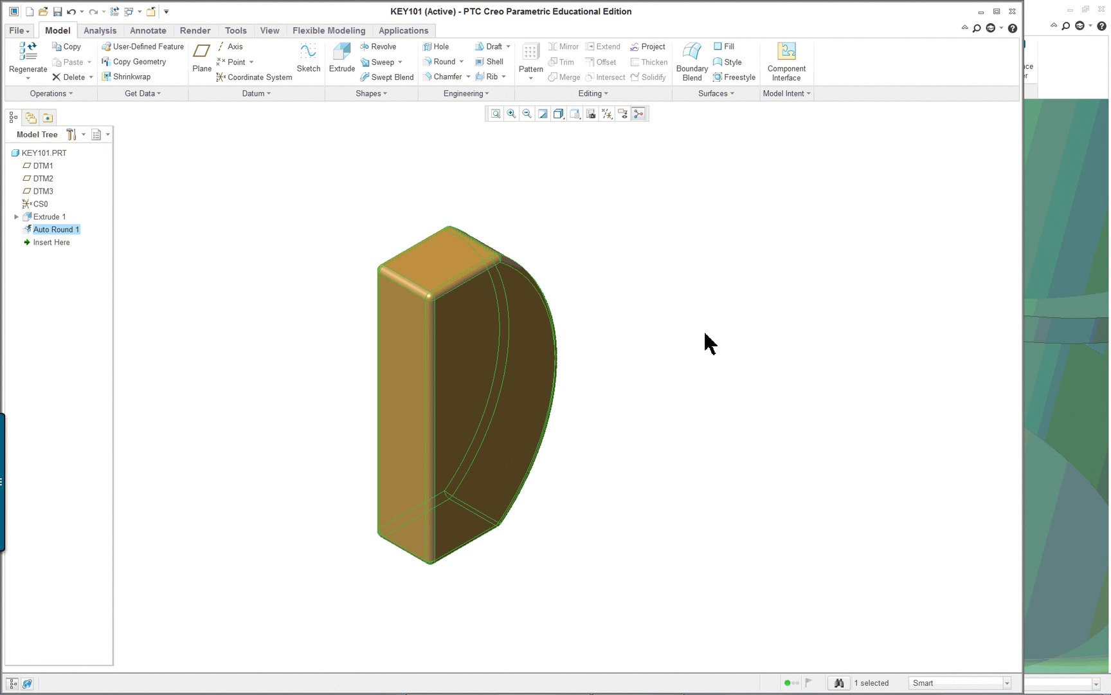
pyautogui.moveTo(707, 341)
pyautogui.mouseDown(button='middle')
pyautogui.moveTo(724, 315)
pyautogui.moveTo(719, 330)
pyautogui.mouseUp(button='middle')
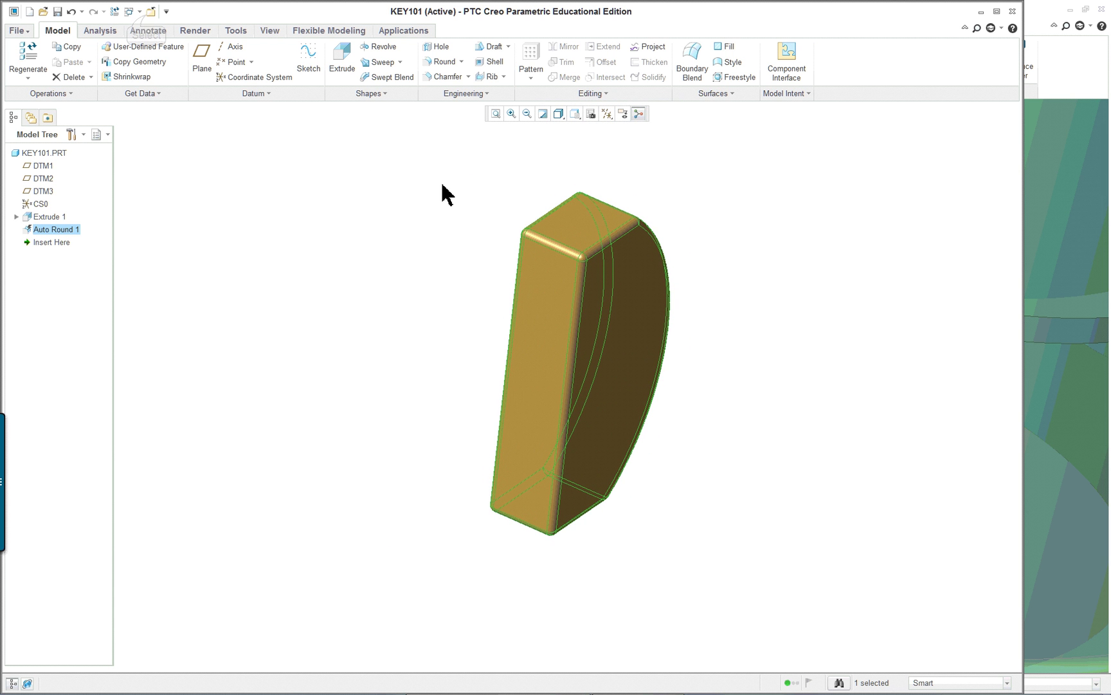
# Step: Close the KEY101 window and orbit the ASM_VALVE assembly to view the key and bore
pyautogui.click(151, 16)
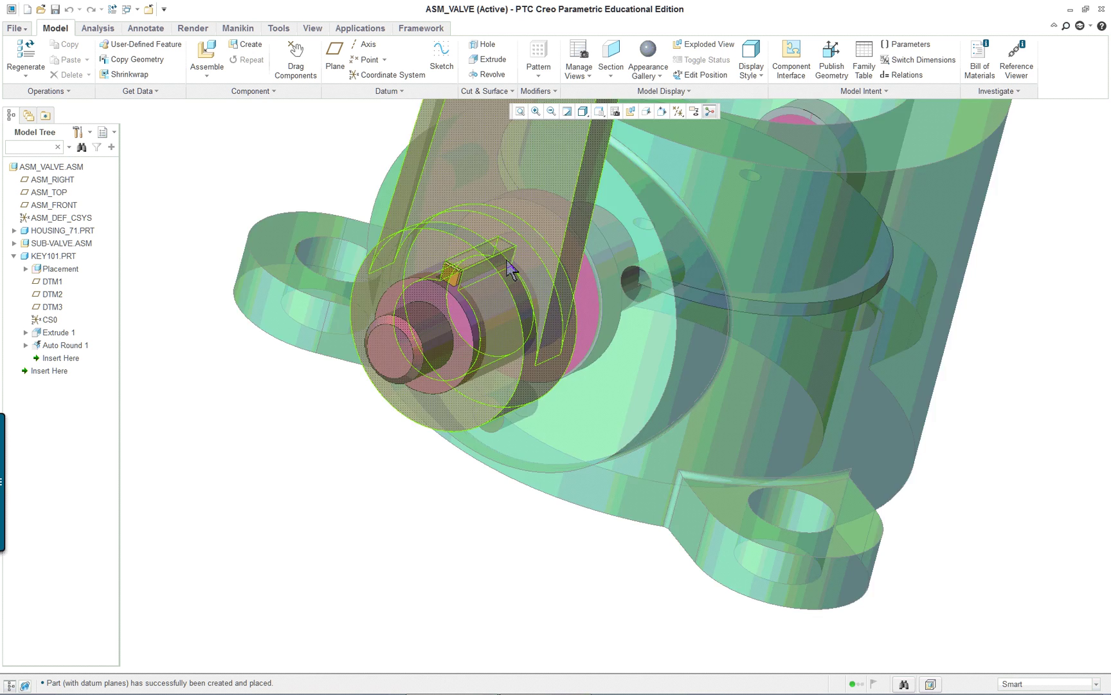
pyautogui.scroll(10, 734, 298)
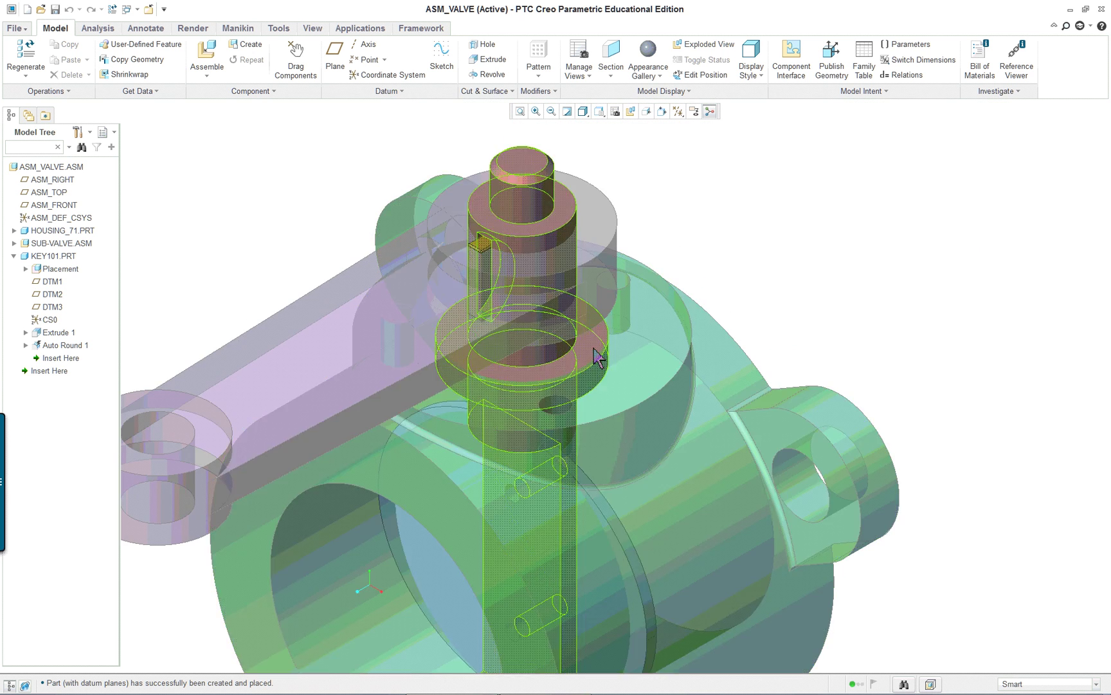
pyautogui.scroll(-5, 605, 345)
pyautogui.moveTo(606, 345)
pyautogui.mouseDown(button='middle')
pyautogui.moveTo(635, 325)
pyautogui.moveTo(749, 315)
pyautogui.moveTo(782, 330)
pyautogui.moveTo(558, 330)
pyautogui.moveTo(559, 359)
pyautogui.moveTo(617, 320)
pyautogui.moveTo(637, 347)
pyautogui.mouseUp(button='middle')
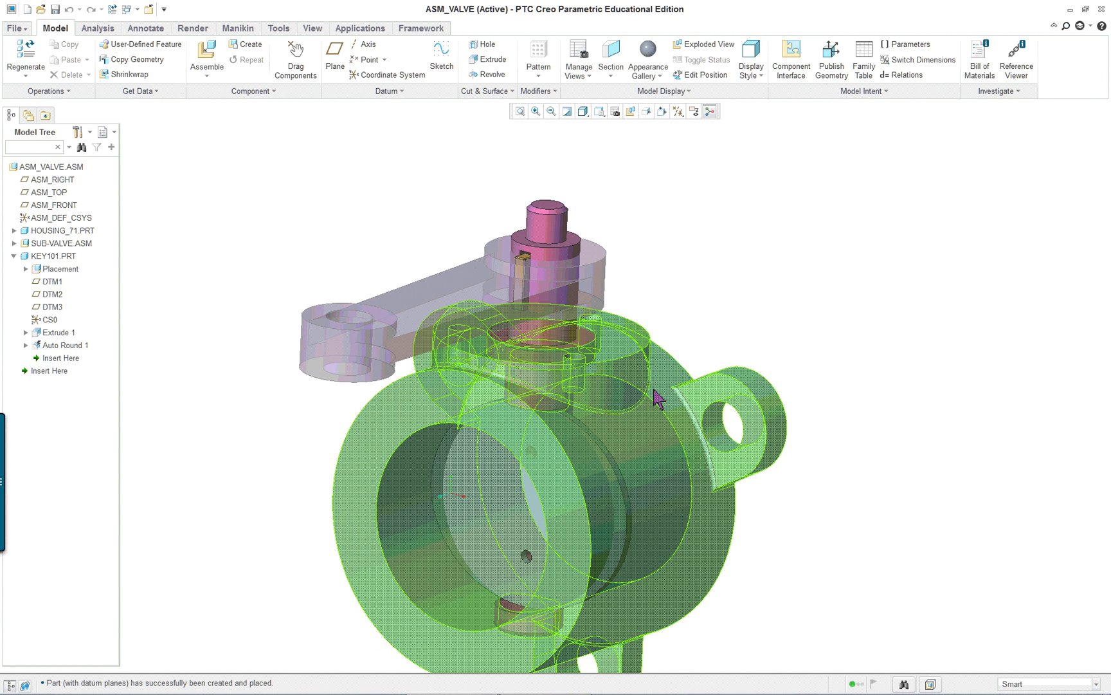
pyautogui.scroll(1, 693, 269)
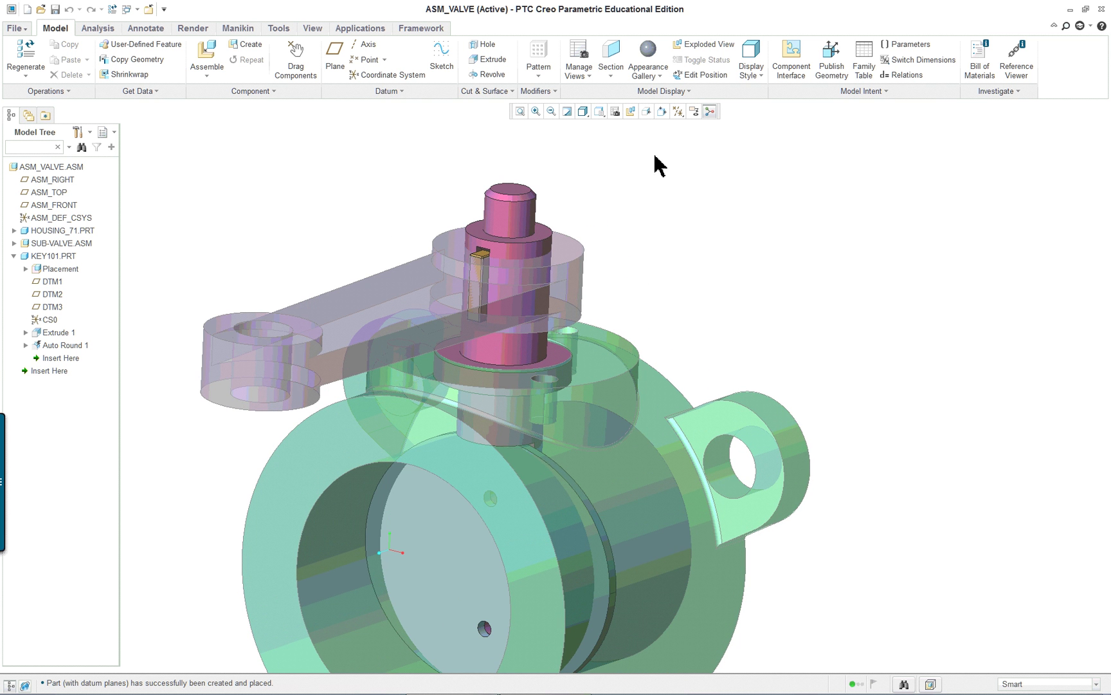
pyautogui.scroll(2, 469, 297)
pyautogui.scroll(-5, 515, 315)
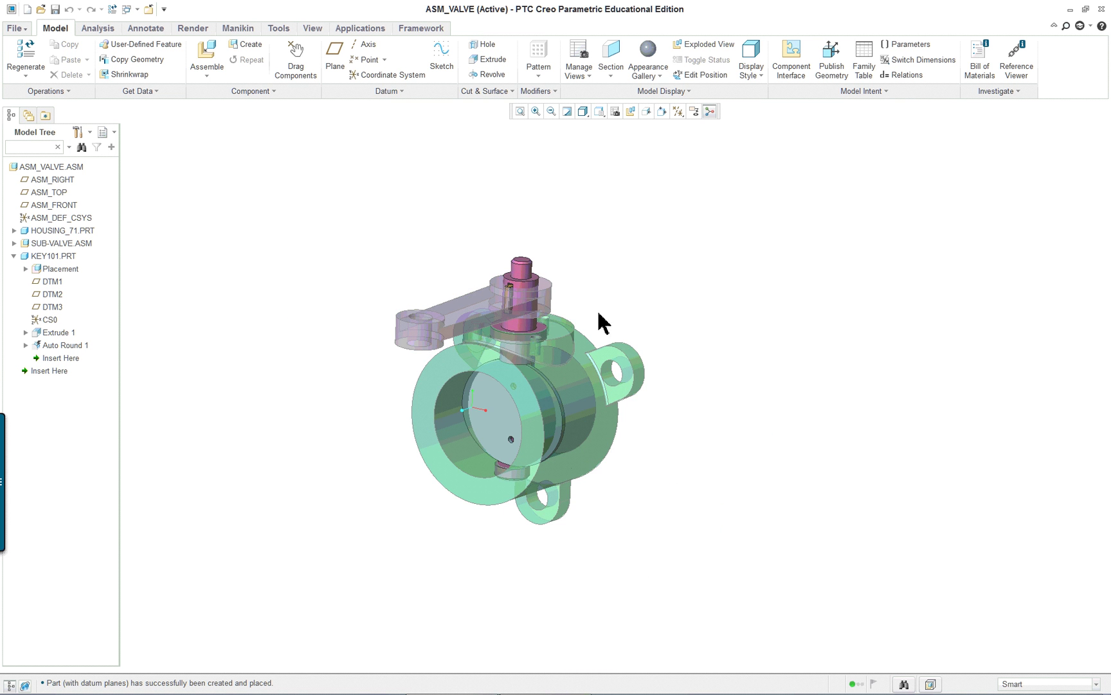
pyautogui.scroll(3, 533, 460)
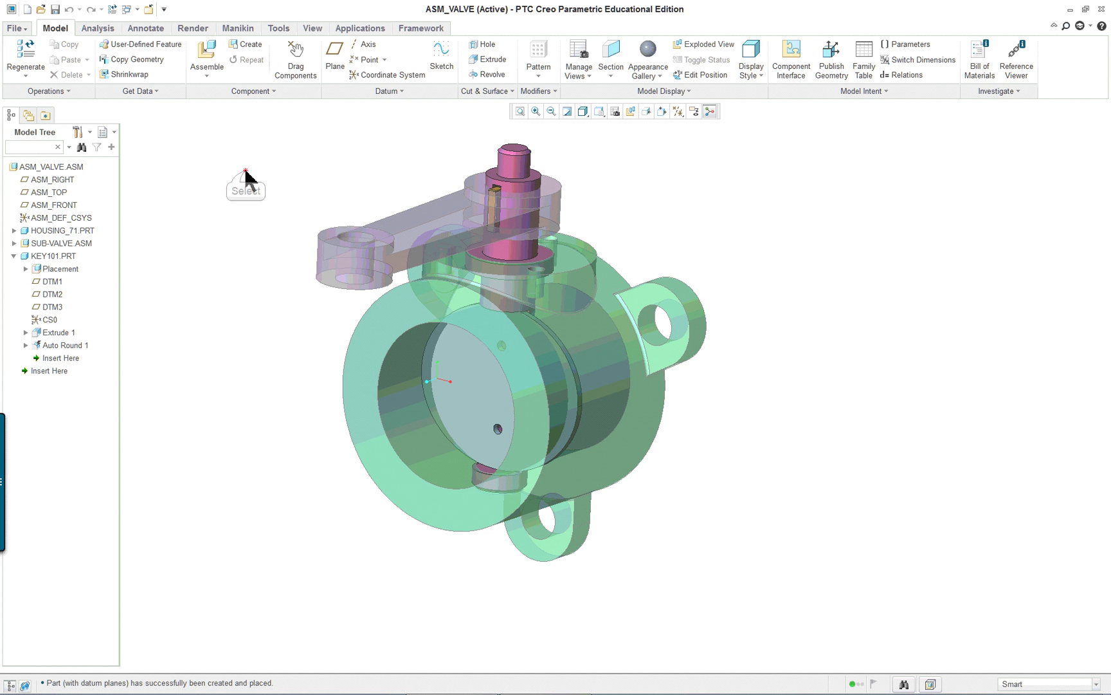
pyautogui.moveTo(396, 245)
pyautogui.mouseDown(button='middle')
pyautogui.moveTo(444, 217)
pyautogui.moveTo(529, 238)
pyautogui.moveTo(511, 257)
pyautogui.moveTo(478, 236)
pyautogui.mouseUp(button='middle')
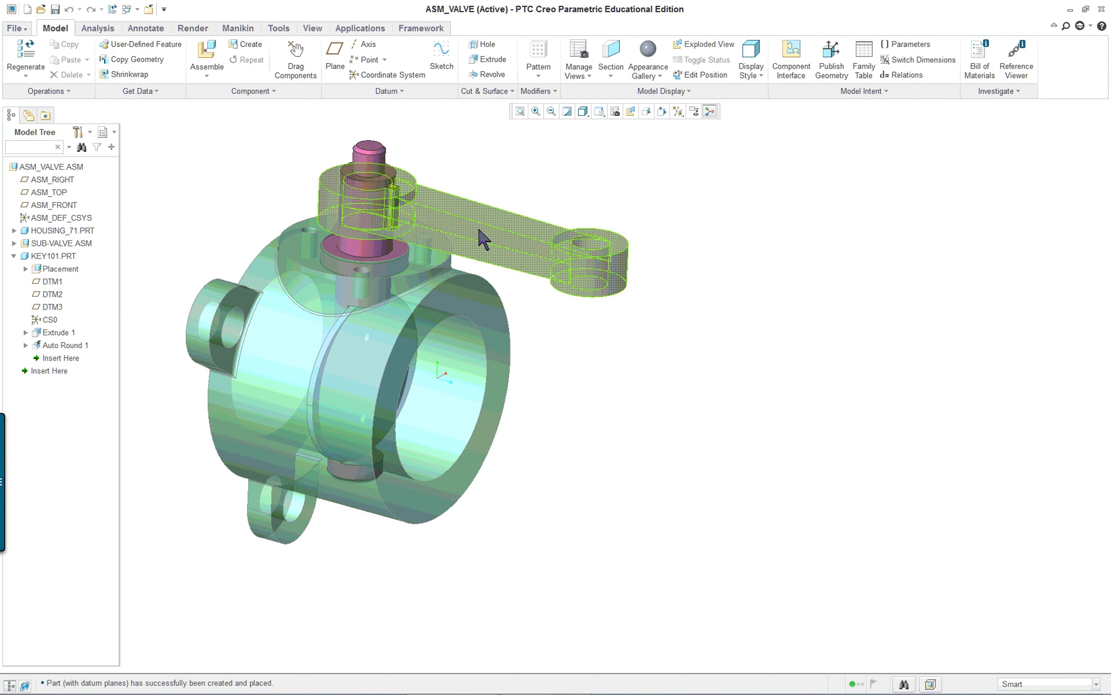
pyautogui.scroll(2, 273, 169)
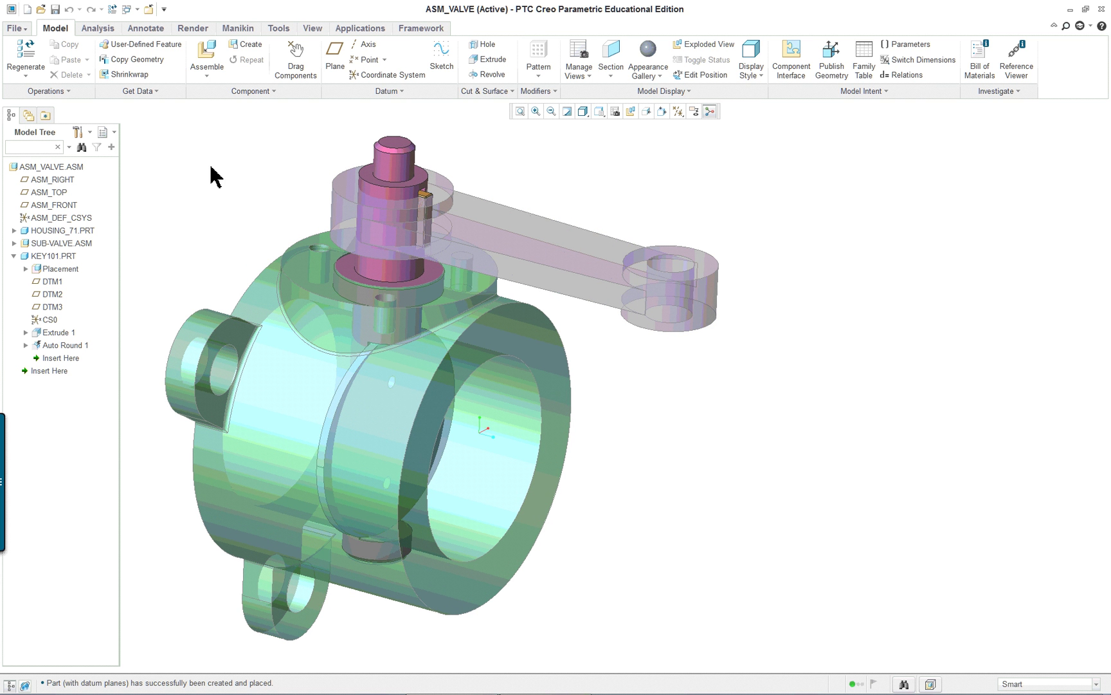
# Step: Run a Global Interference preview and highlight the housing–valve and shaft–arm overlaps
pyautogui.click(97, 28)
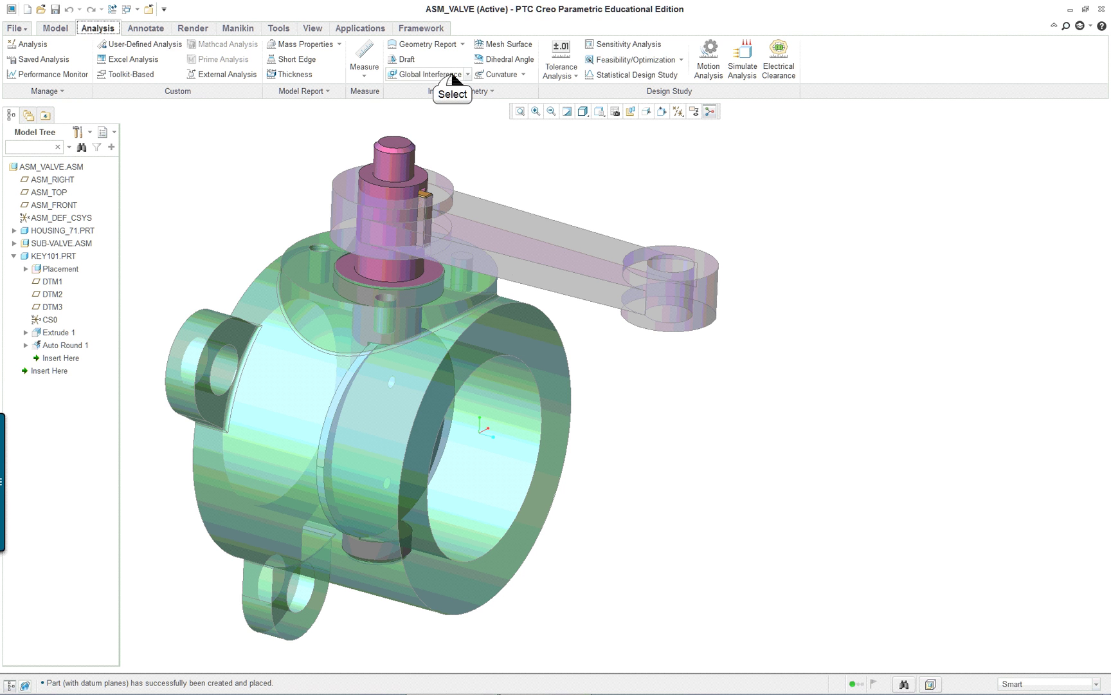
pyautogui.click(453, 75)
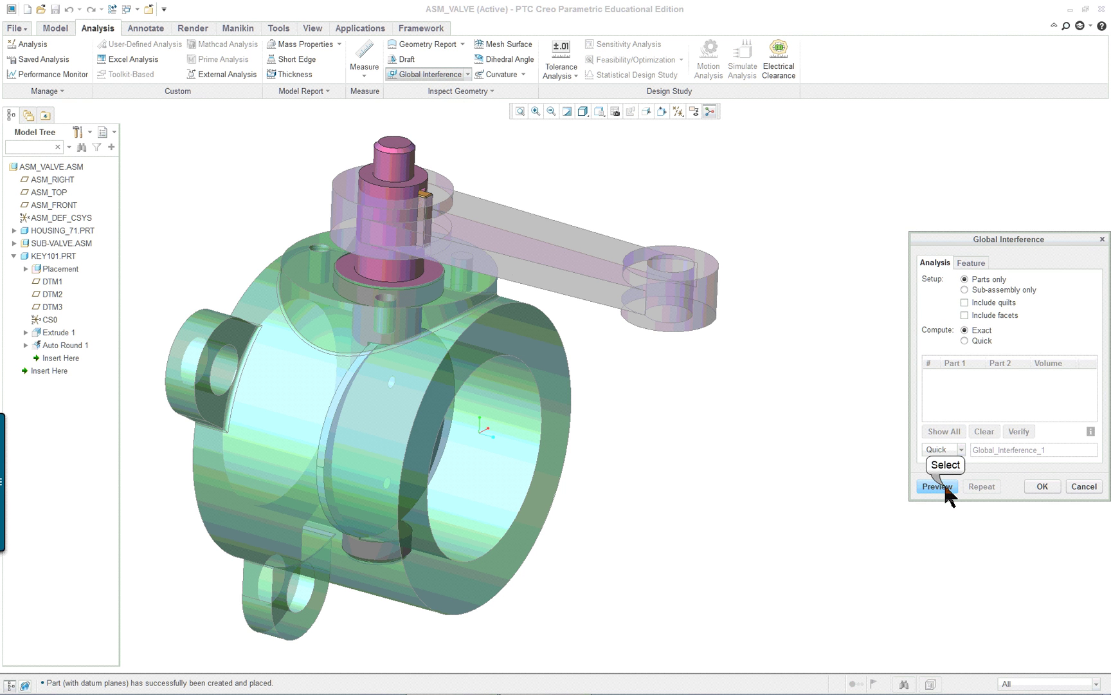
pyautogui.click(937, 487)
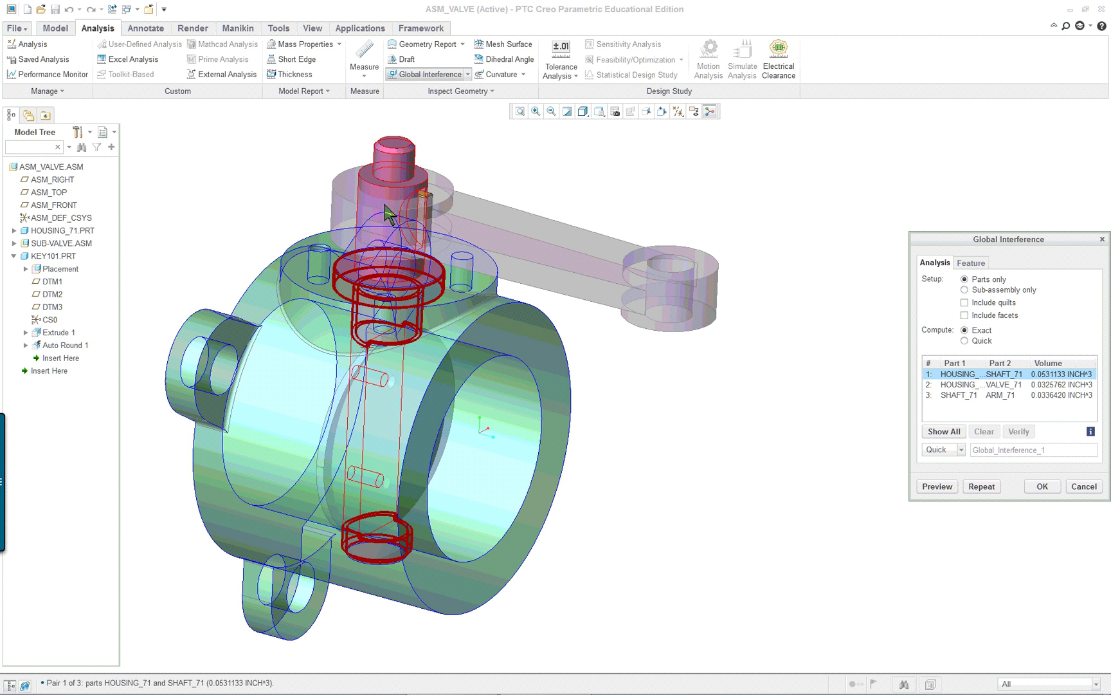
pyautogui.scroll(-3, 385, 206)
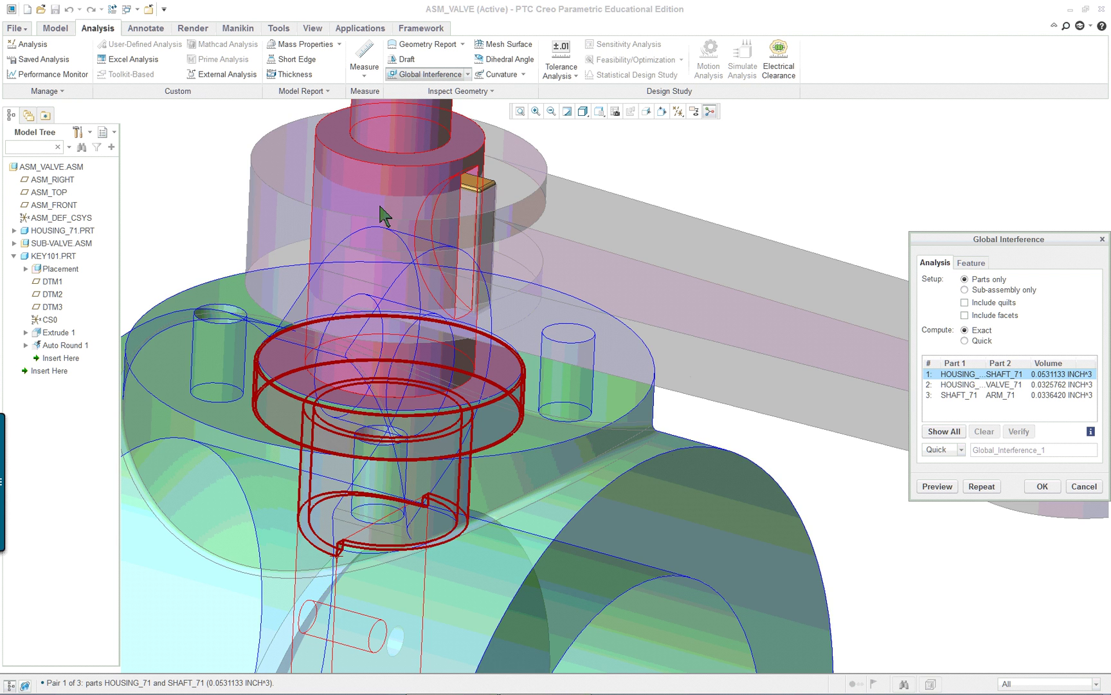
pyautogui.scroll(5, 397, 235)
pyautogui.click(976, 385)
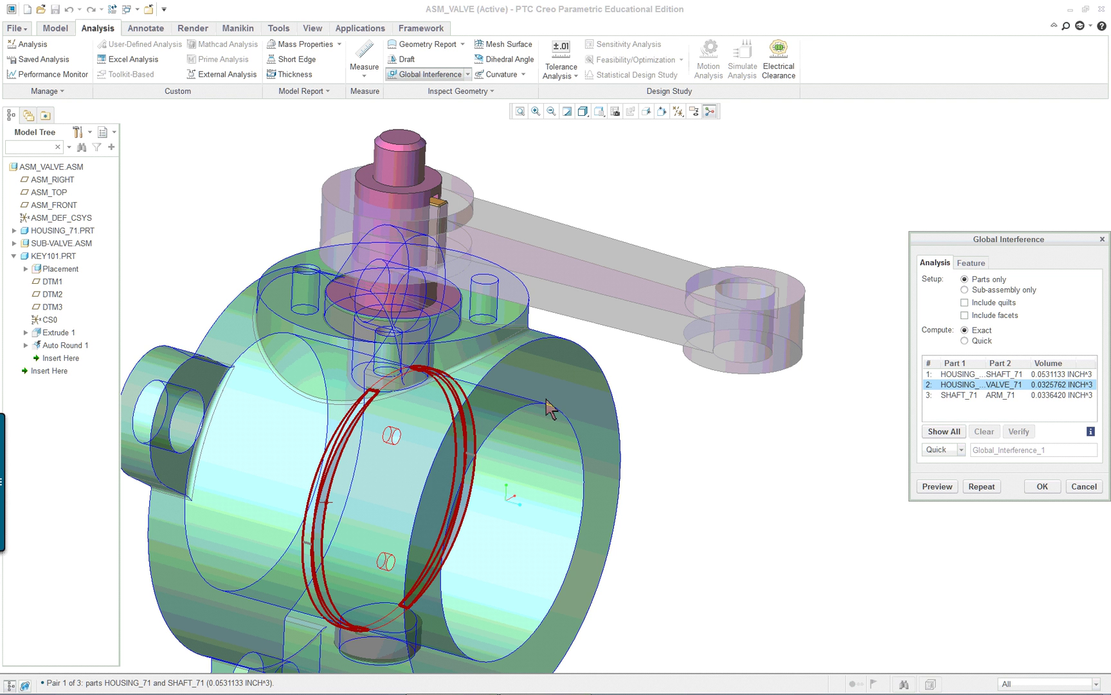
pyautogui.click(1009, 395)
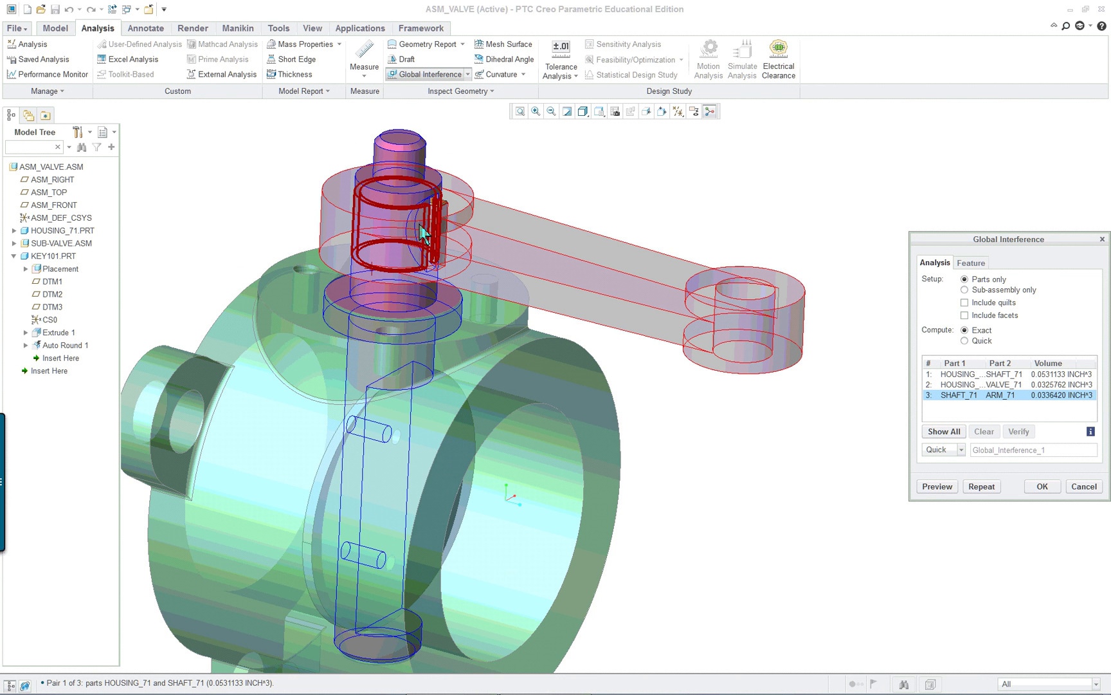
pyautogui.scroll(-5, 420, 226)
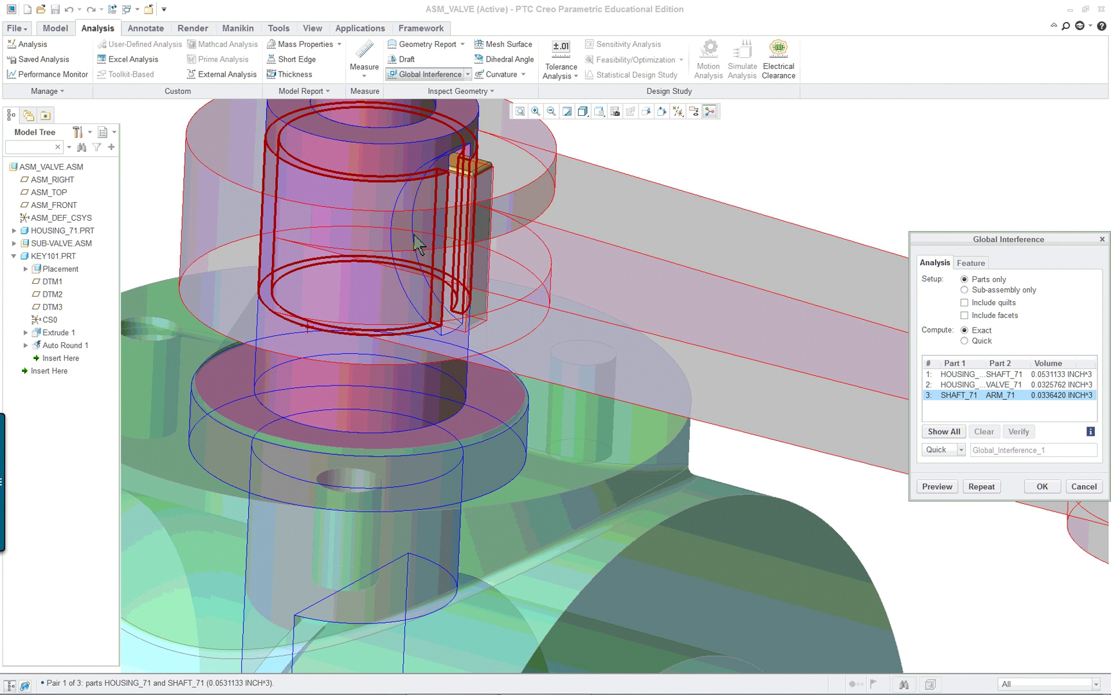
pyautogui.scroll(5, 414, 233)
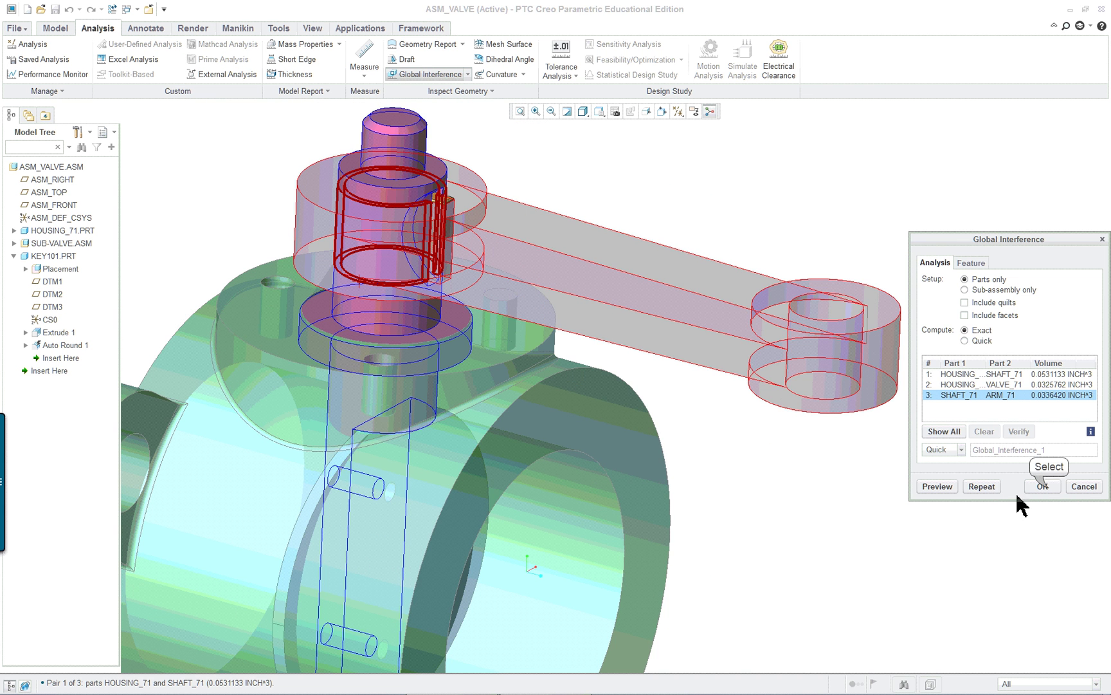
# Step: Close the interference check and zoom in on the shaft
pyautogui.click(1049, 489)
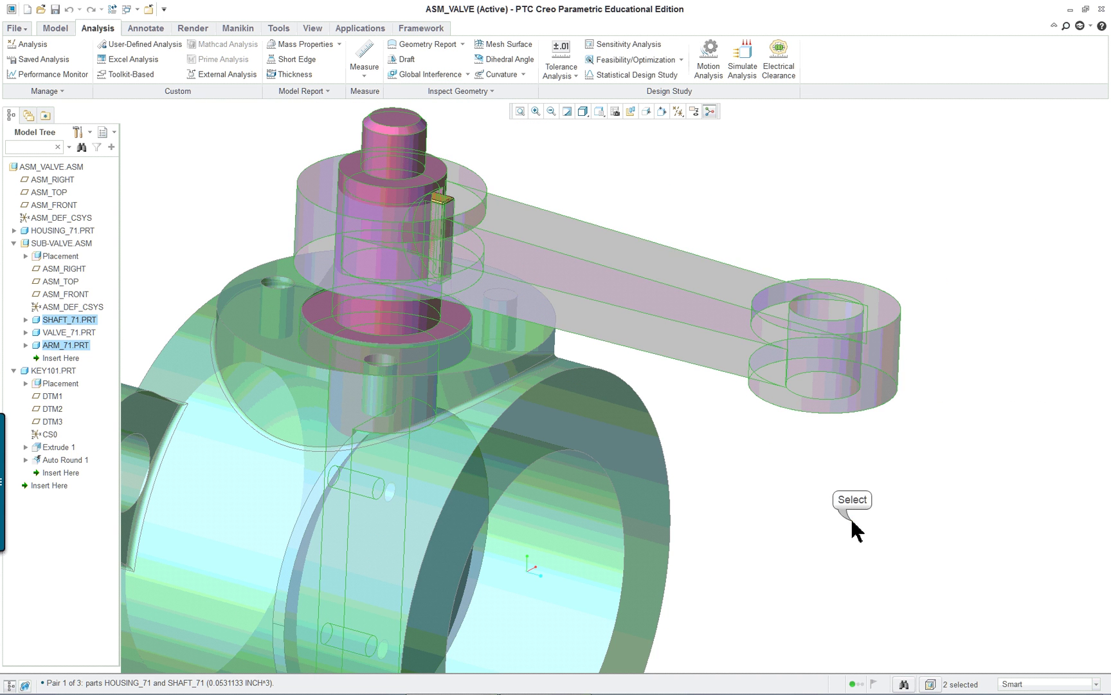
pyautogui.scroll(3, 850, 521)
pyautogui.scroll(3, 851, 607)
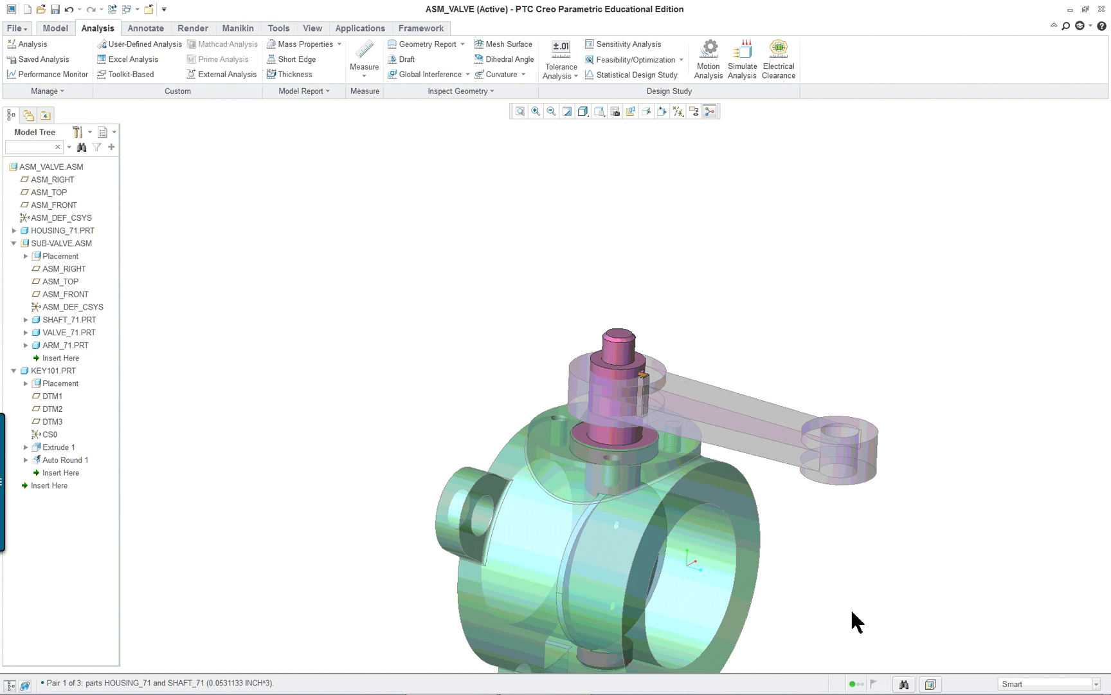
pyautogui.scroll(-2, 708, 418)
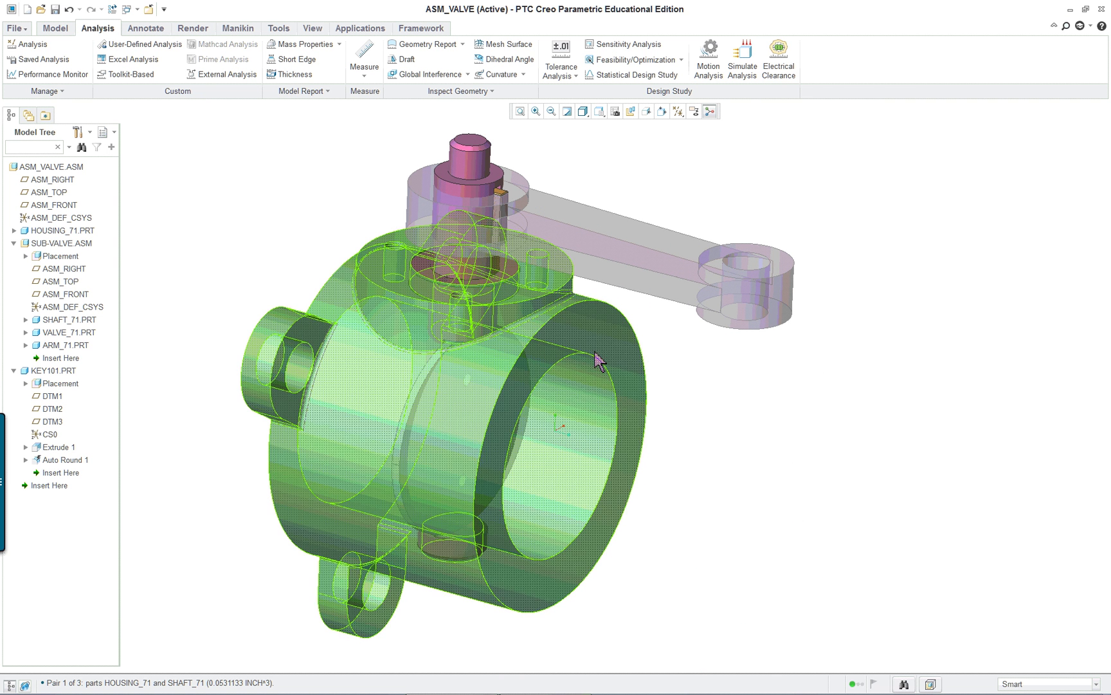
pyautogui.rightClick(219, 173)
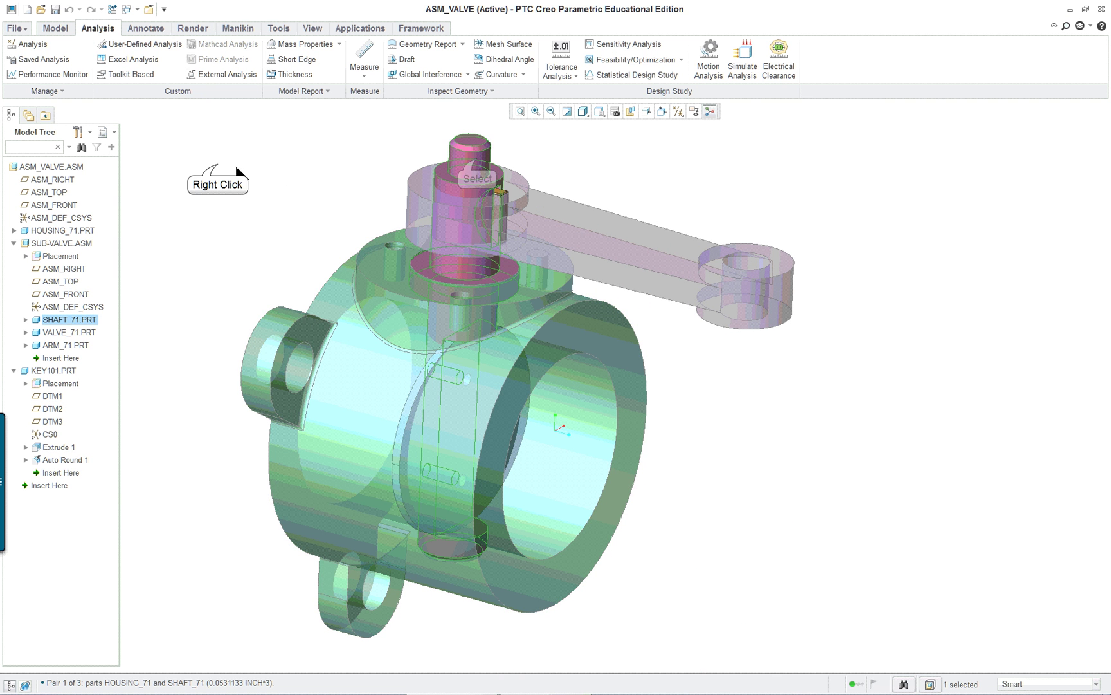
pyautogui.click(160, 243)
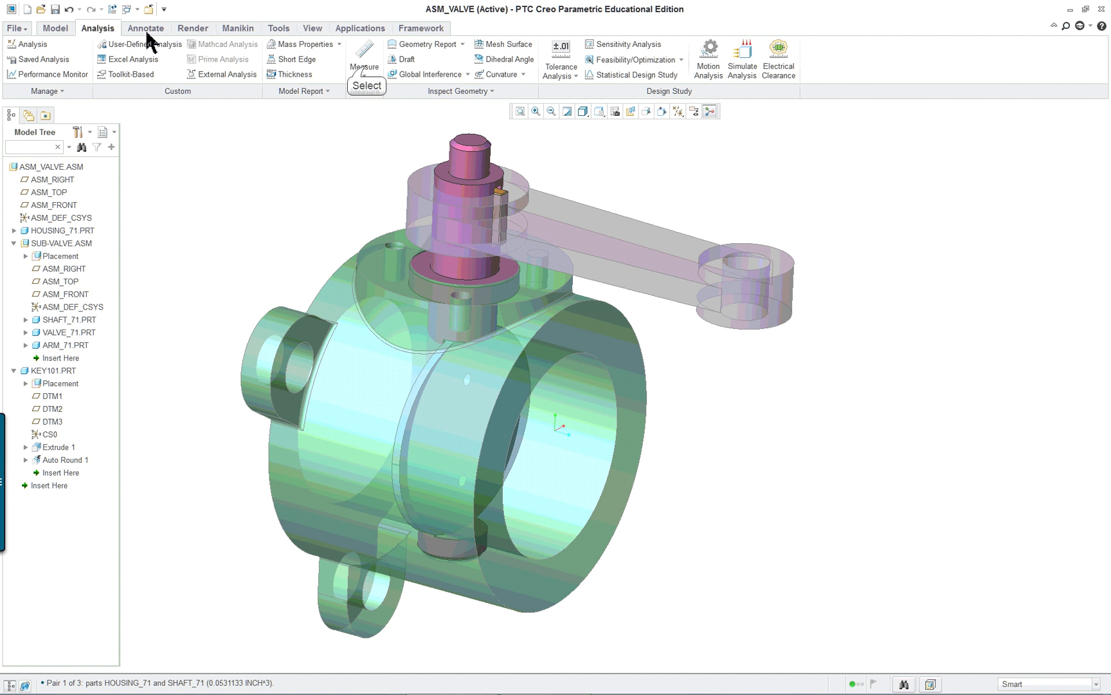
# Step: Measure the shaft diameter beneath the arm, reading 0.629921 in
pyautogui.click(367, 69)
pyautogui.click(383, 145)
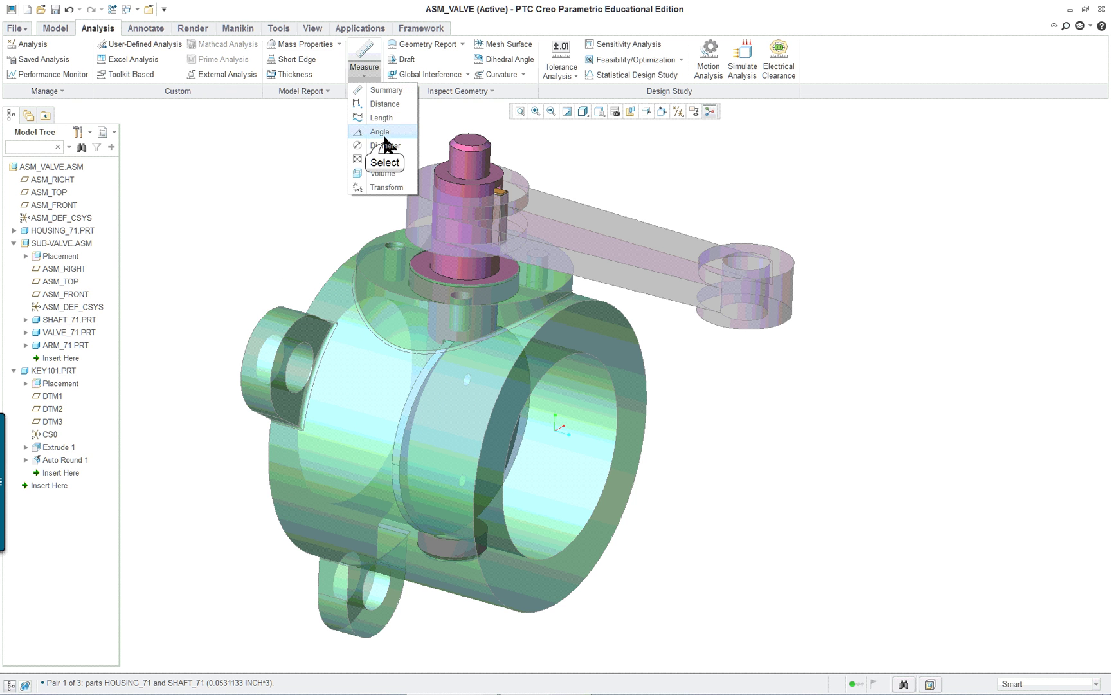
pyautogui.scroll(3, 517, 132)
pyautogui.scroll(2, 514, 136)
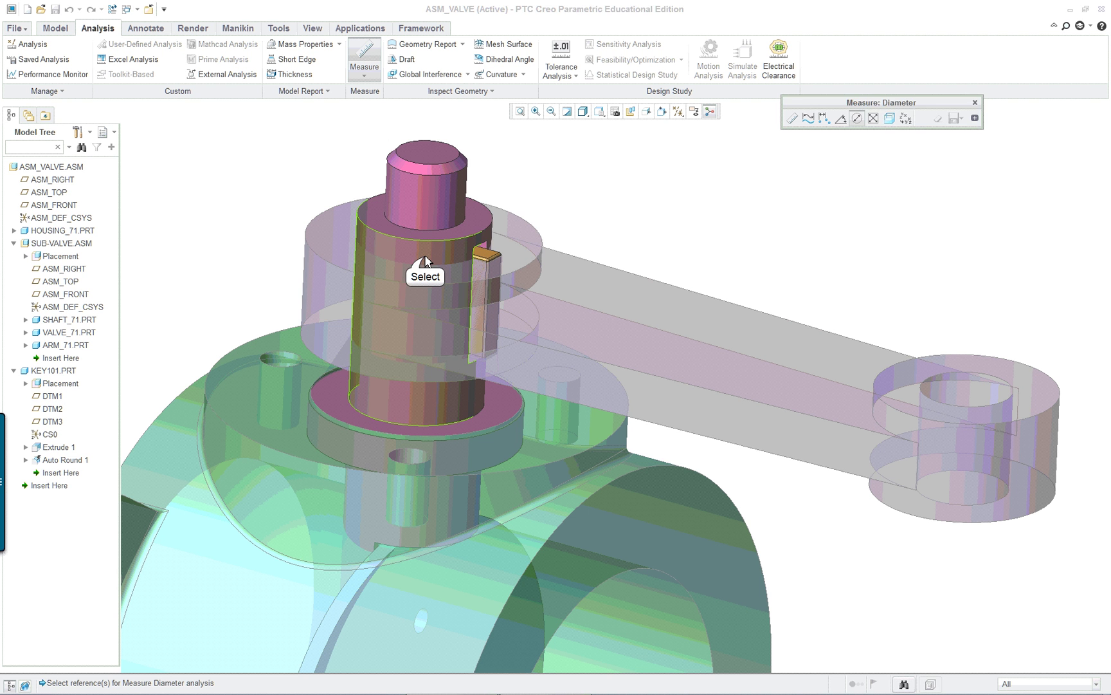
pyautogui.click(425, 255)
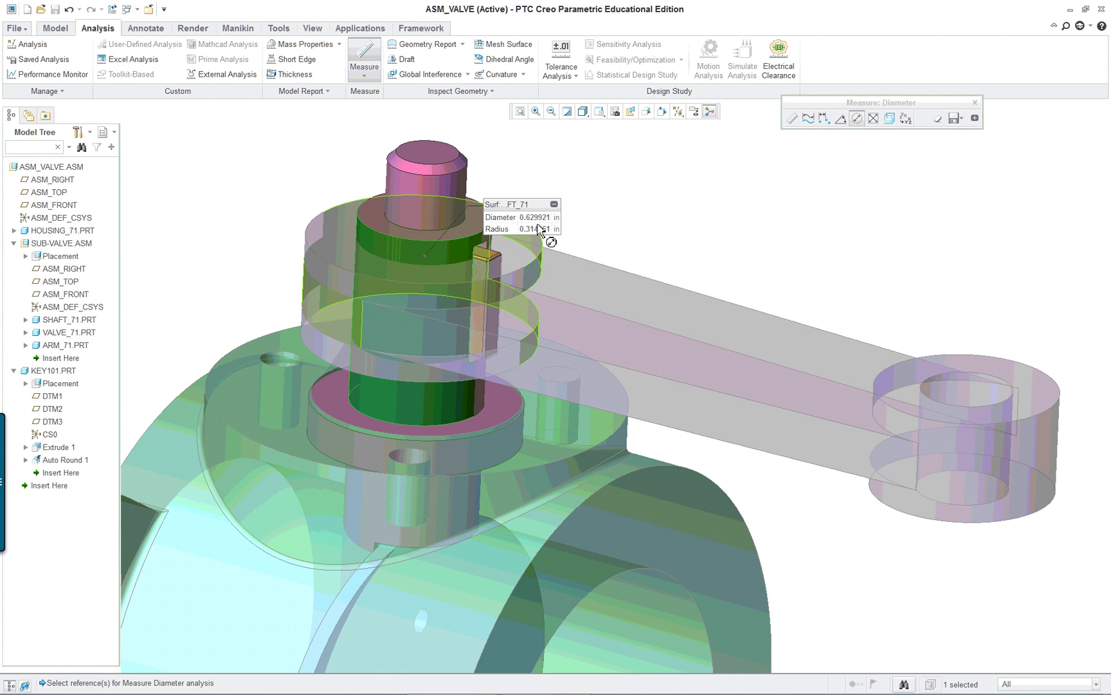
# Step: Set the assembly units to millimeter Newton Second (mmNs), interpreting existing dimensions
pyautogui.middleClick(628, 211)
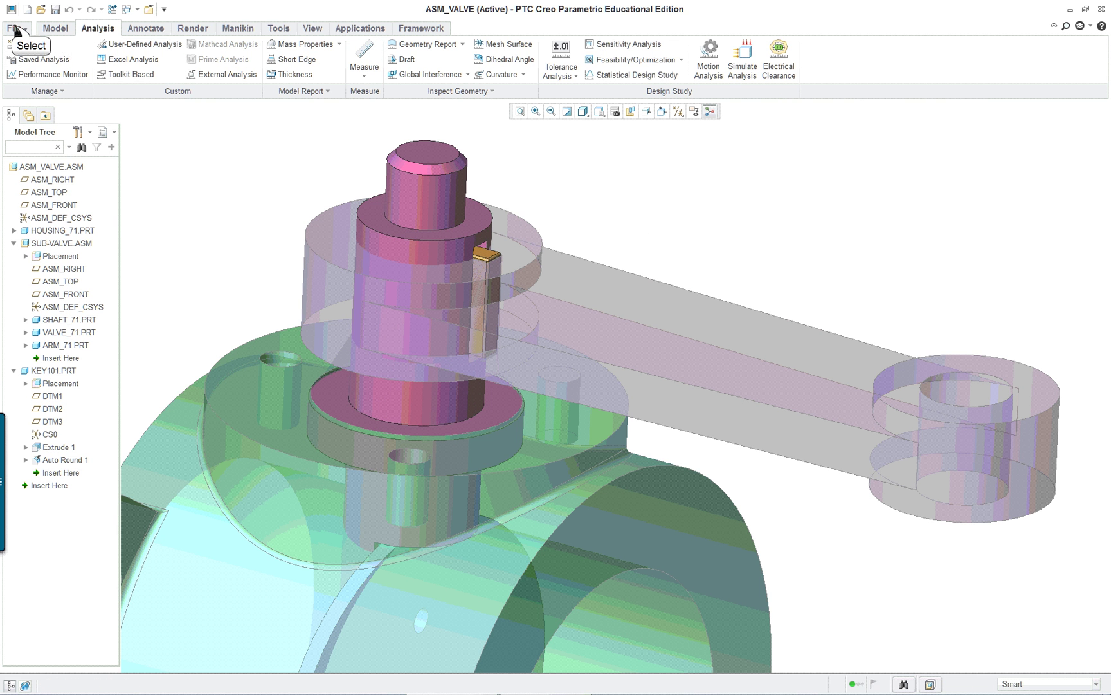
pyautogui.click(16, 30)
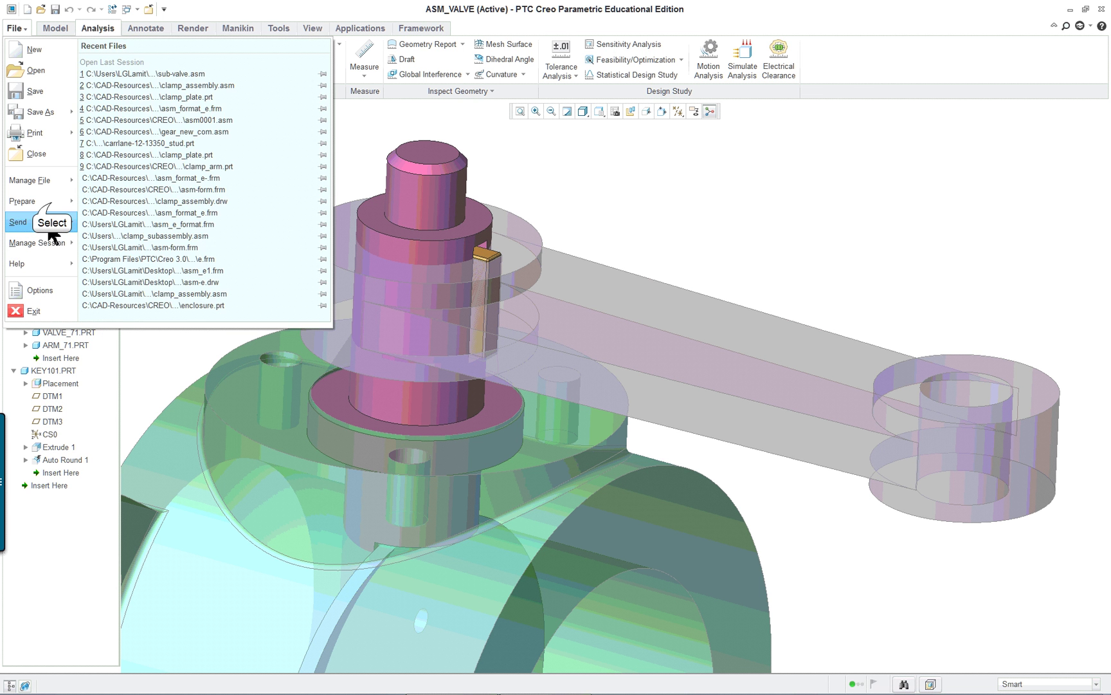
pyautogui.moveTo(25, 203)
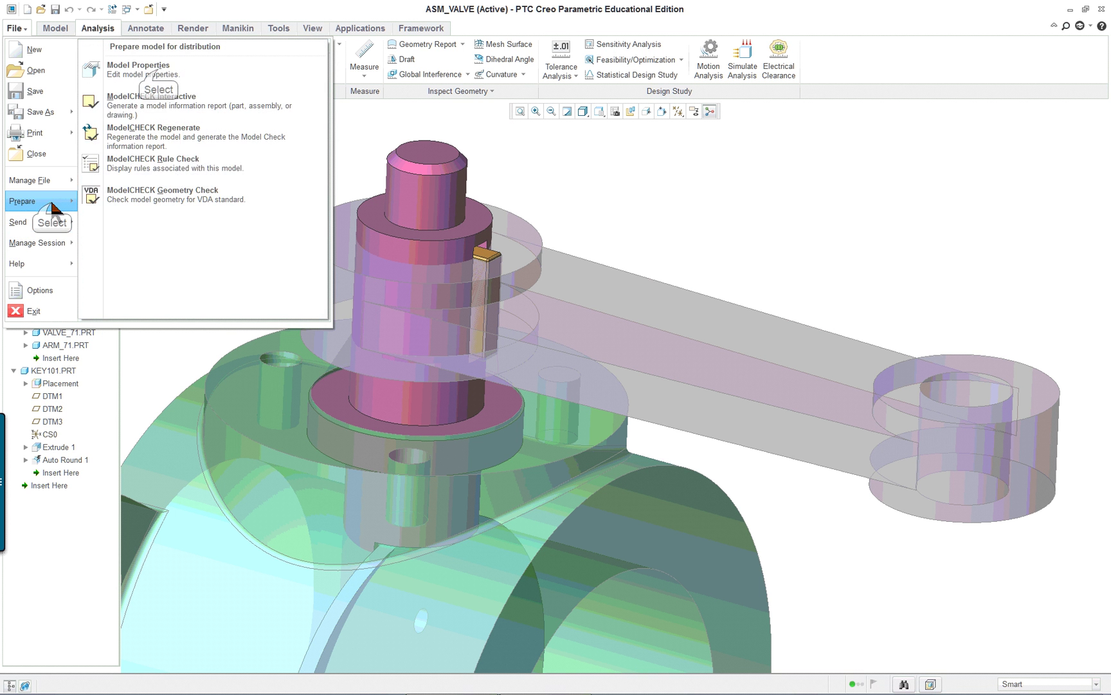
pyautogui.click(161, 73)
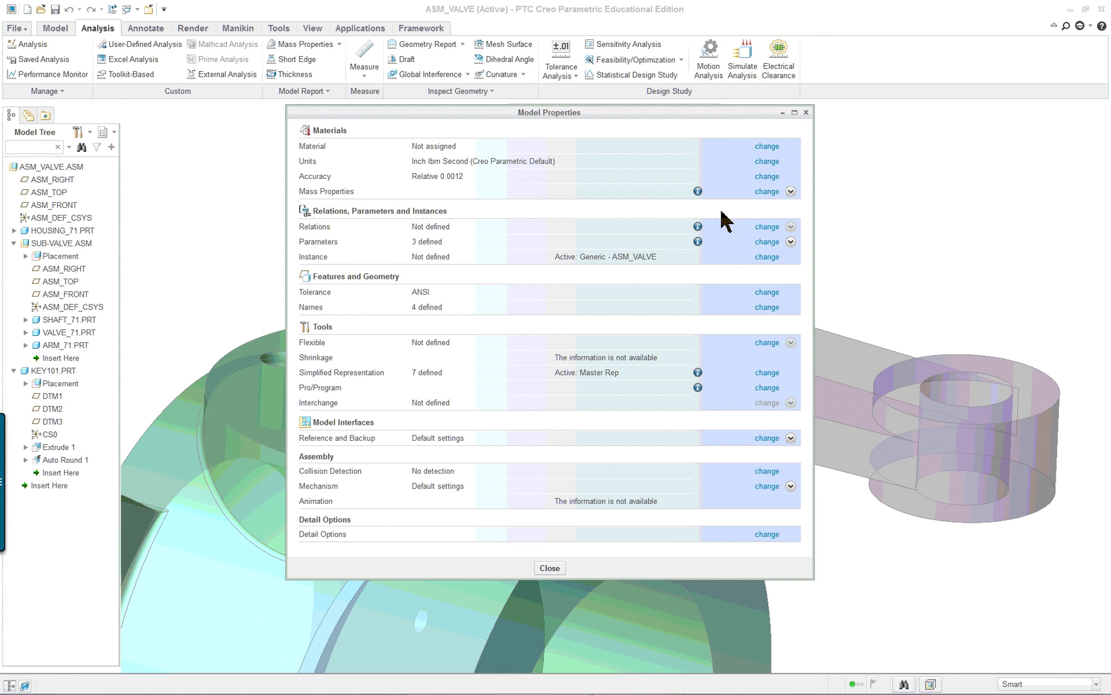
pyautogui.click(768, 161)
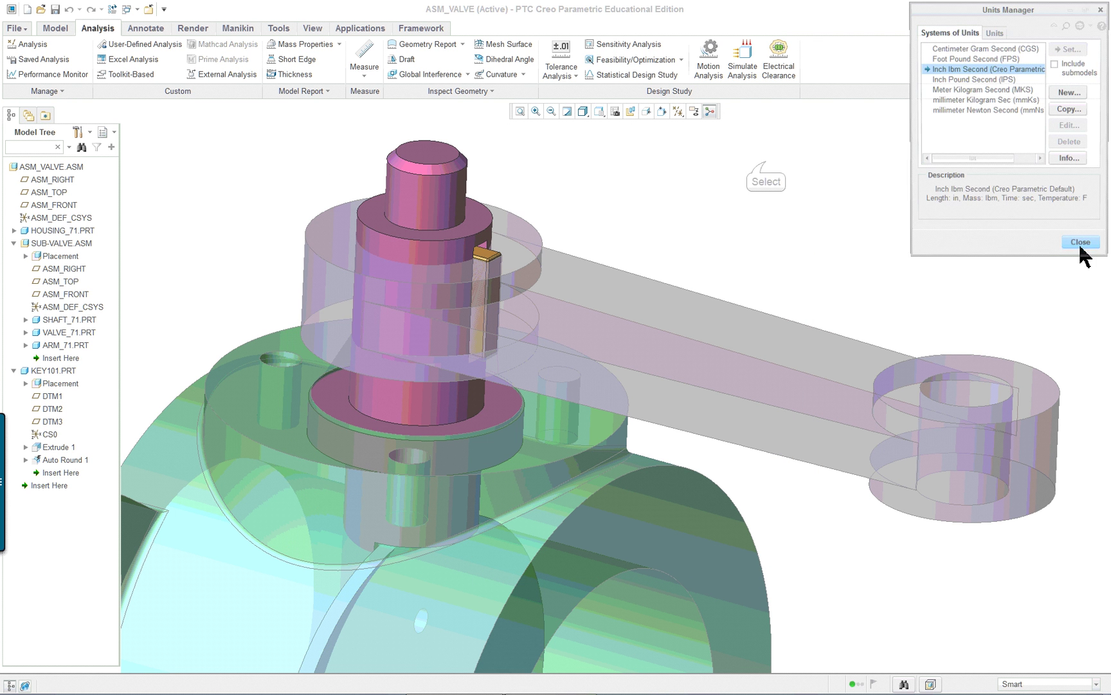
pyautogui.moveTo(963, 12); pyautogui.dragTo(378, 169)
pyautogui.click(311, 262)
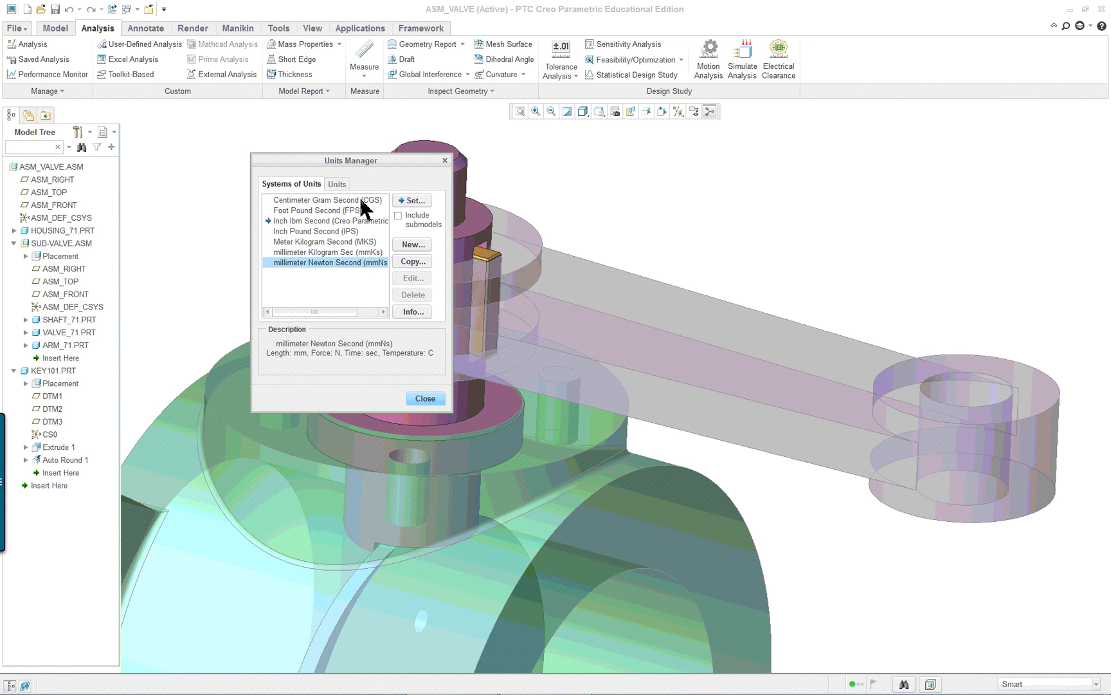
pyautogui.click(413, 202)
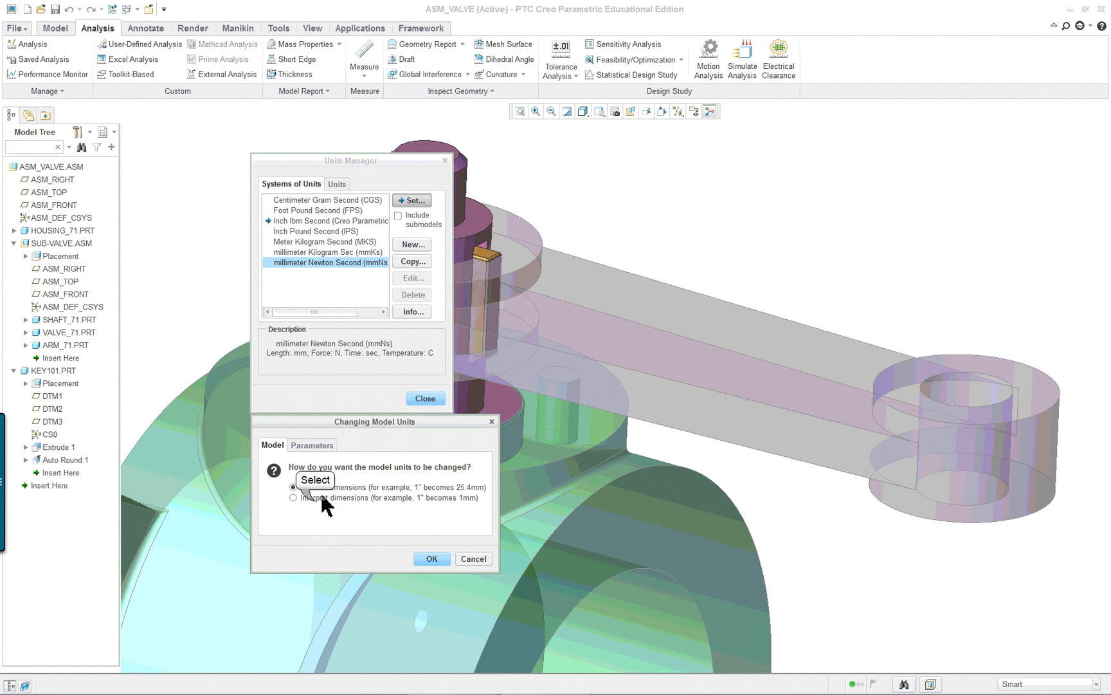
pyautogui.click(315, 498)
pyautogui.click(430, 558)
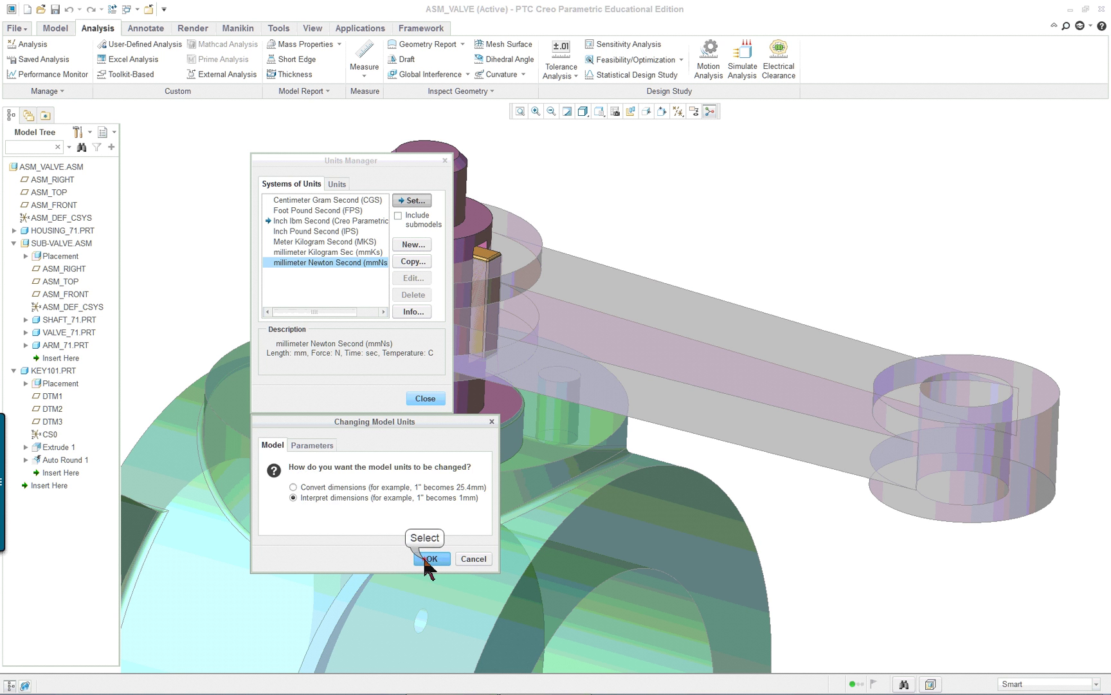
pyautogui.click(422, 398)
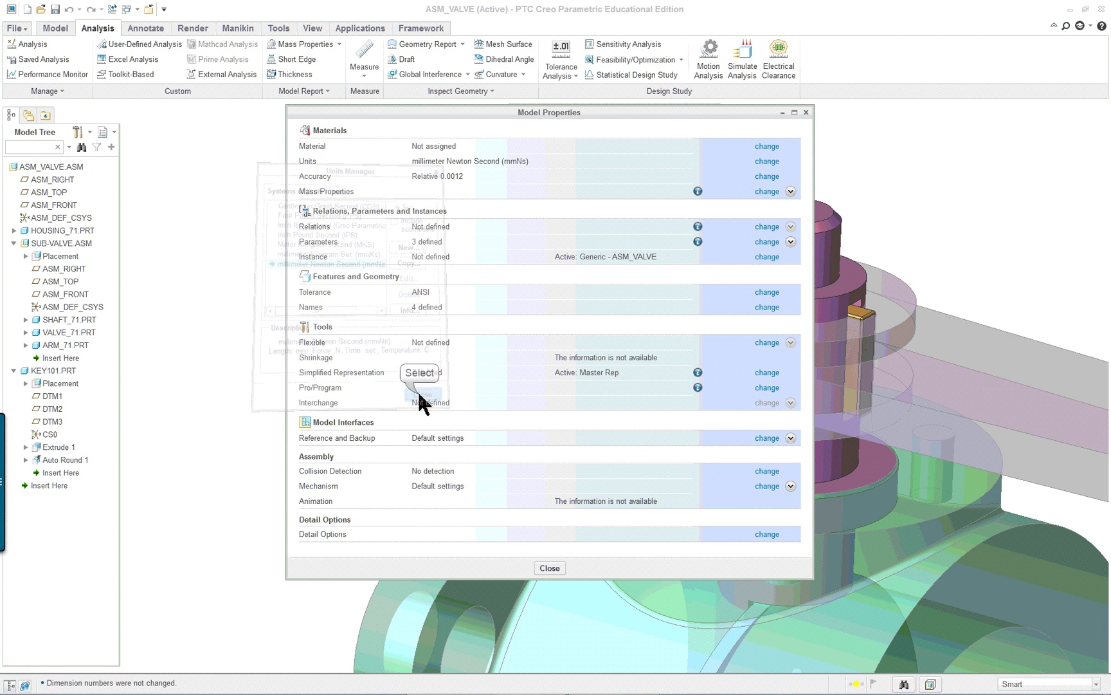
# Step: Close Model Properties, restore the standard view, and open SHAFT_71.PRT in its own window
pyautogui.click(550, 568)
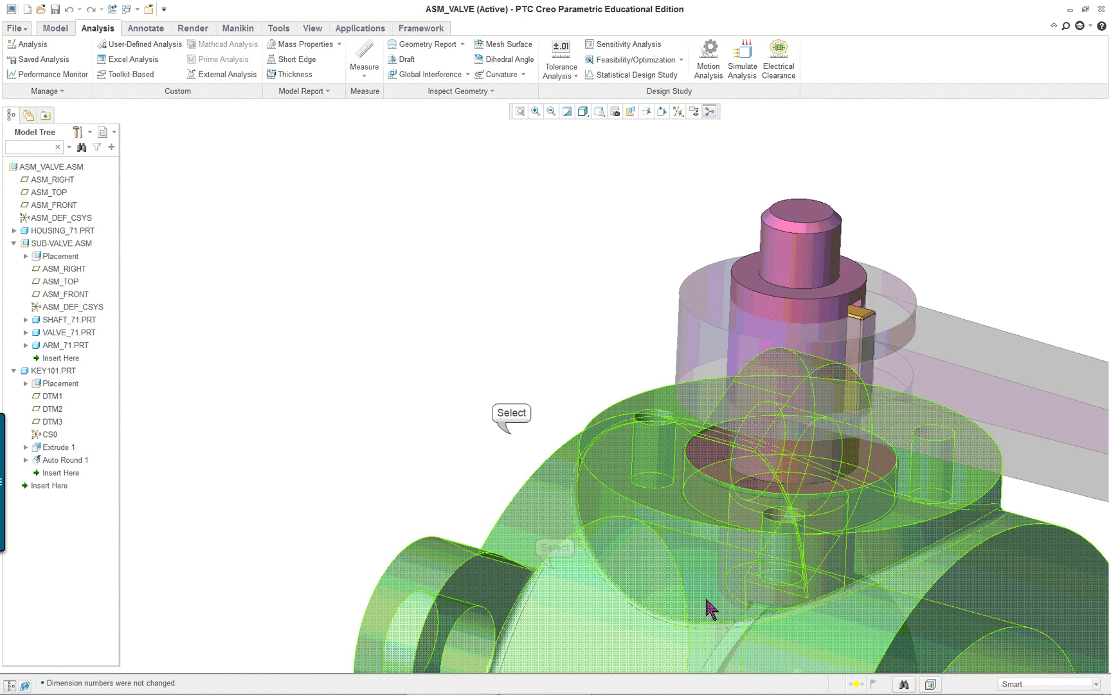
pyautogui.scroll(-5, 521, 452)
pyautogui.scroll(-2, 862, 632)
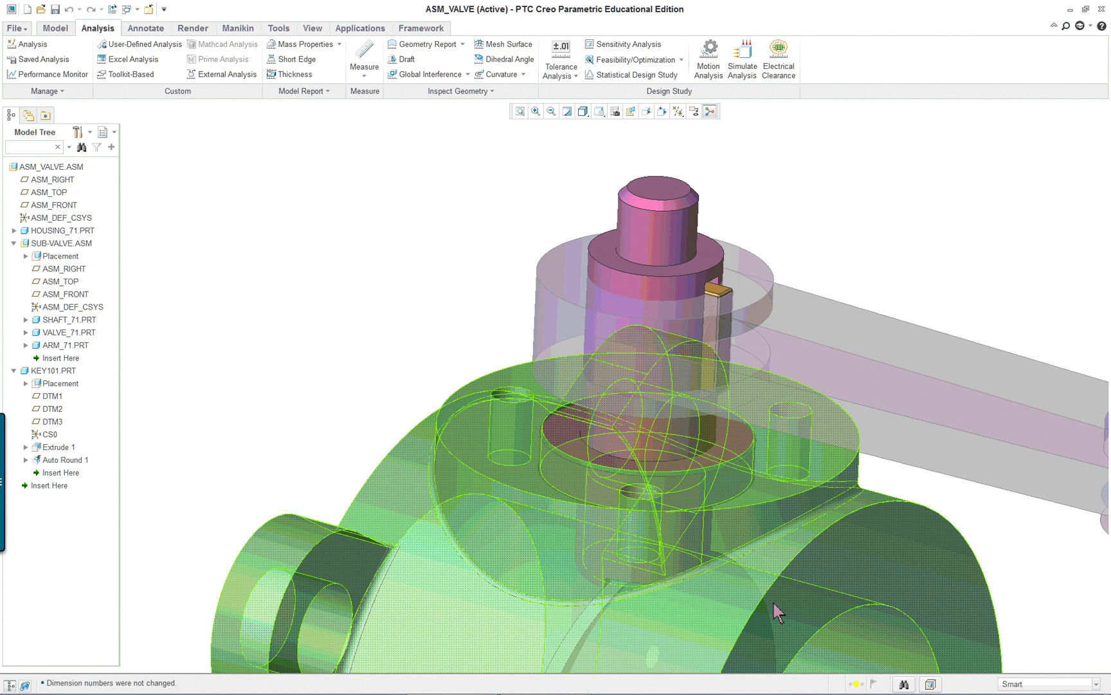
pyautogui.moveTo(707, 555)
pyautogui.mouseDown(button='middle')
pyautogui.moveTo(737, 507)
pyautogui.moveTo(774, 523)
pyautogui.moveTo(703, 539)
pyautogui.mouseUp(button='middle')
pyautogui.scroll(6, 704, 539)
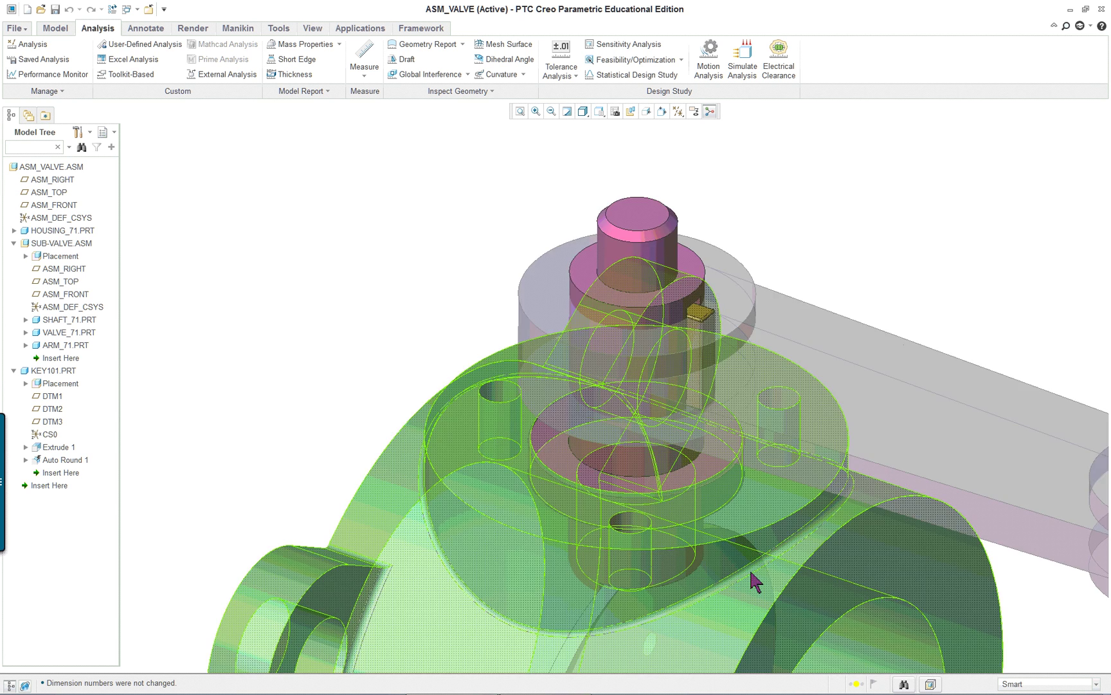
pyautogui.hotkey('ctrl', 'd')
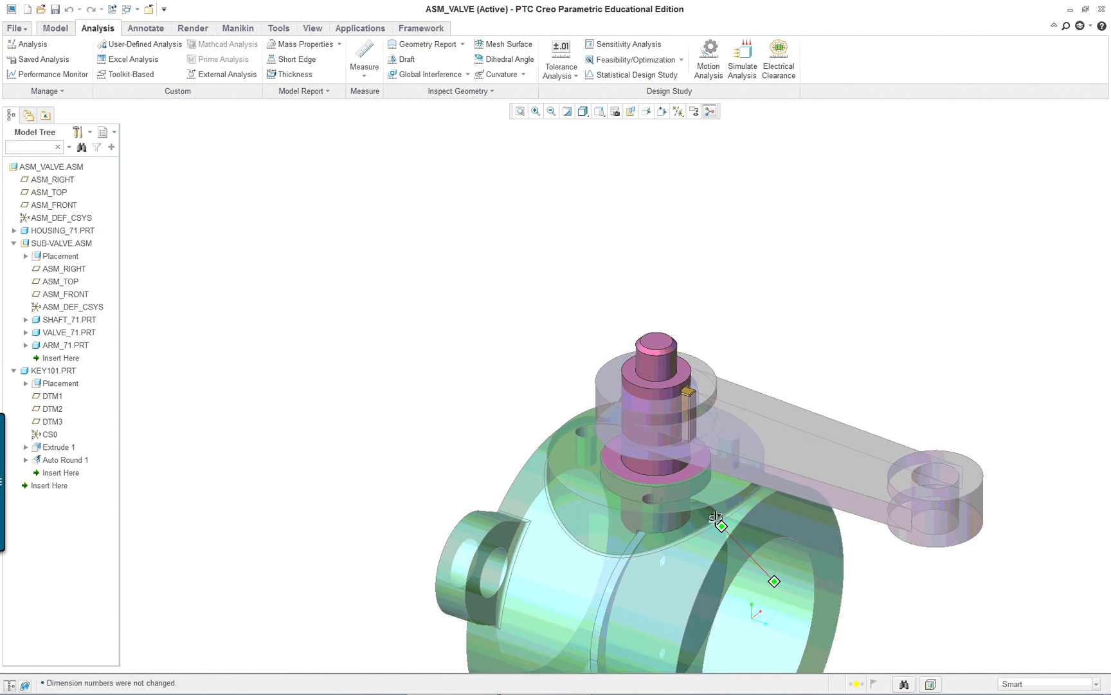
pyautogui.scroll(-3, 508, 256)
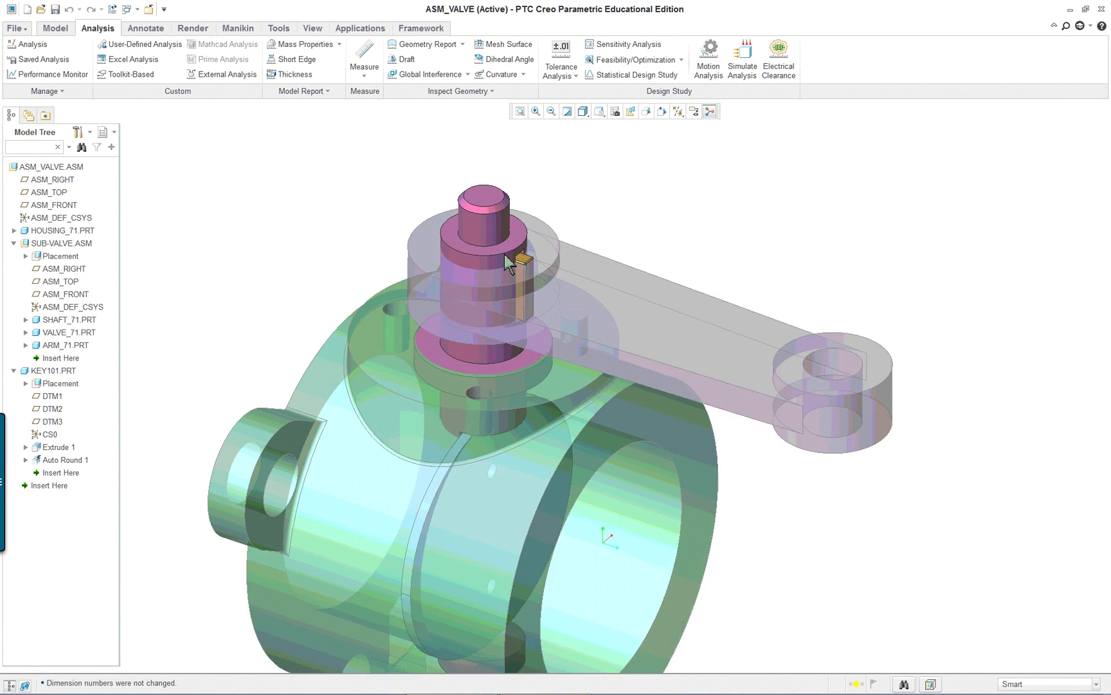
pyautogui.click(505, 258)
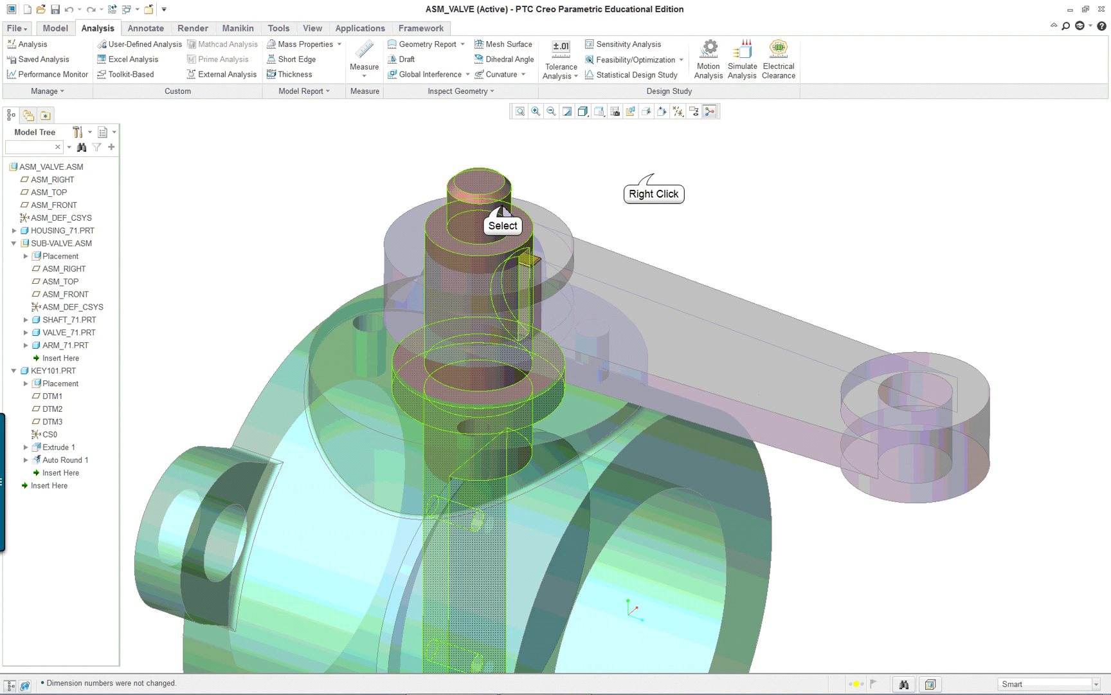
pyautogui.rightClick(657, 209)
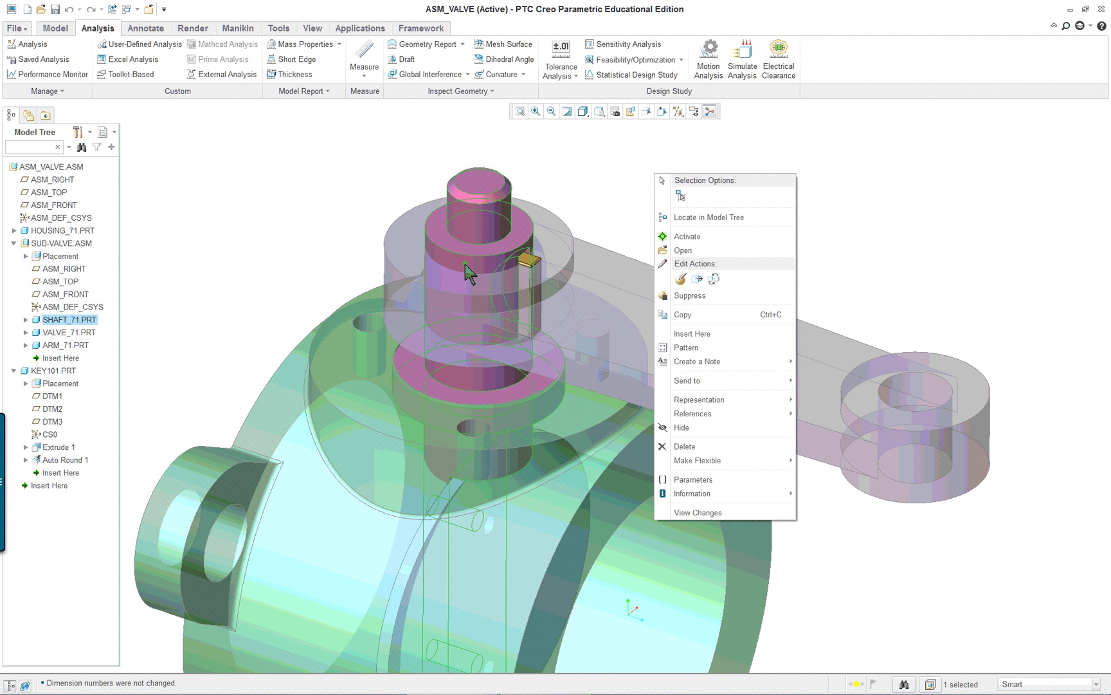
pyautogui.click(721, 249)
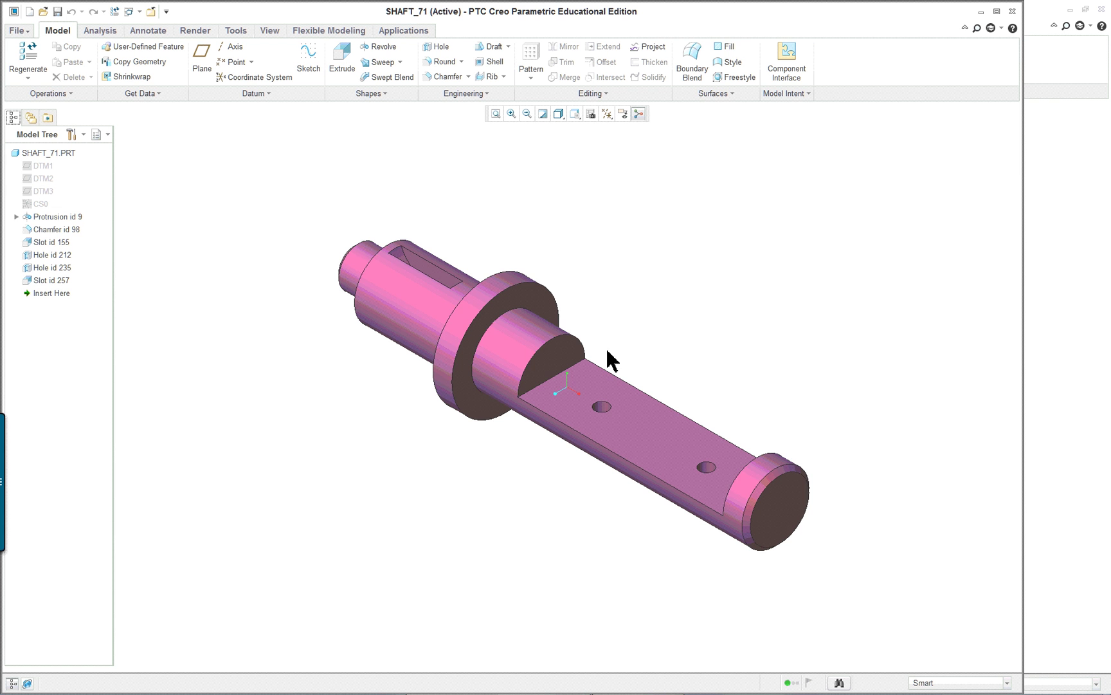
# Step: Show the shaft's dimensions, orbit to a side view, and Edit Definition of Protrusion id 9
pyautogui.doubleClick(386, 316)
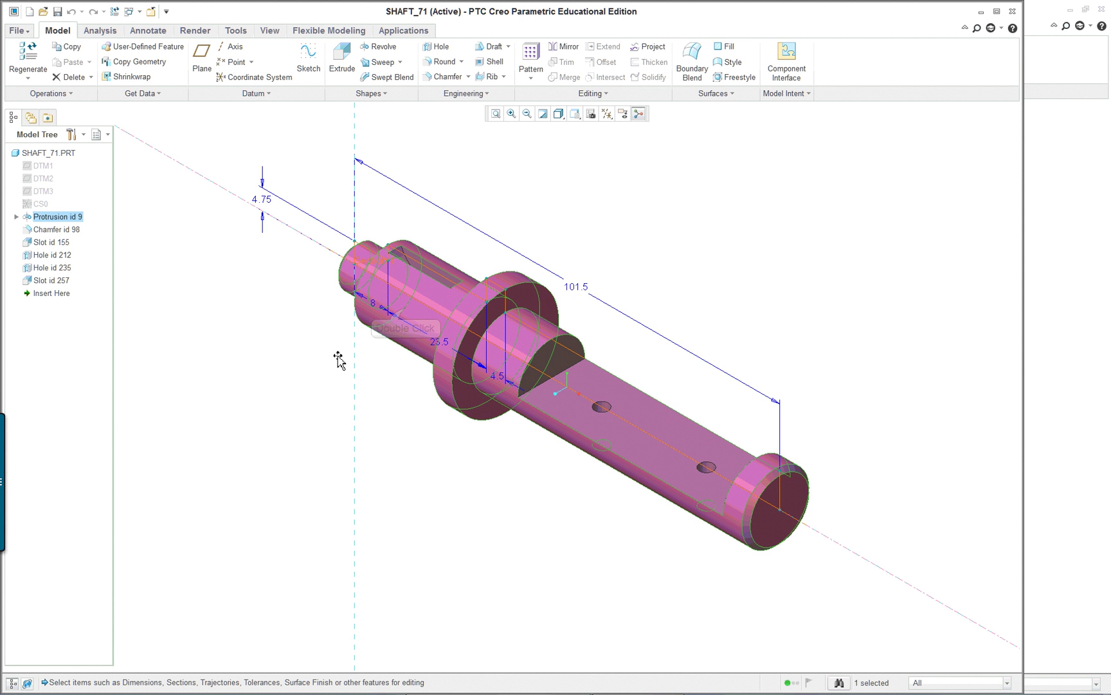
pyautogui.moveTo(301, 424)
pyautogui.mouseDown(button='middle')
pyautogui.moveTo(337, 380)
pyautogui.moveTo(275, 312)
pyautogui.mouseUp(button='middle')
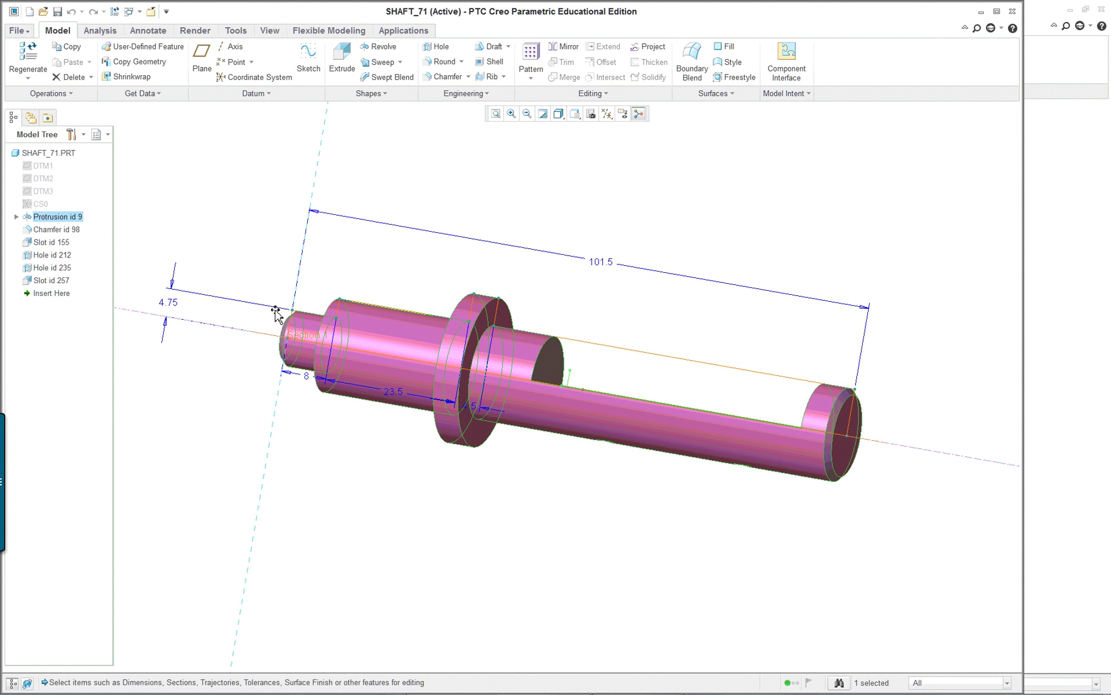
pyautogui.moveTo(251, 386)
pyautogui.mouseDown(button='middle')
pyautogui.moveTo(310, 405)
pyautogui.moveTo(302, 427)
pyautogui.mouseUp(button='middle')
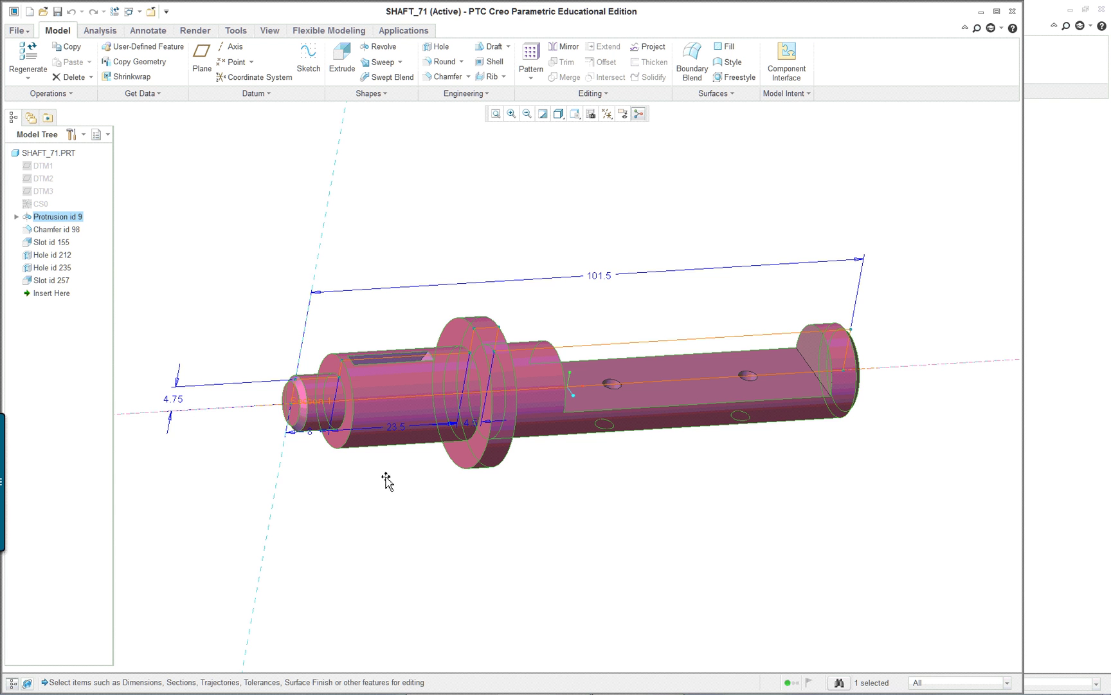
pyautogui.moveTo(410, 468); pyautogui.dragTo(461, 322, button='middle')
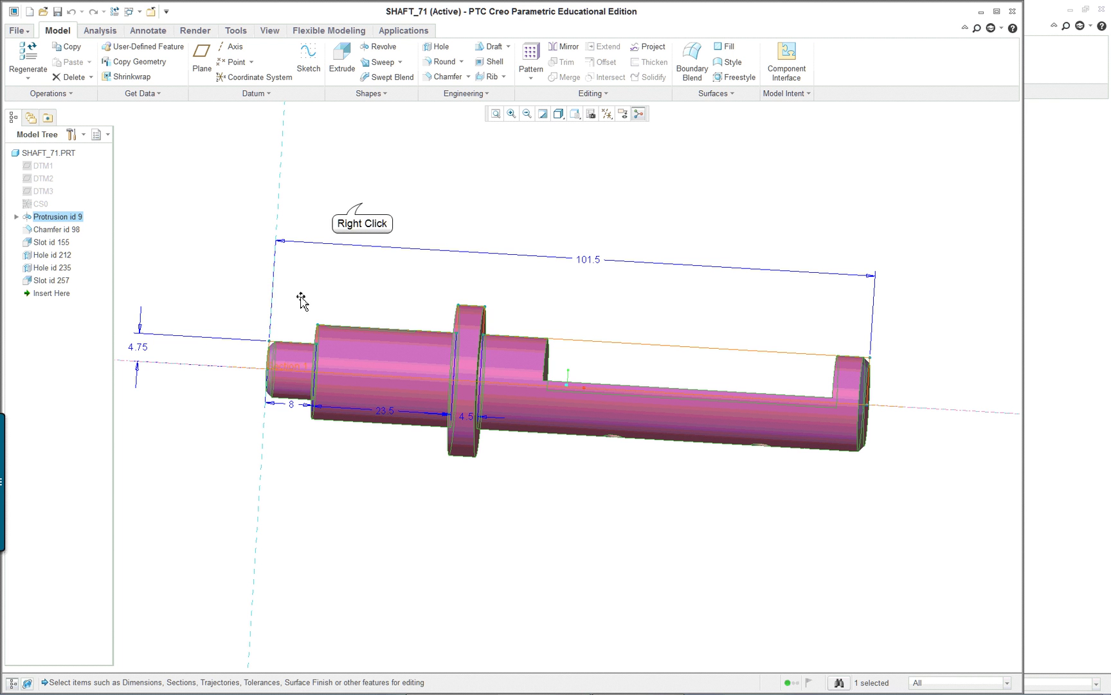
pyautogui.rightClick(361, 244)
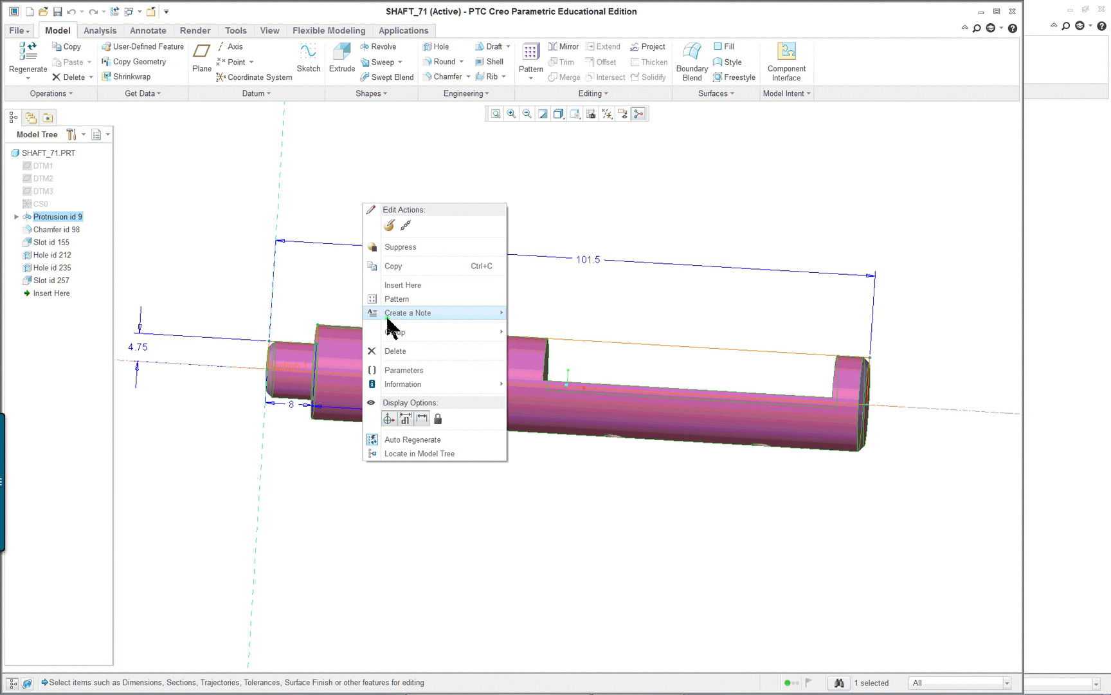
pyautogui.click(389, 225)
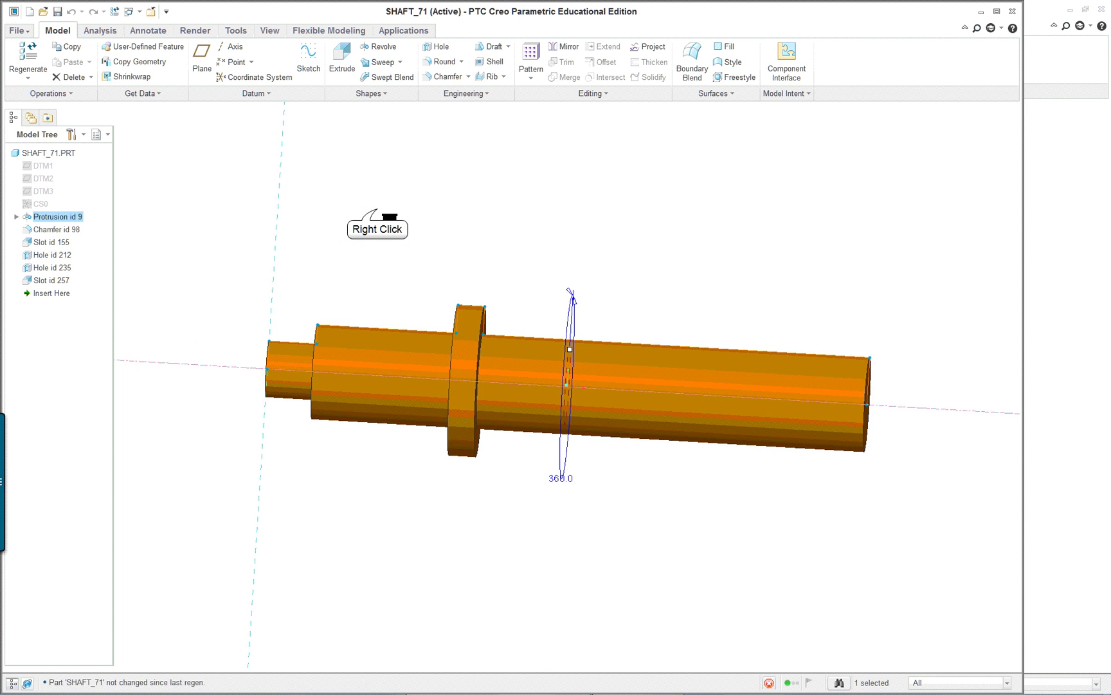
# Step: Open the revolve's section sketch and place an 8.000 vertical dimension left of the section
pyautogui.rightClick(378, 212)
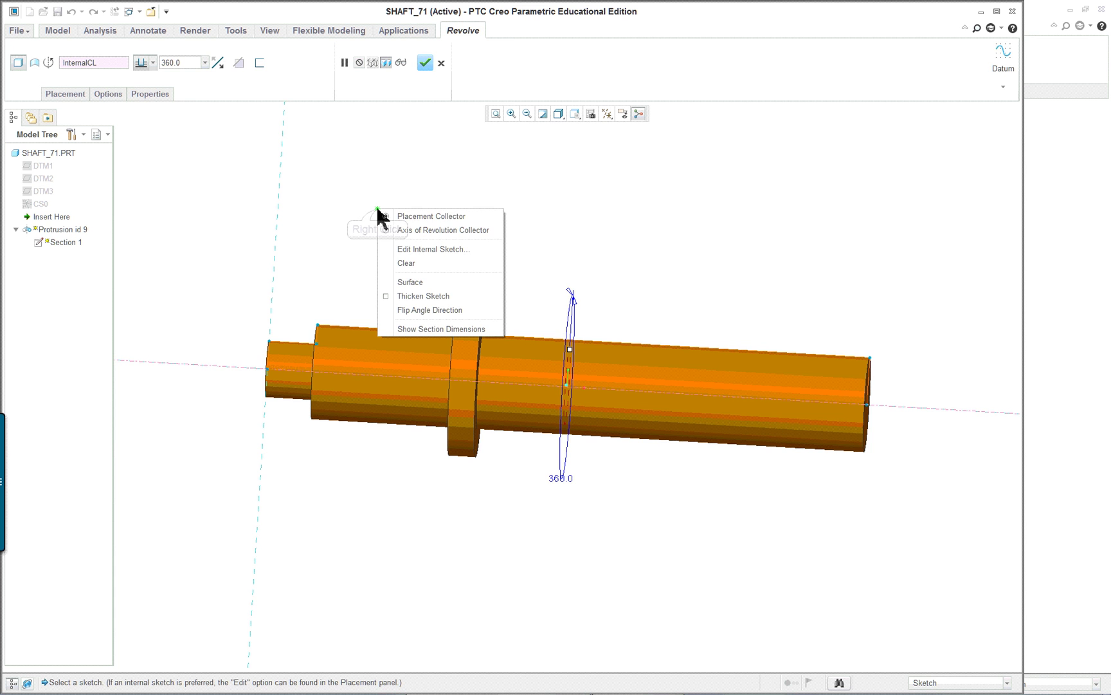
pyautogui.click(432, 249)
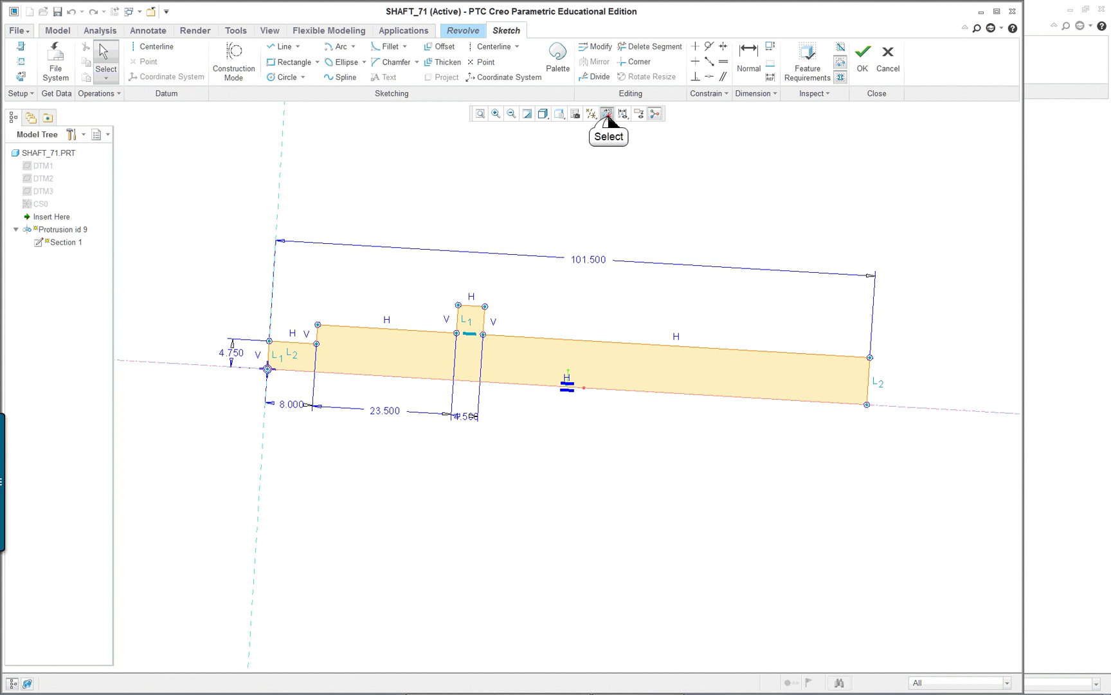
pyautogui.rightClick(640, 527)
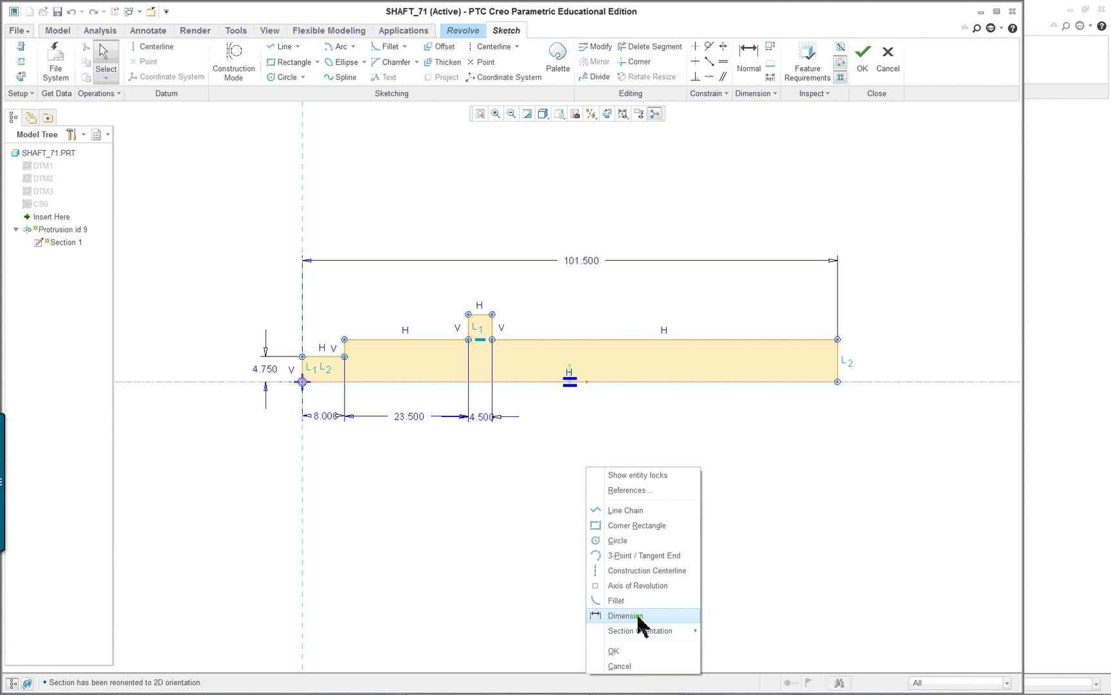
pyautogui.click(636, 616)
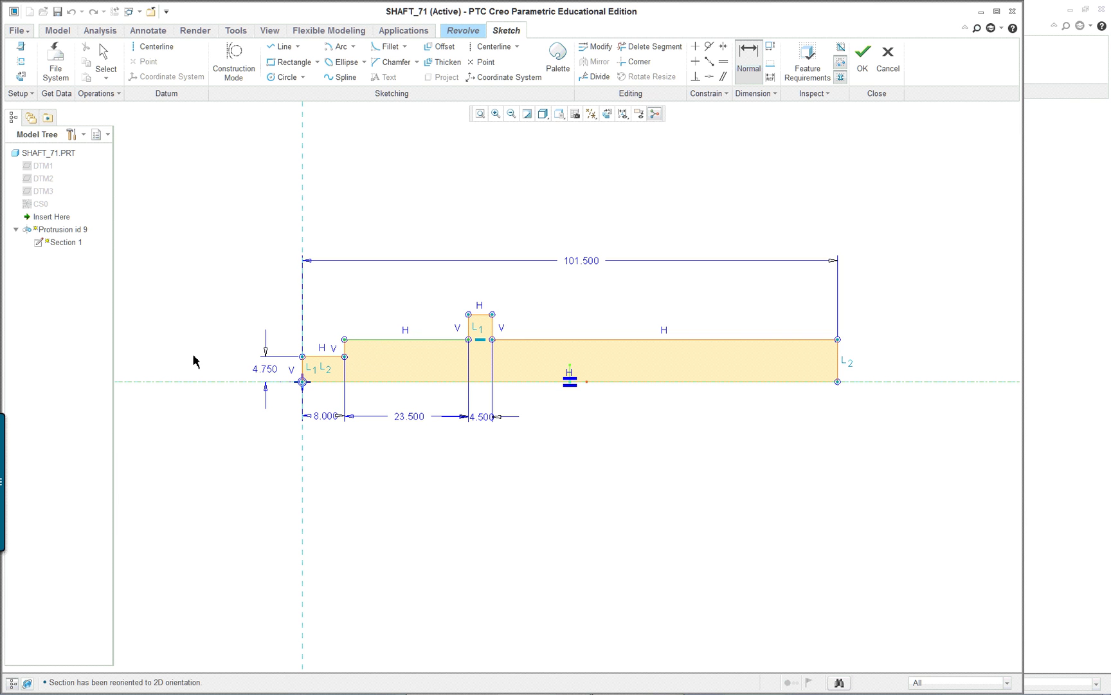
pyautogui.middleClick(188, 317)
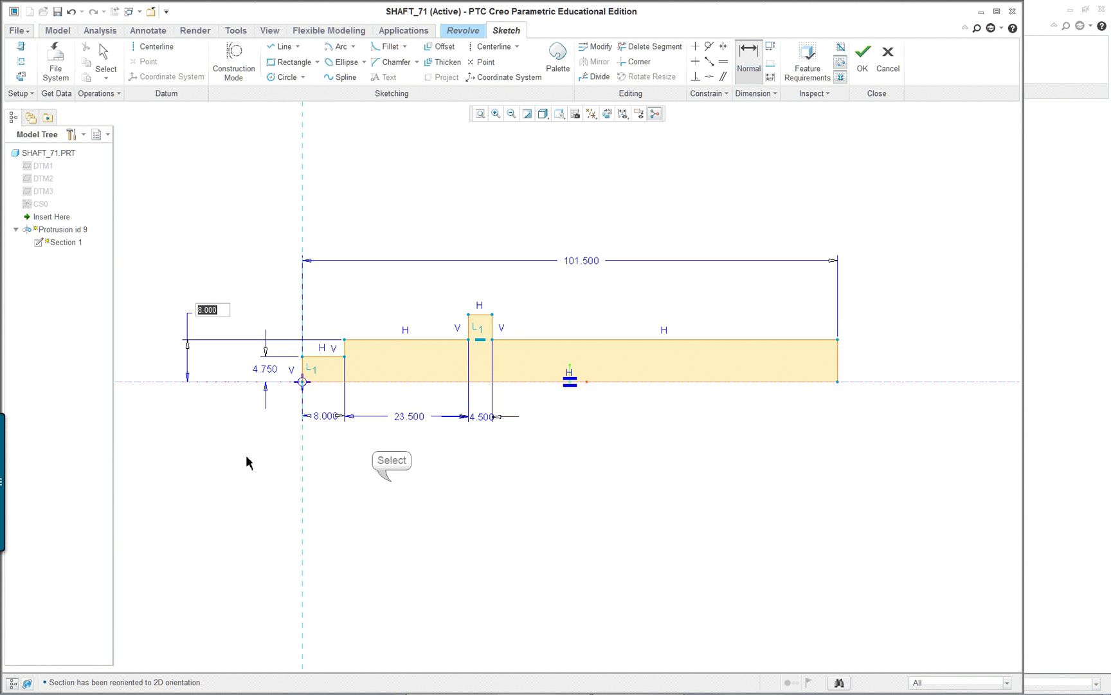
pyautogui.press('Return')
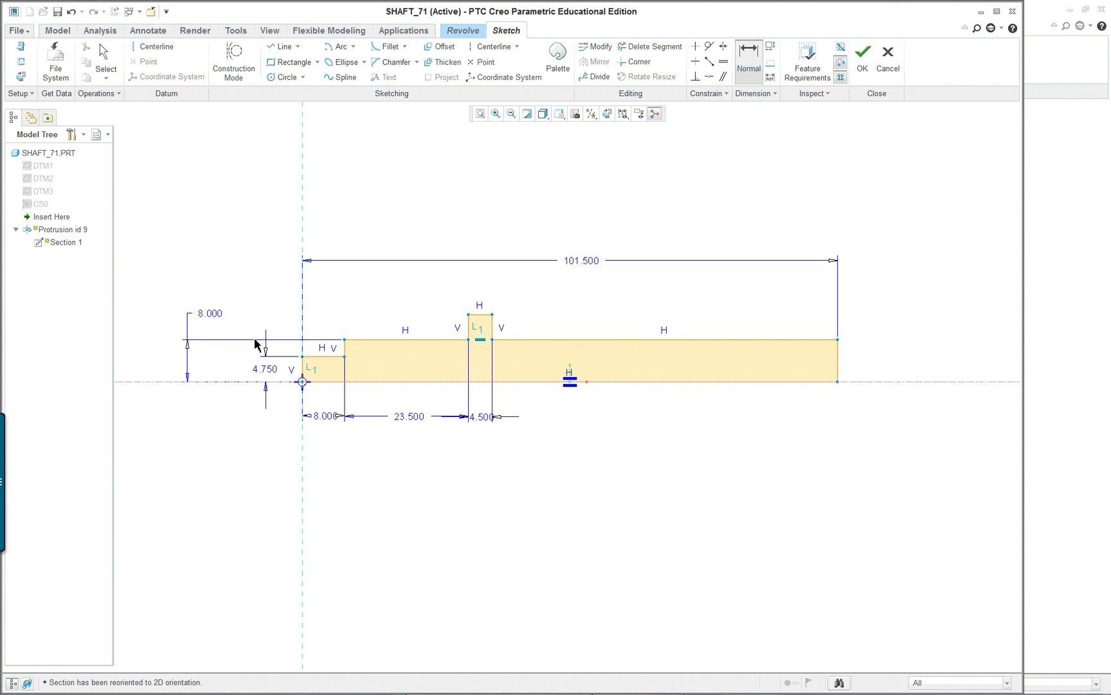
pyautogui.click(499, 528)
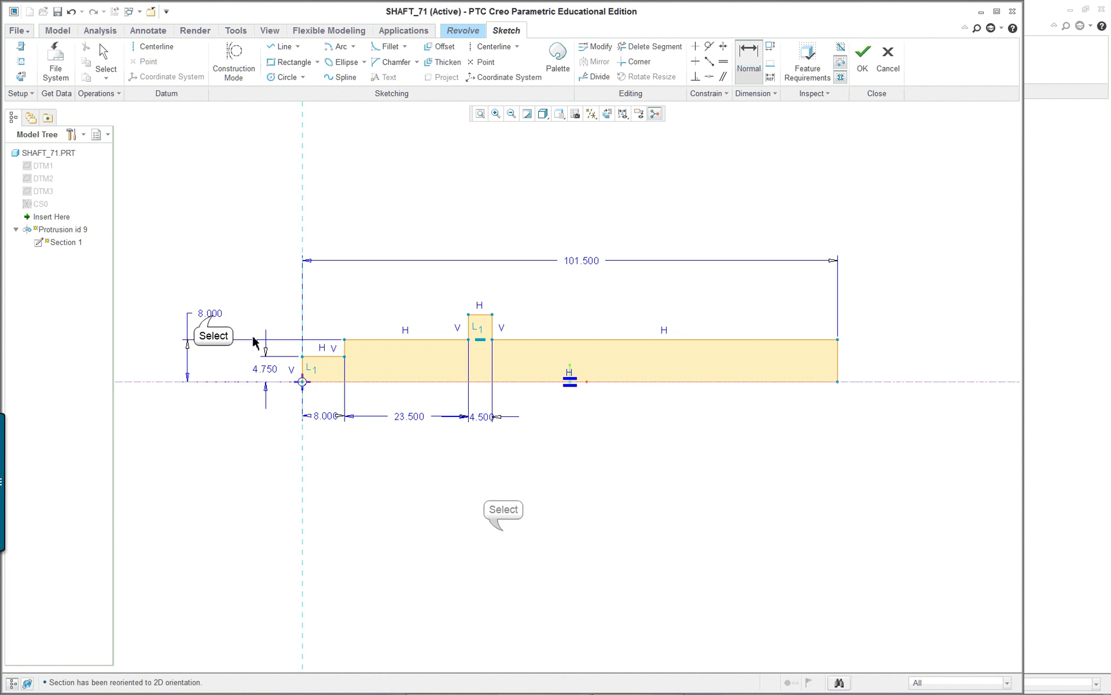
pyautogui.rightClick(492, 508)
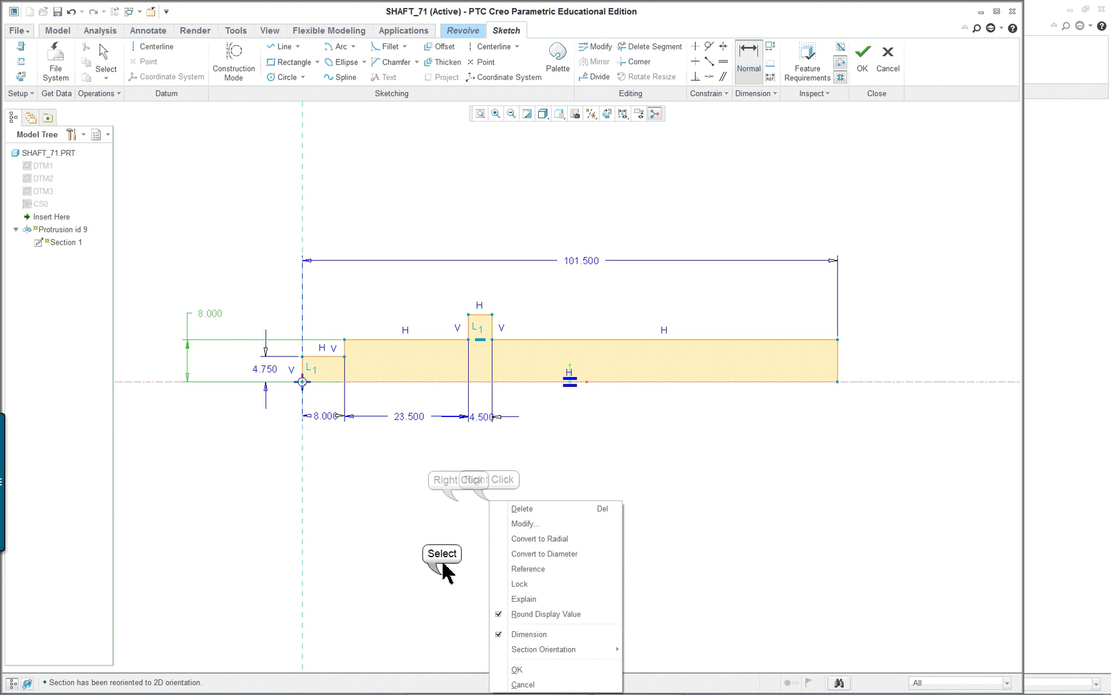
pyautogui.rightClick(453, 508)
pyautogui.click(449, 567)
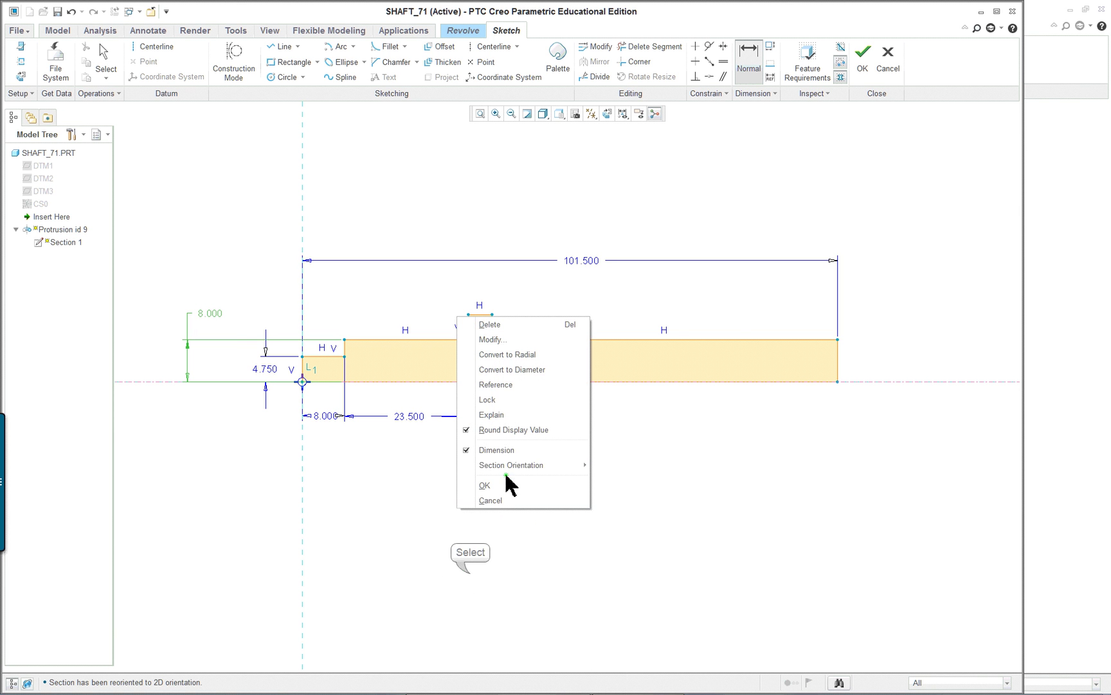
# Step: Dimension the shaft's right-end top edge to the centerline at 8.000
pyautogui.click(891, 385)
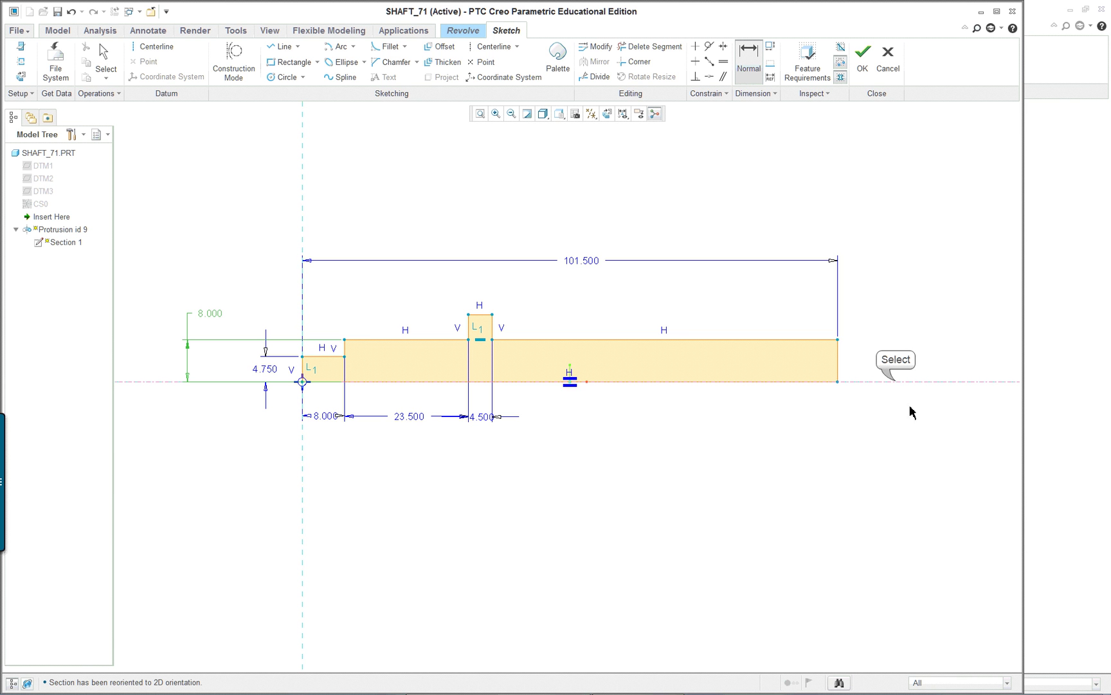
pyautogui.click(805, 340)
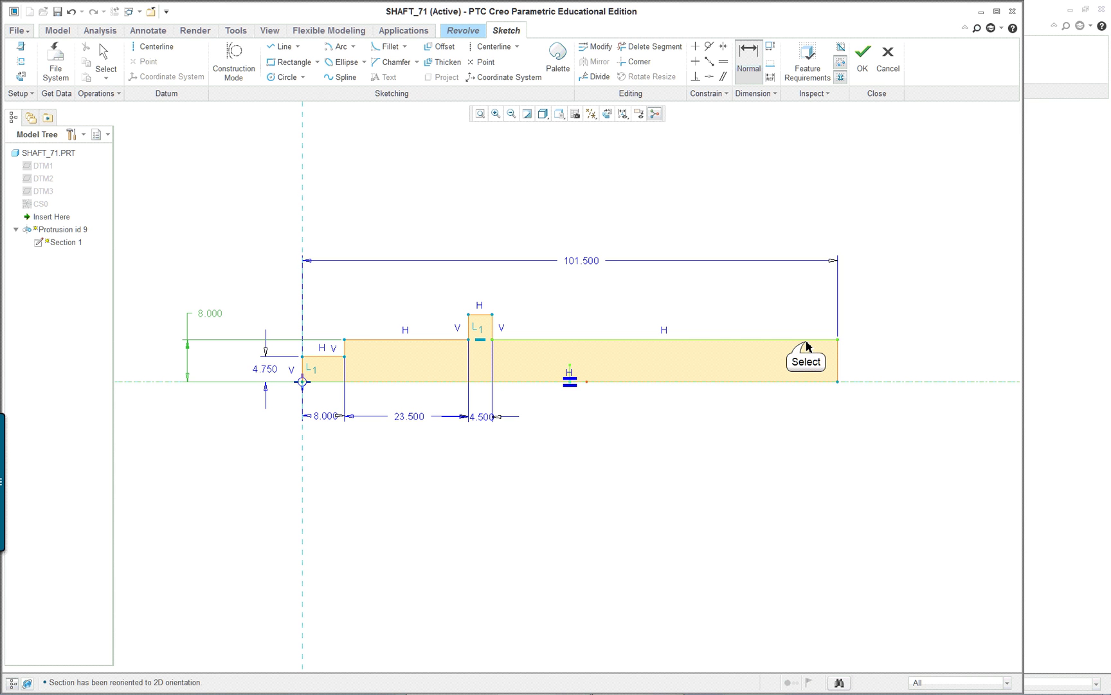
pyautogui.click(873, 382)
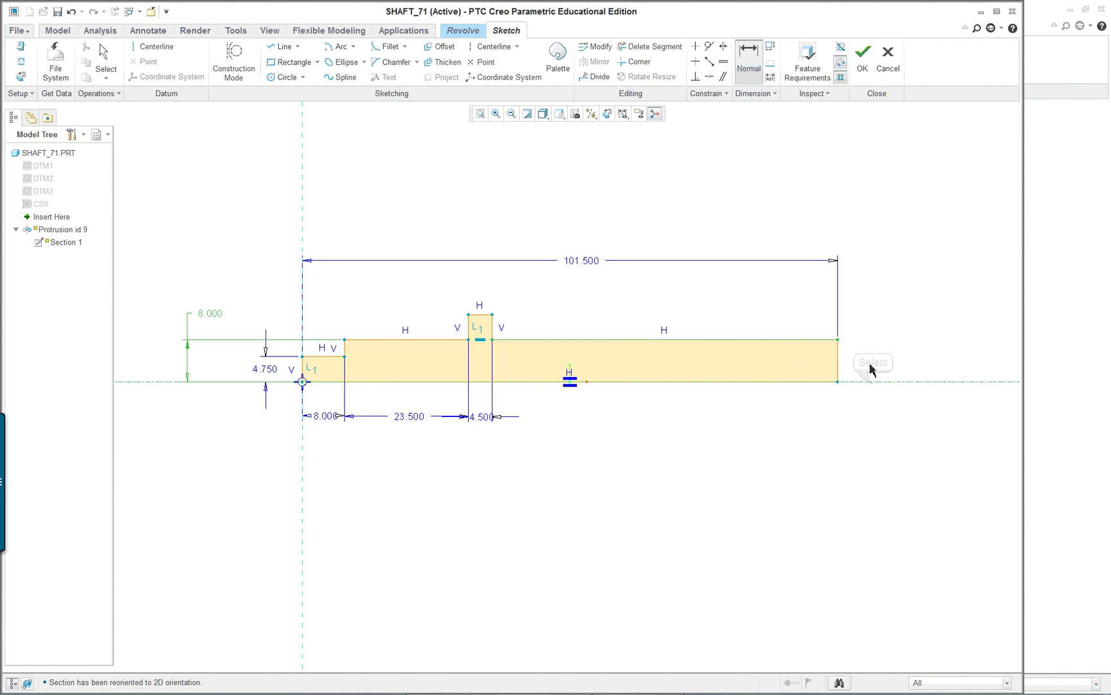
pyautogui.middleClick(870, 368)
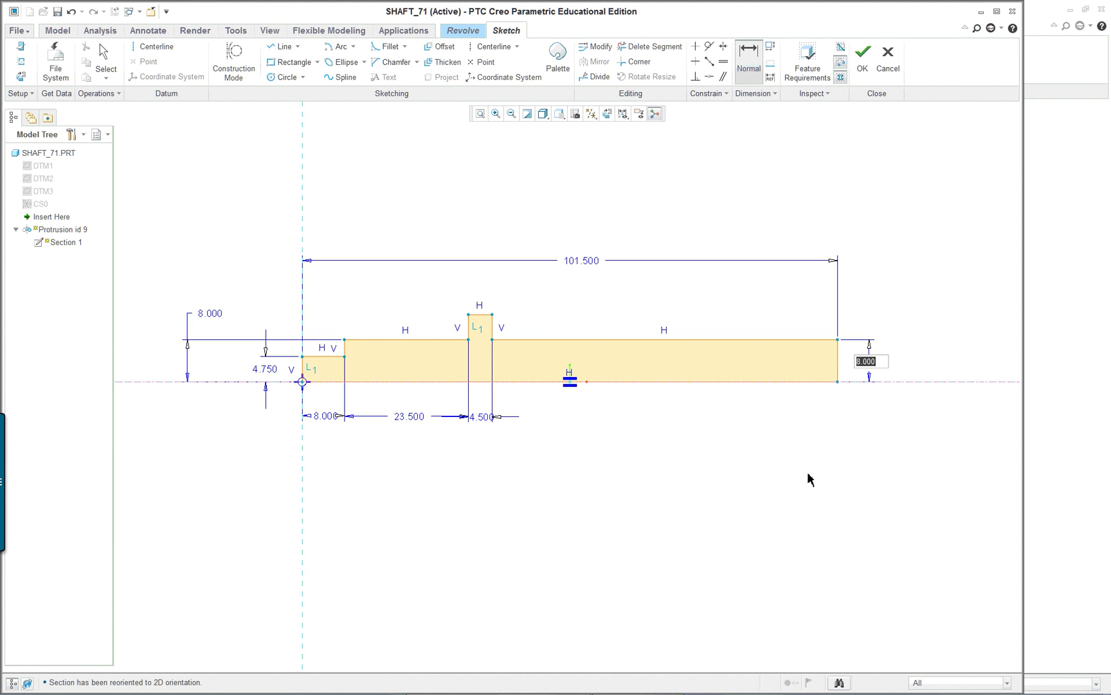
pyautogui.click(896, 437)
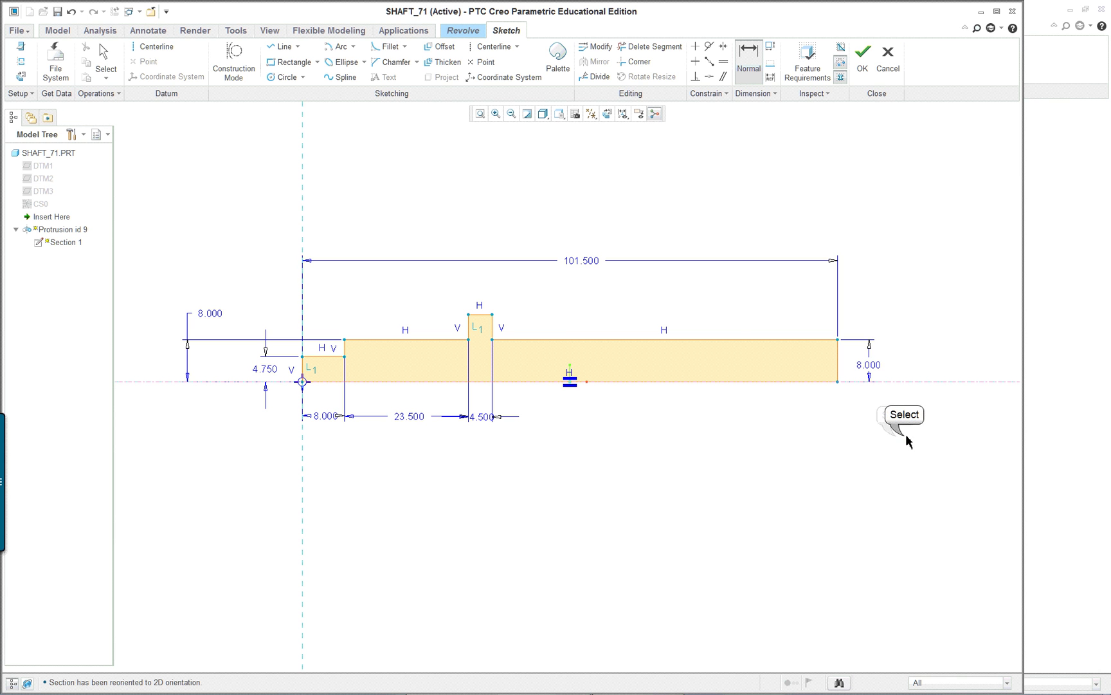
pyautogui.click(248, 415)
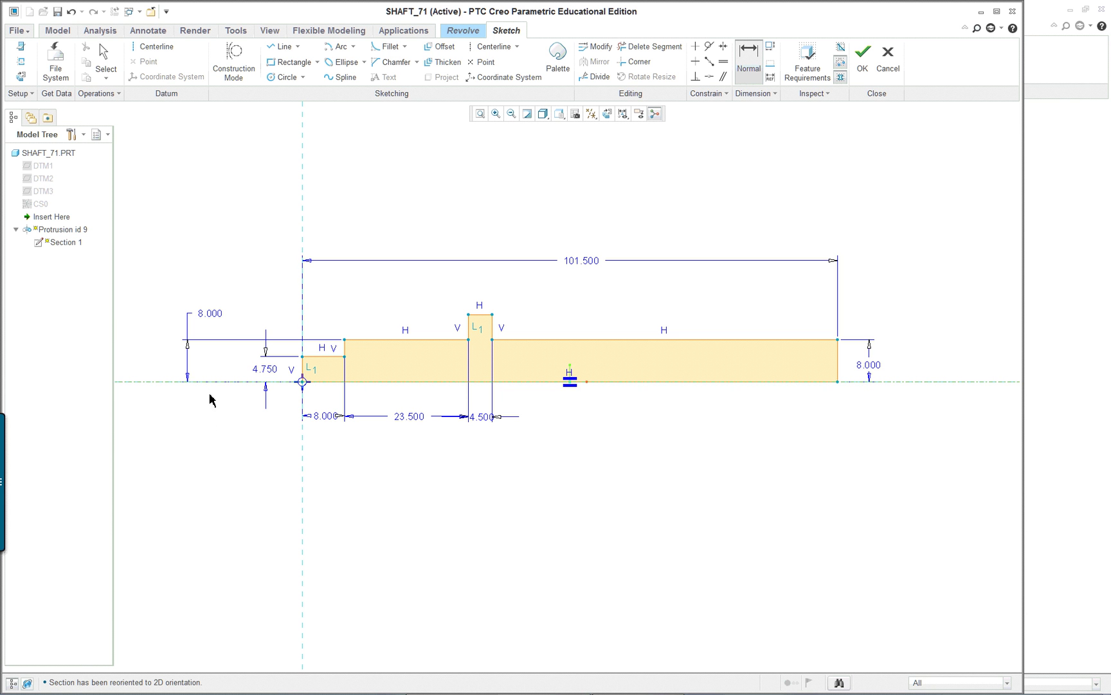
# Step: Undo the 8.000 dimension and designate the horizontal centerline as the axis of revolution
pyautogui.click(71, 13)
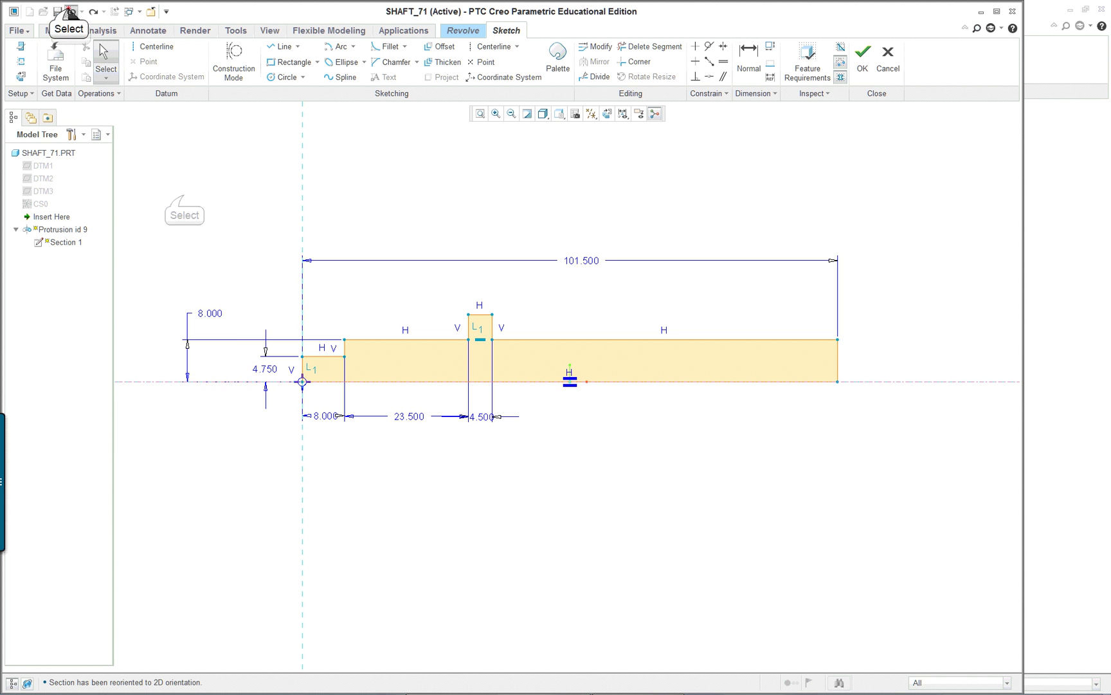
pyautogui.rightClick(185, 200)
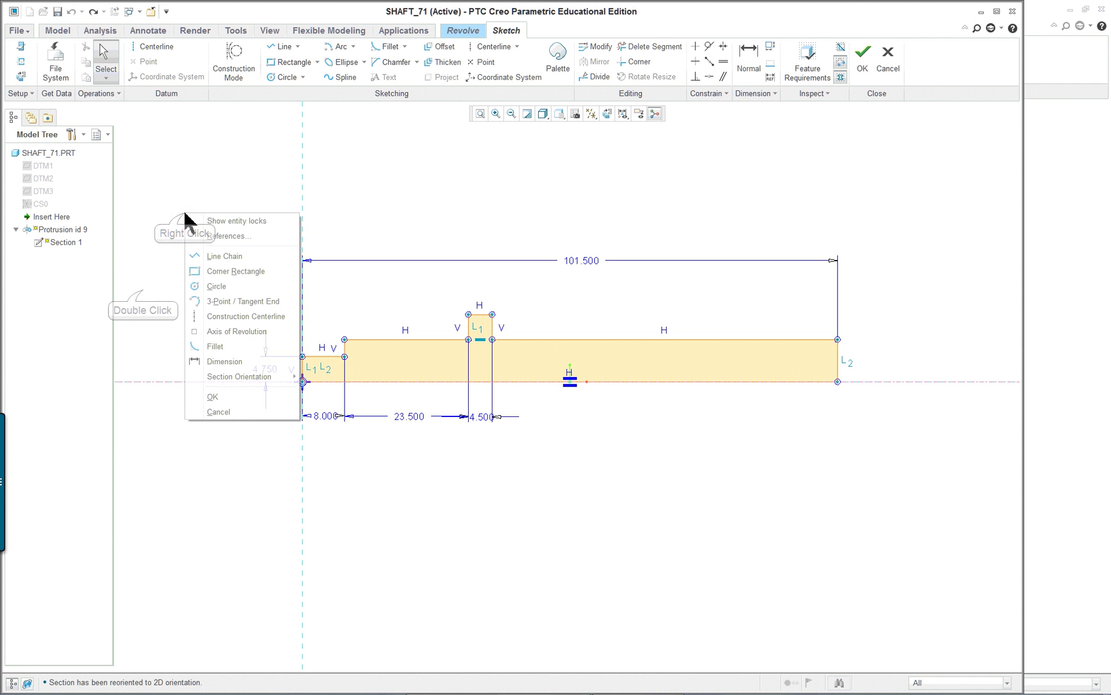
pyautogui.rightClick(161, 263)
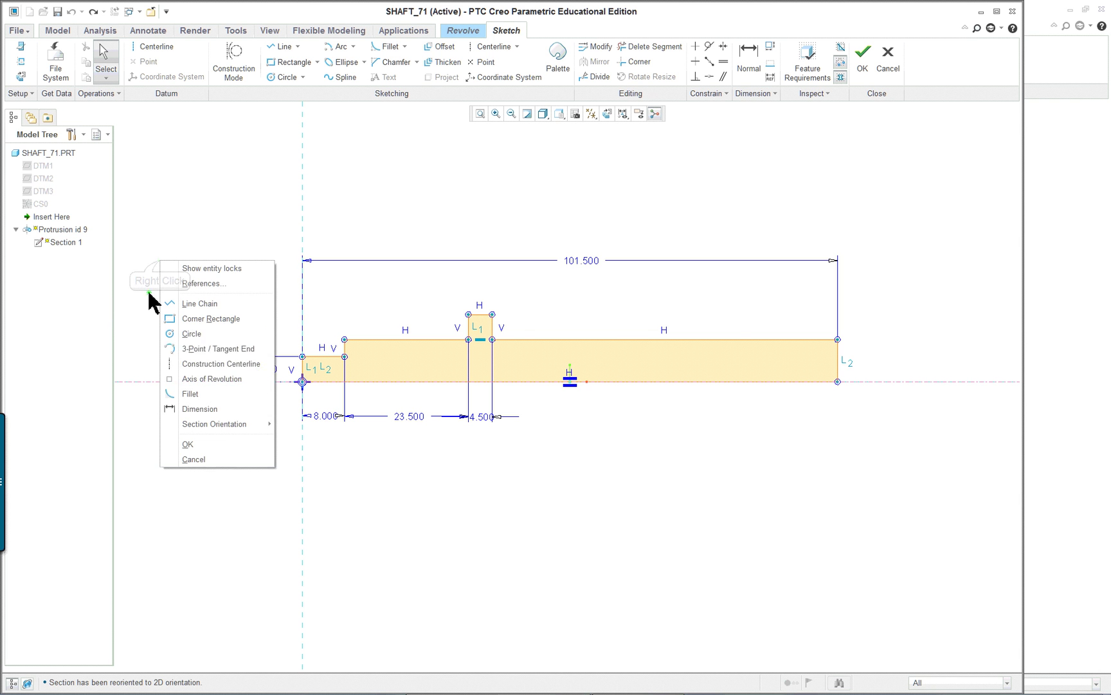
pyautogui.click(230, 471)
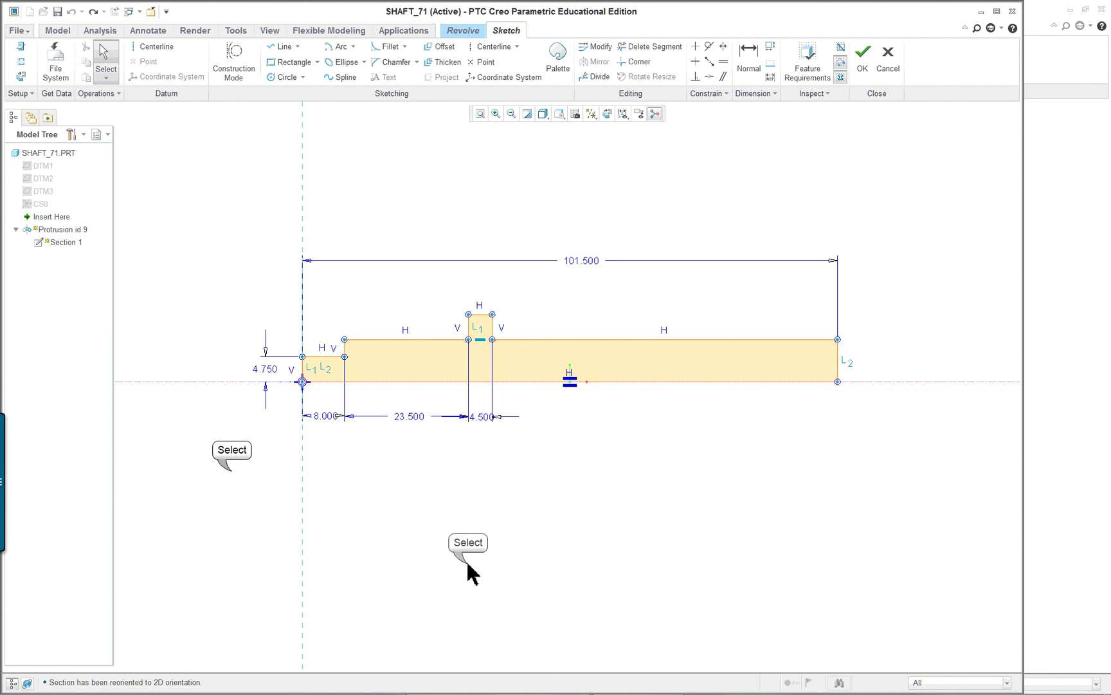
pyautogui.click(219, 381)
pyautogui.rightClick(207, 413)
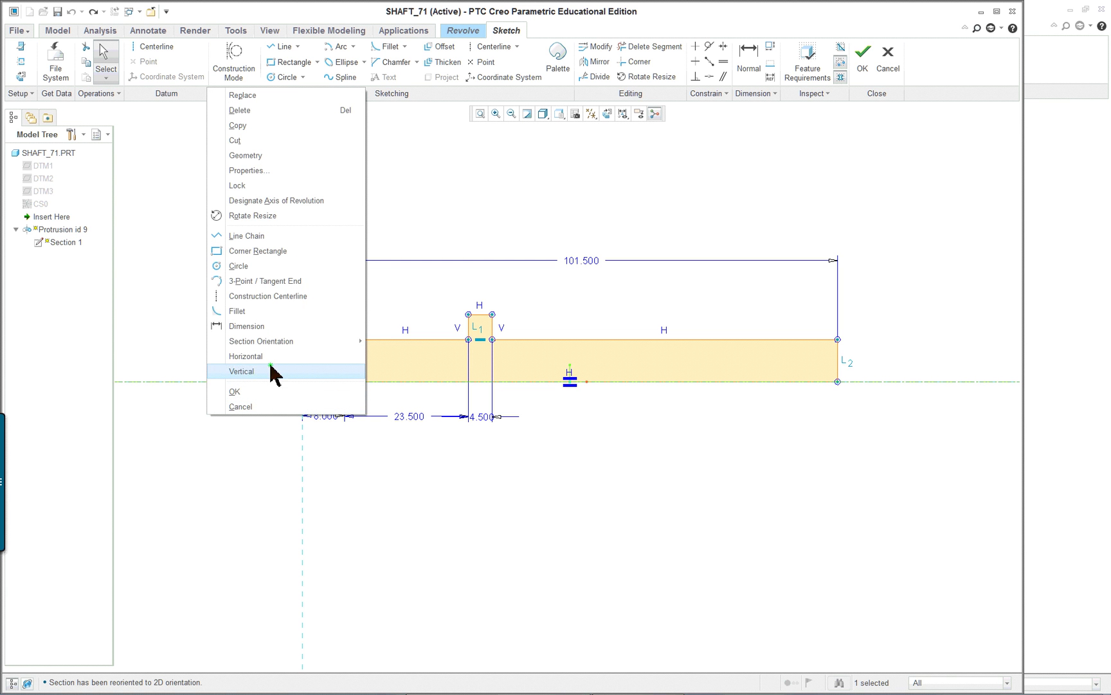
pyautogui.click(287, 201)
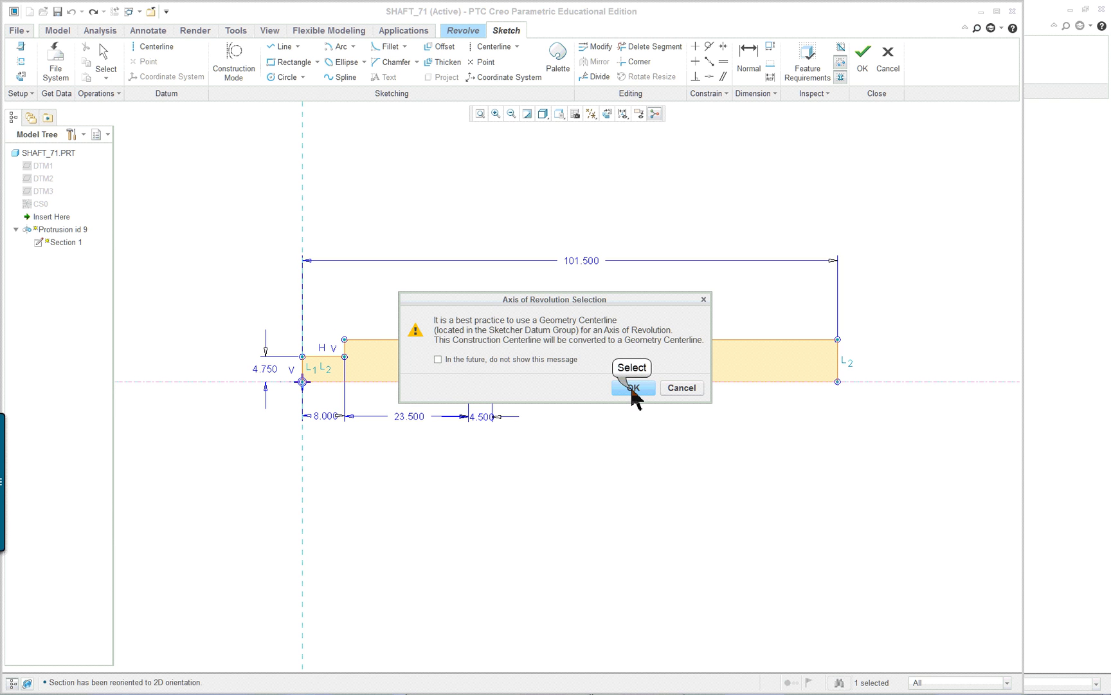
pyautogui.click(632, 388)
# Step: Dimension the first shaft segment to a 9.500 diameter, deleting the conflicting 4.750 dimension
pyautogui.rightClick(419, 510)
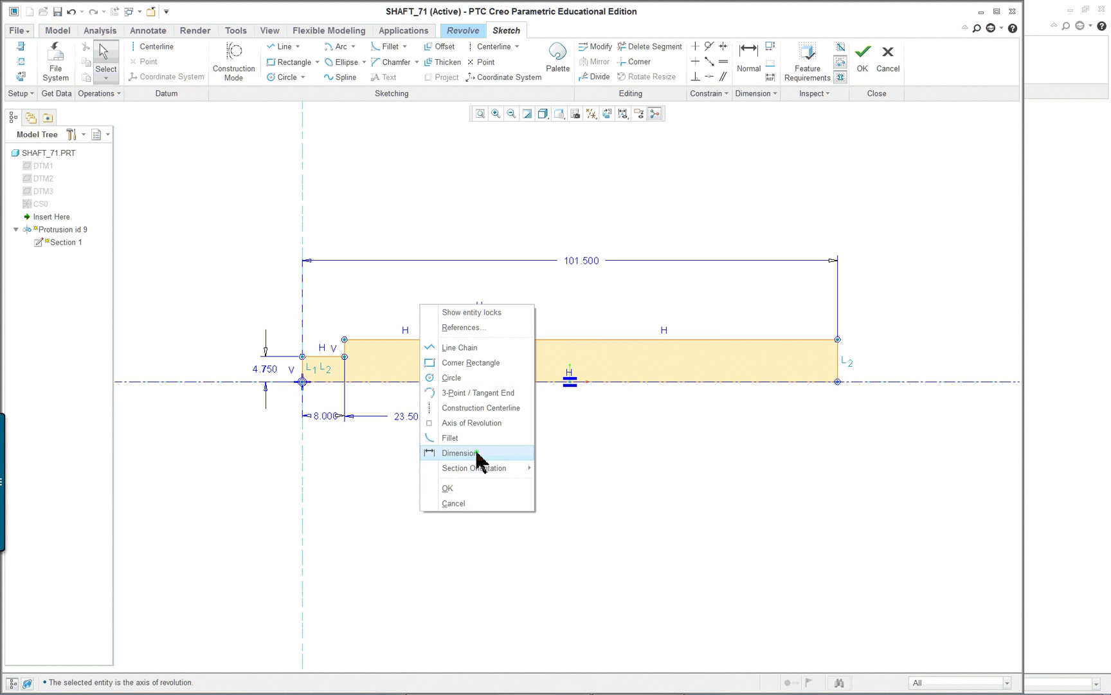
pyautogui.click(477, 453)
pyautogui.click(207, 382)
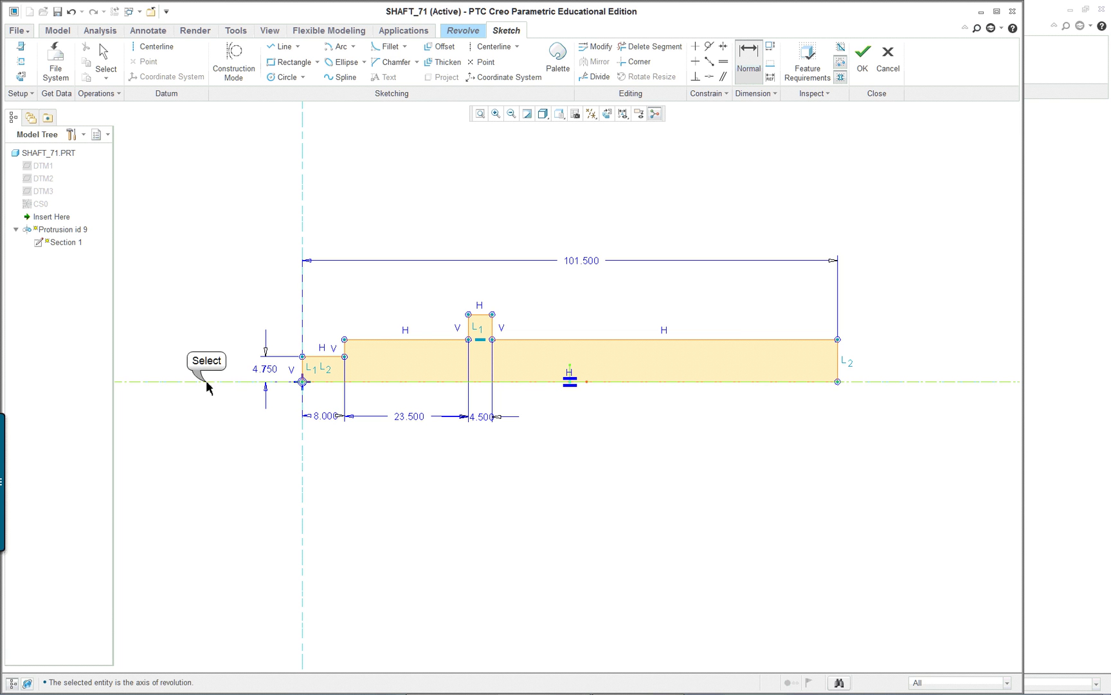
pyautogui.click(325, 358)
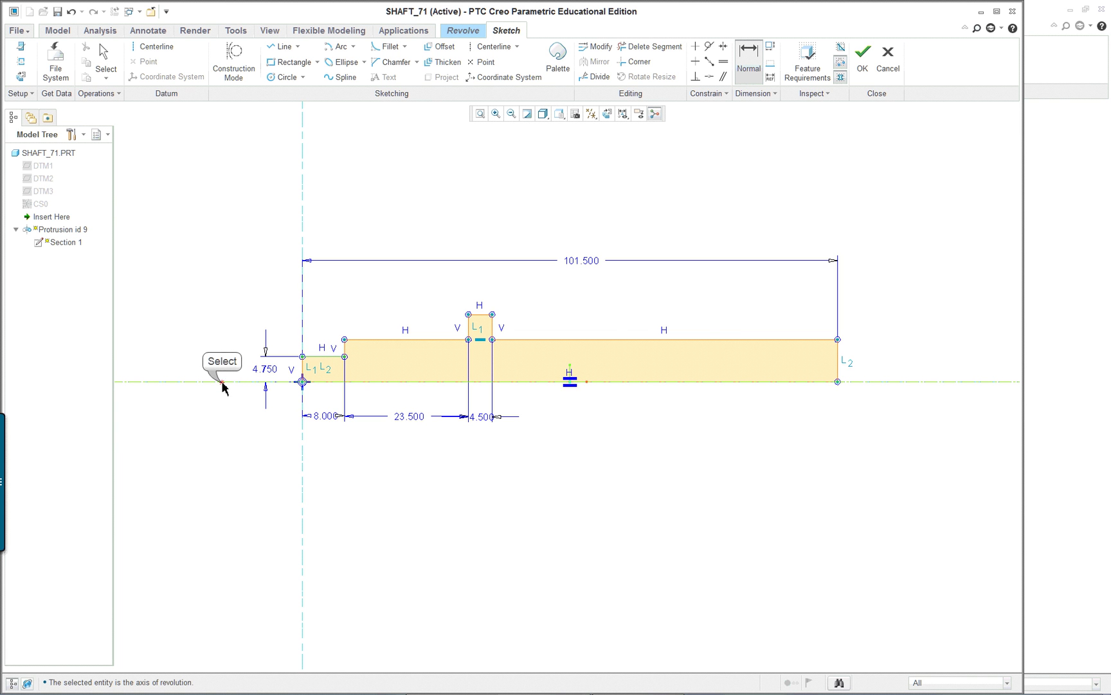
pyautogui.middleClick(177, 326)
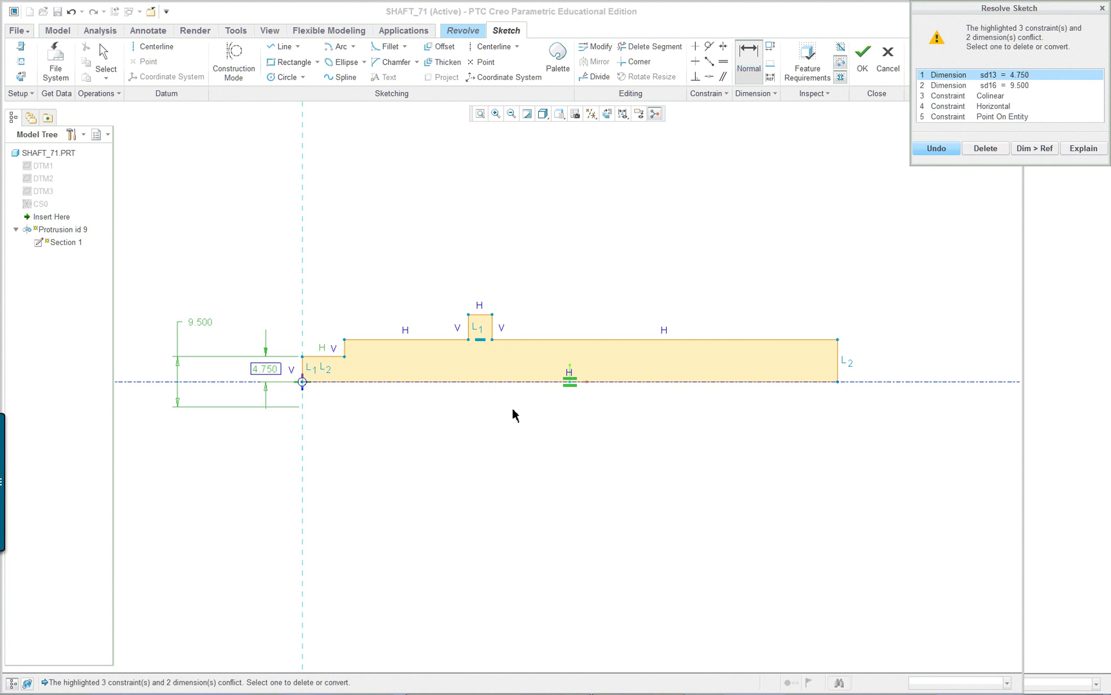
pyautogui.click(984, 149)
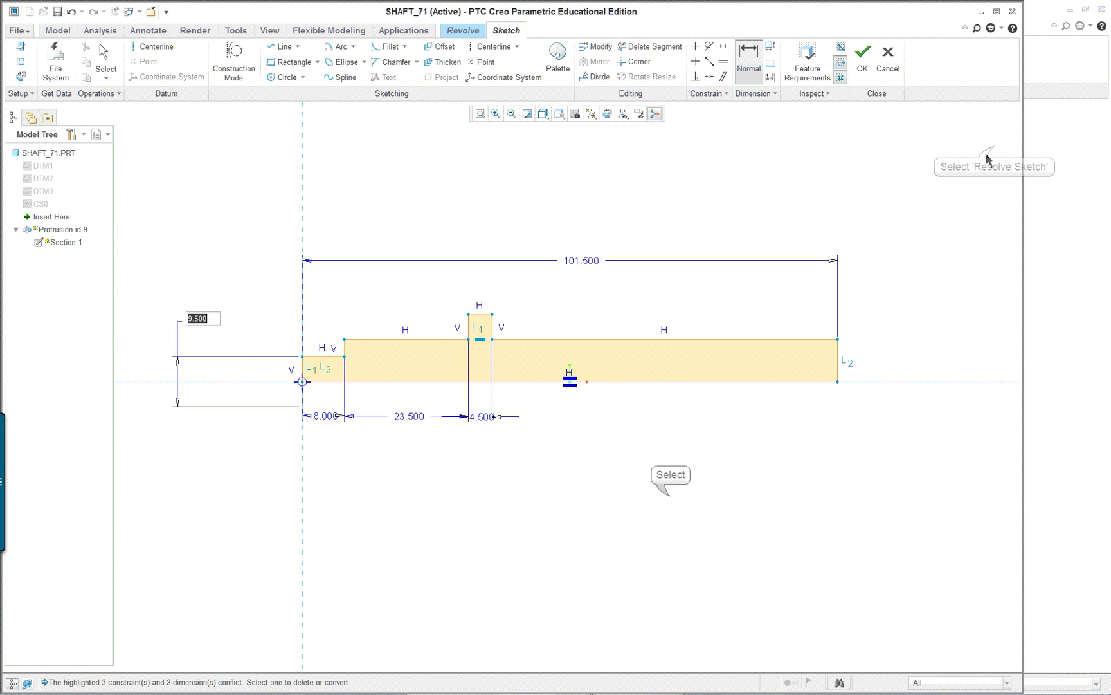
# Step: Add the 16.000 long-section and 25.500 collar diameter dimensions
pyautogui.rightClick(674, 489)
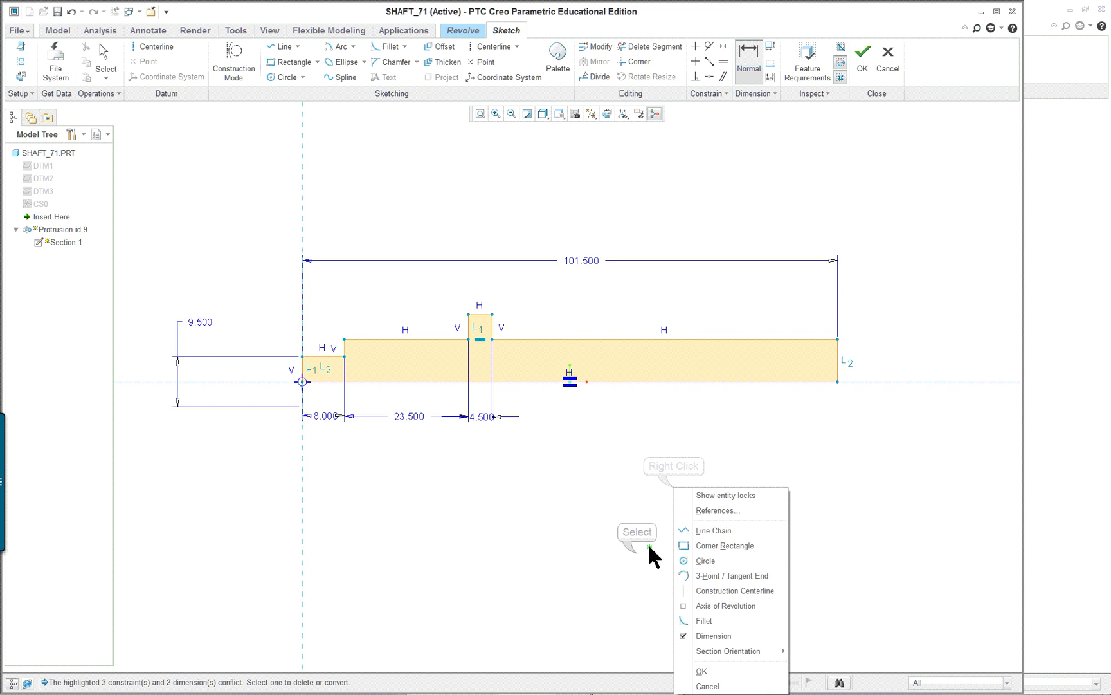
pyautogui.click(838, 384)
pyautogui.click(798, 341)
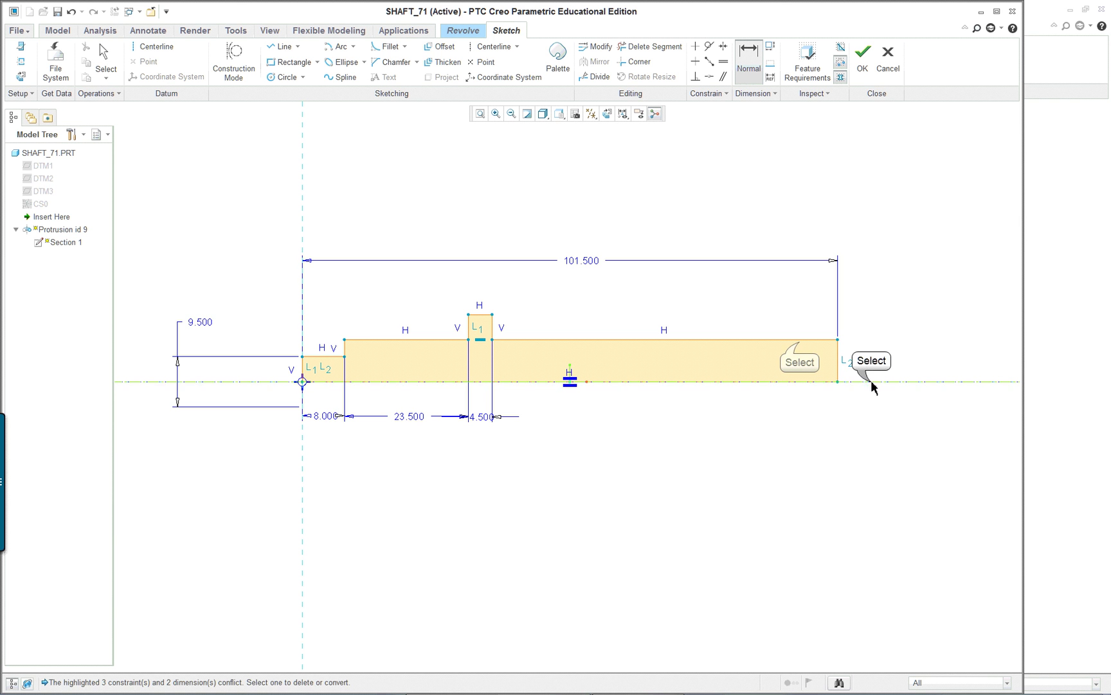
pyautogui.click(875, 382)
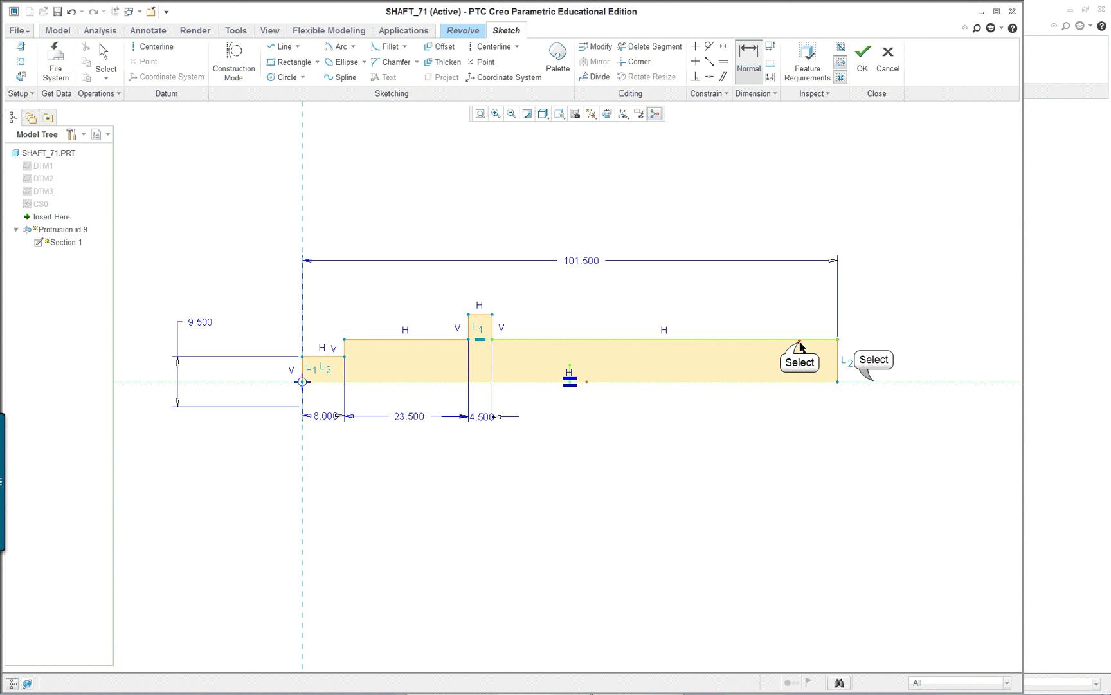
pyautogui.middleClick(891, 360)
pyautogui.click(848, 382)
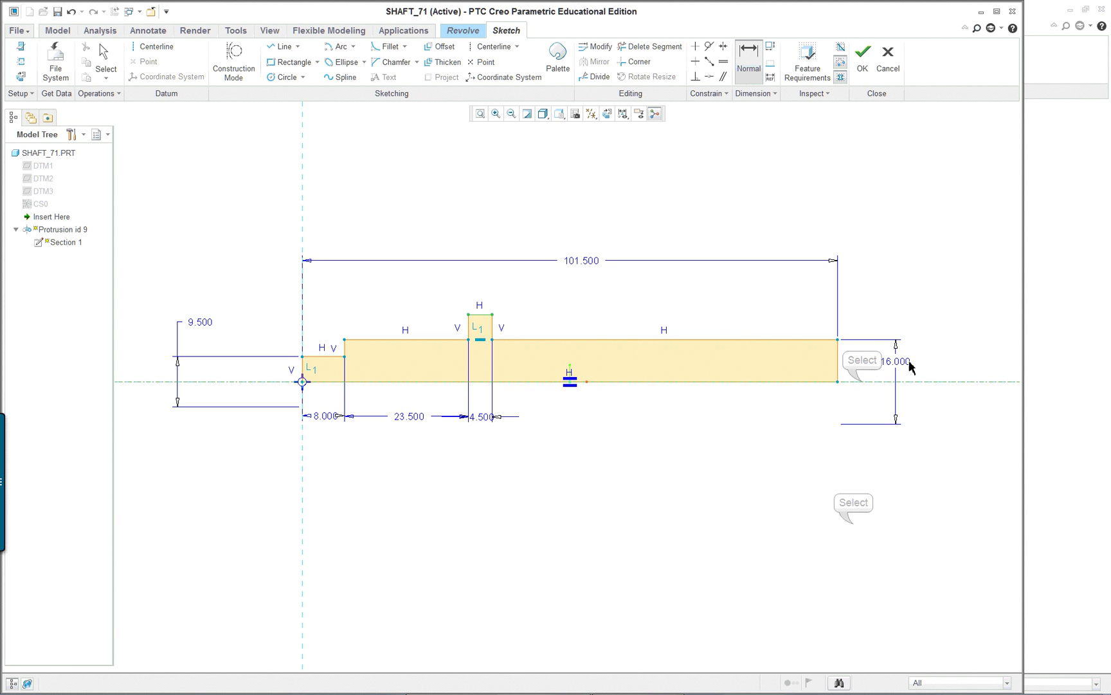
pyautogui.middleClick(935, 364)
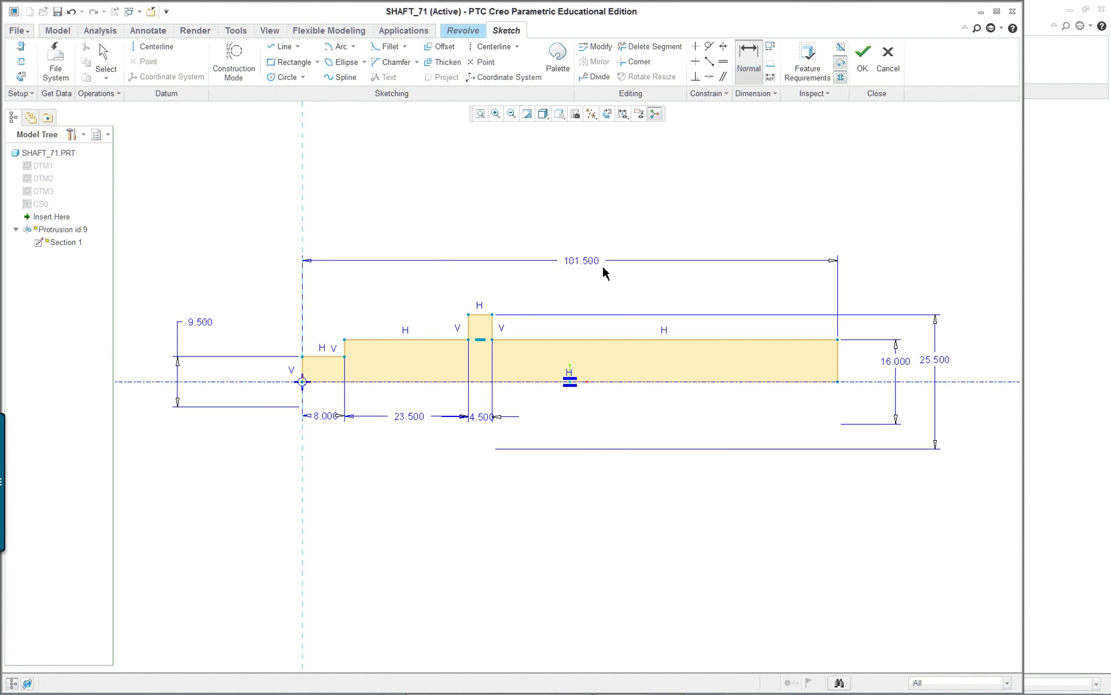
# Step: Return the sketch to a flat 2D view and finish it to preview the revolve
pyautogui.moveTo(603, 367); pyautogui.dragTo(568, 379, button='middle')
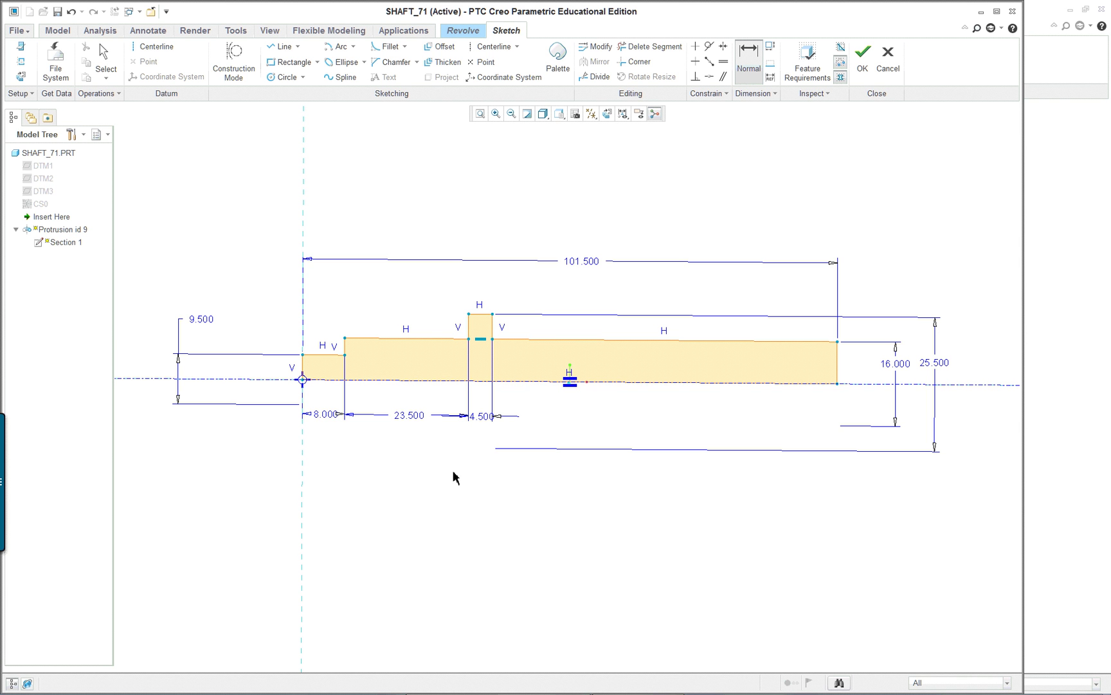
pyautogui.click(608, 116)
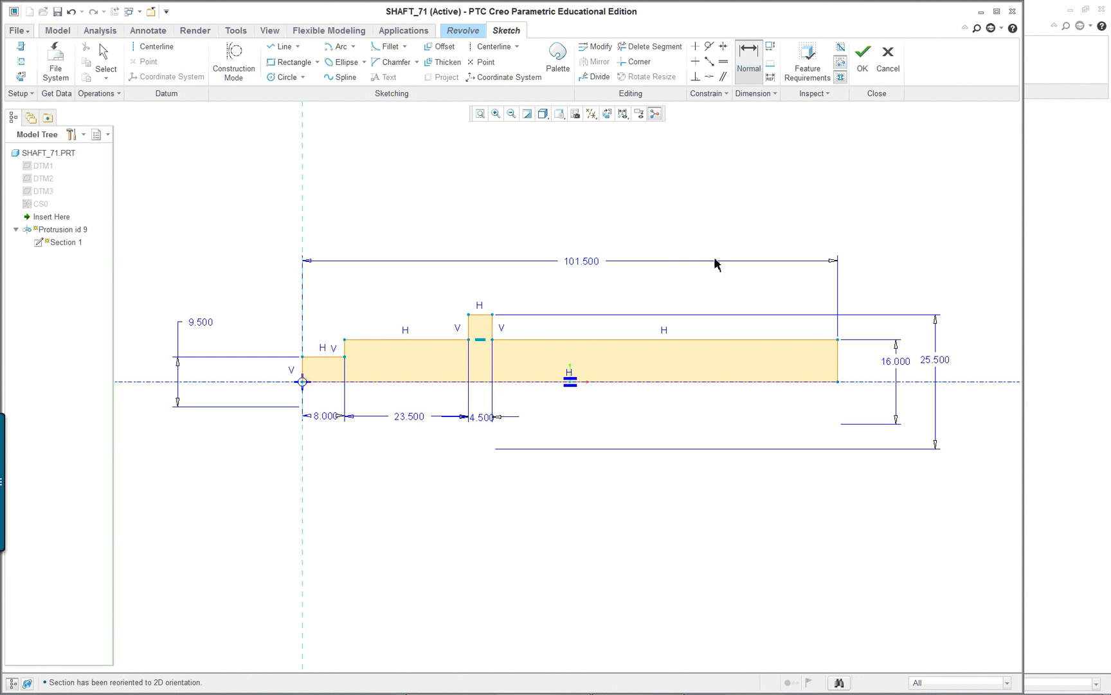
pyautogui.click(864, 52)
# Step: Complete the Revolve feature and close SHAFT_71 to return to ASM_VALVE
pyautogui.middleClick(669, 273)
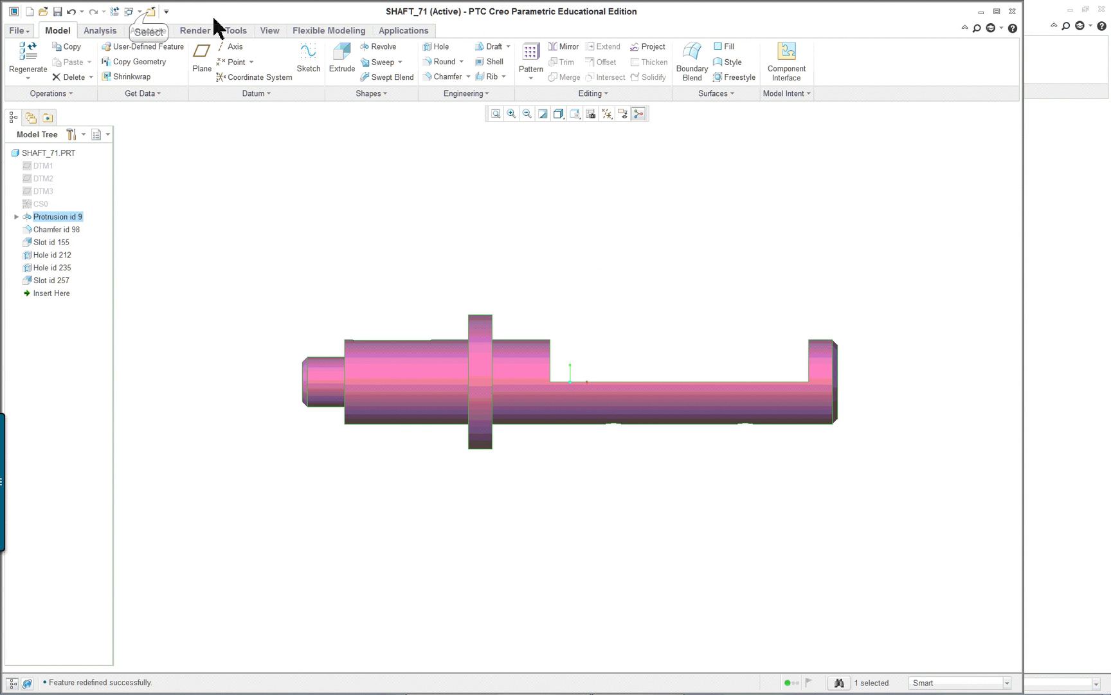
pyautogui.click(150, 12)
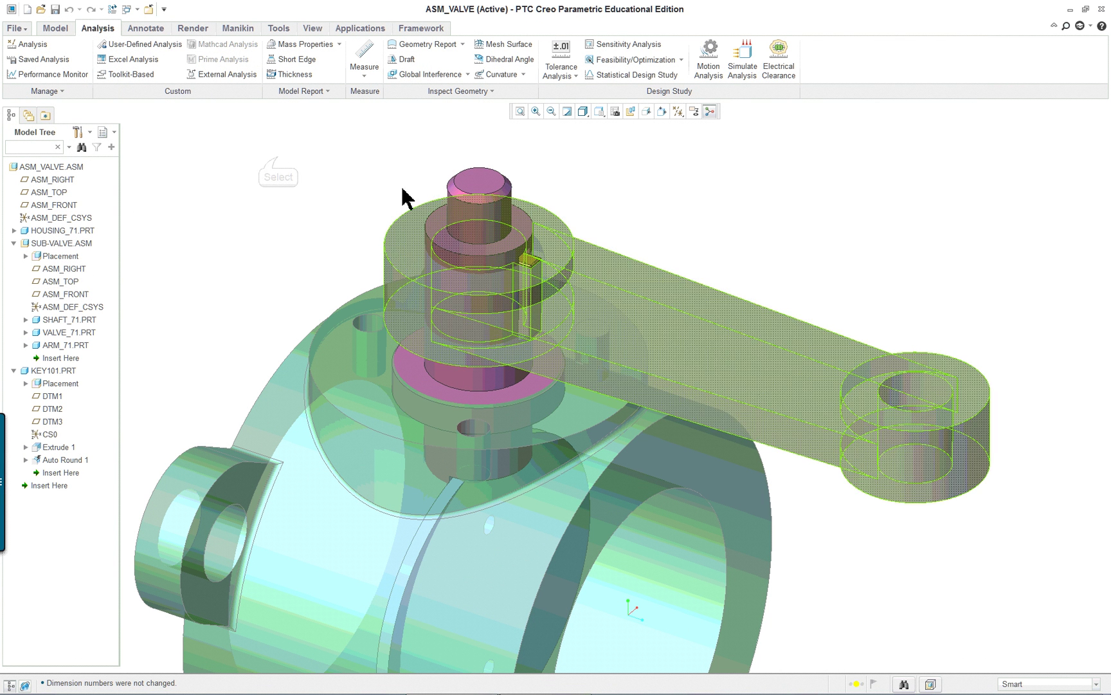
# Step: Measure the diameters of the shaft and the arm hole around it
pyautogui.click(364, 64)
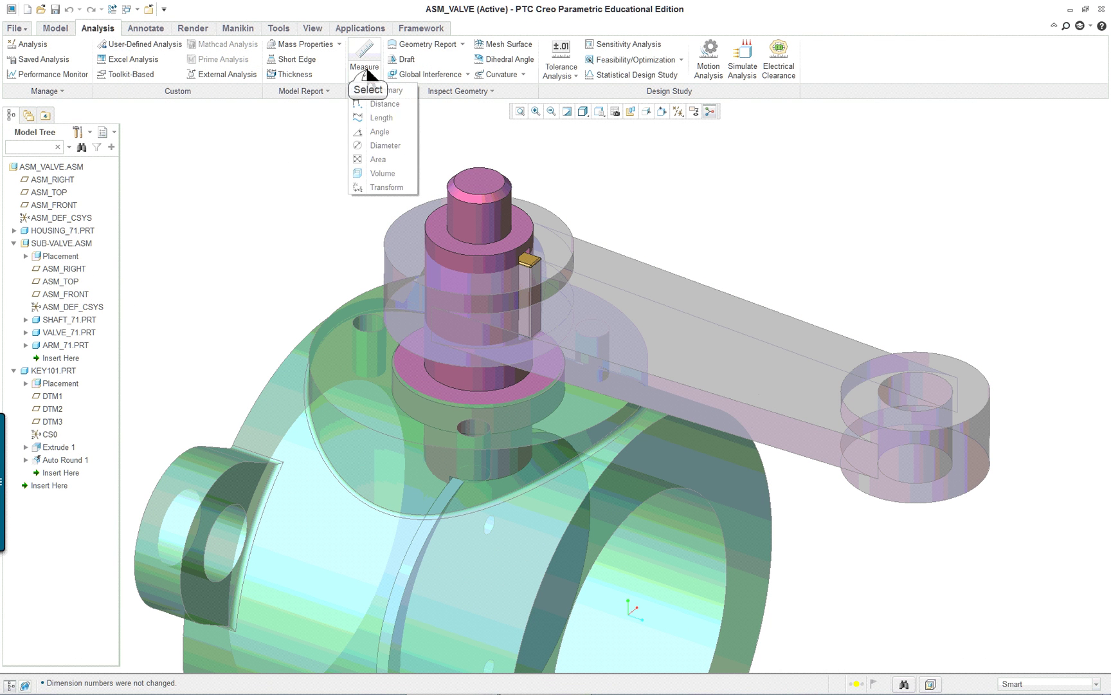
pyautogui.click(386, 145)
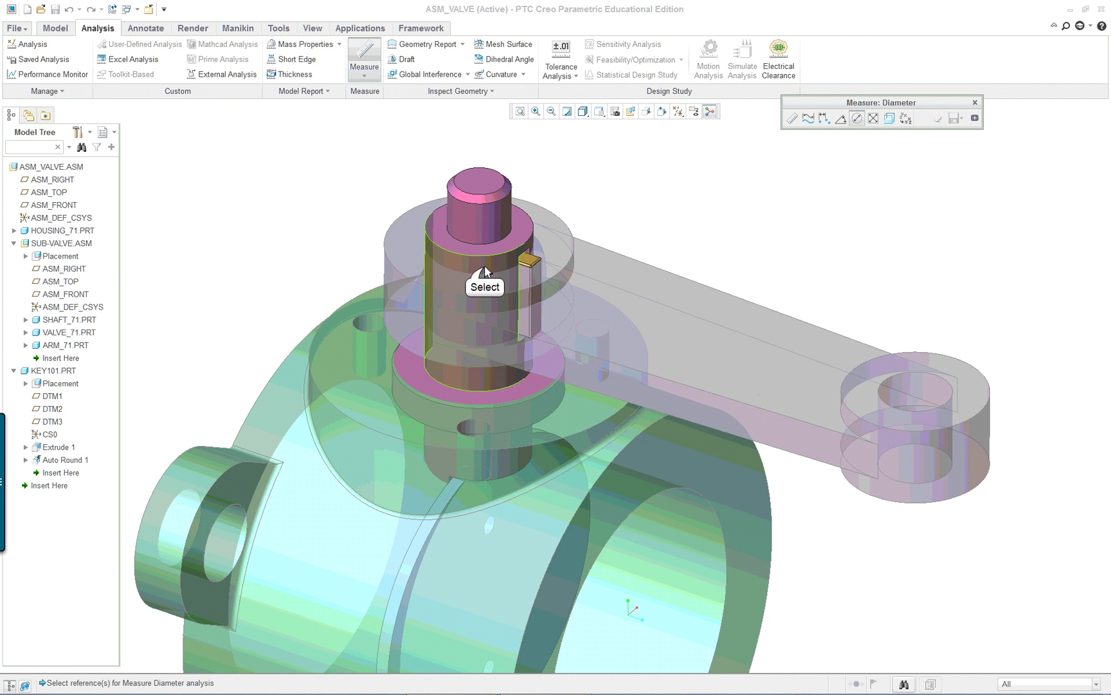
pyautogui.click(485, 266)
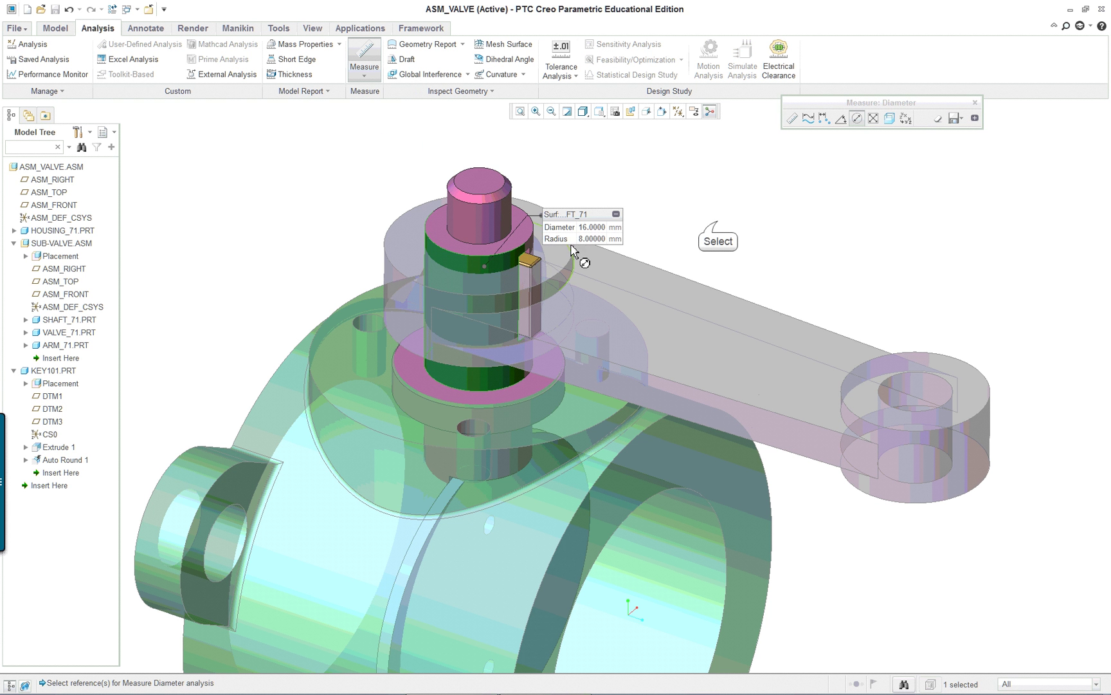
pyautogui.rightClick(497, 288)
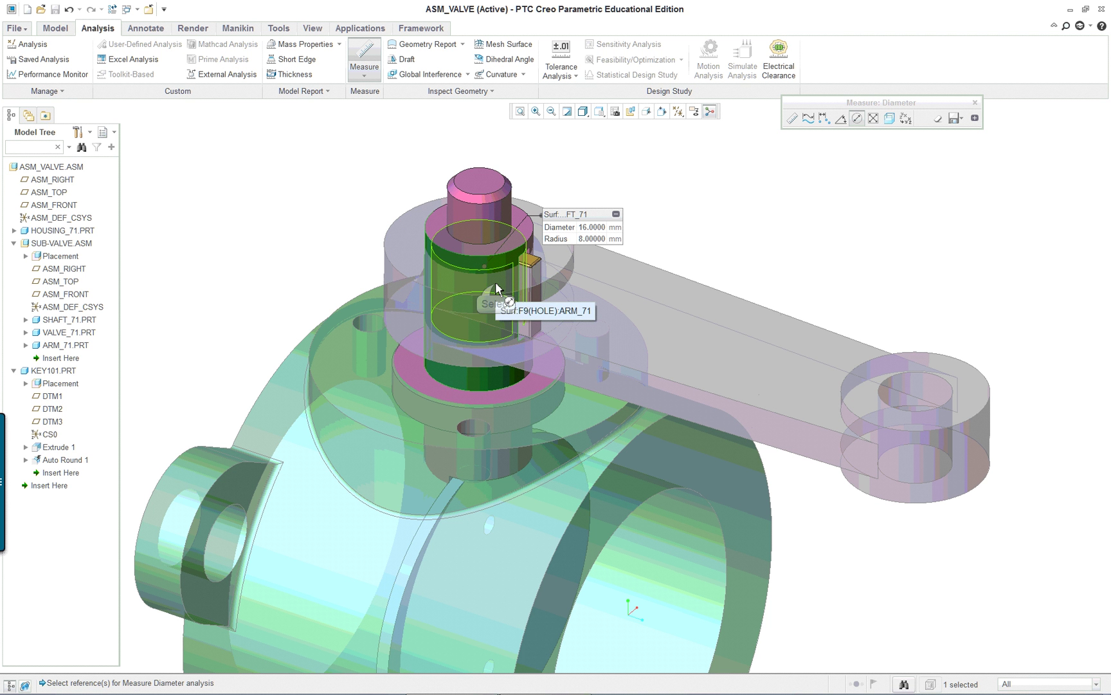
pyautogui.click(496, 287)
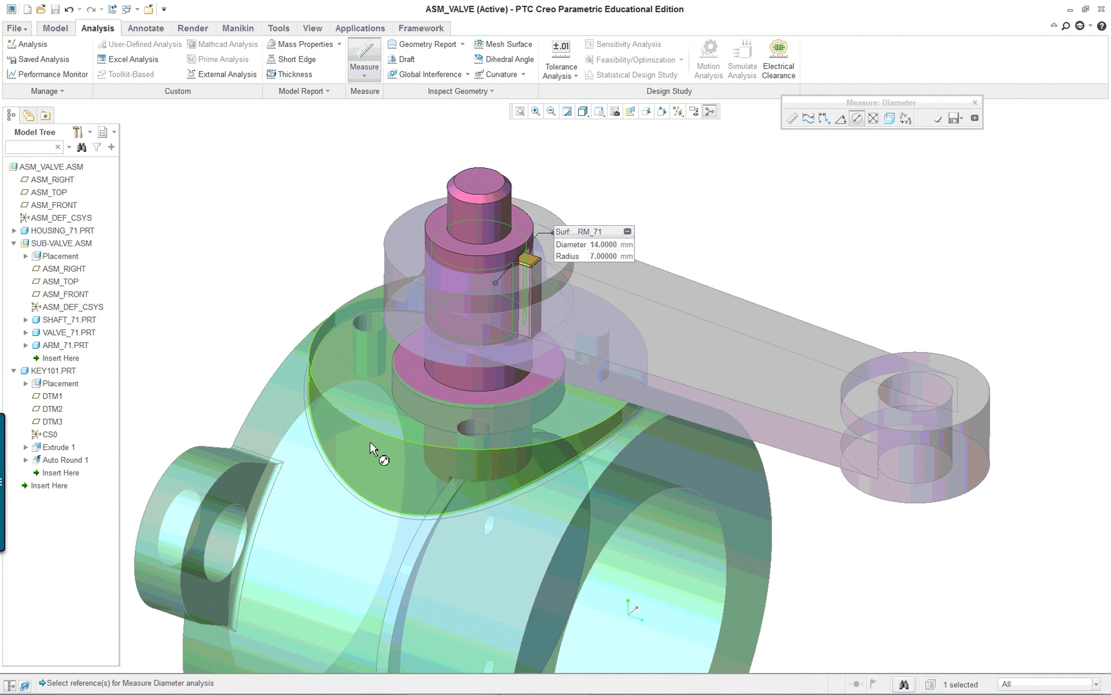
# Step: Measure the 25.5 mm shaft collar and the 25.0 mm surrounding bore, then close the measurement
pyautogui.click(513, 424)
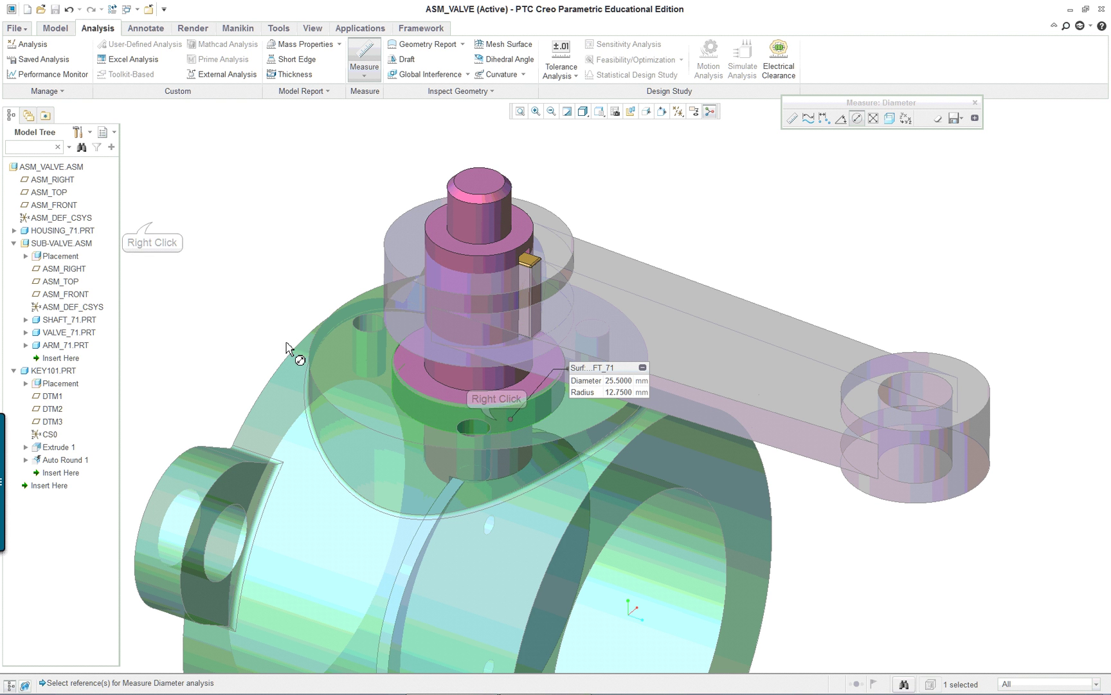
pyautogui.rightClick(496, 418)
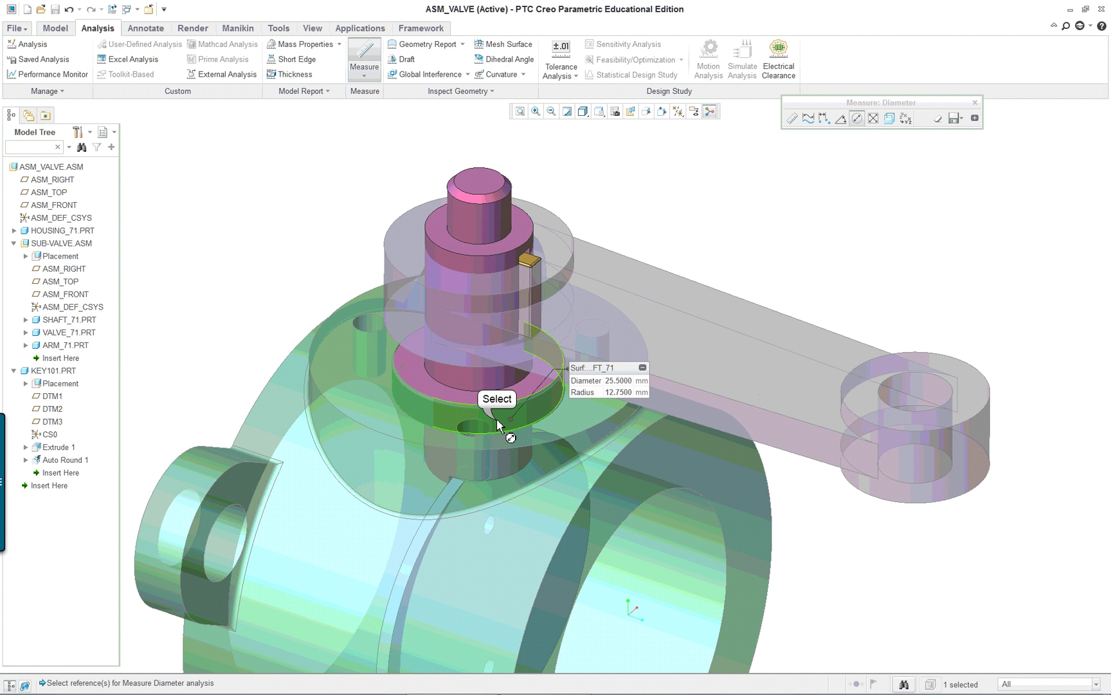
pyautogui.click(497, 417)
pyautogui.click(735, 171)
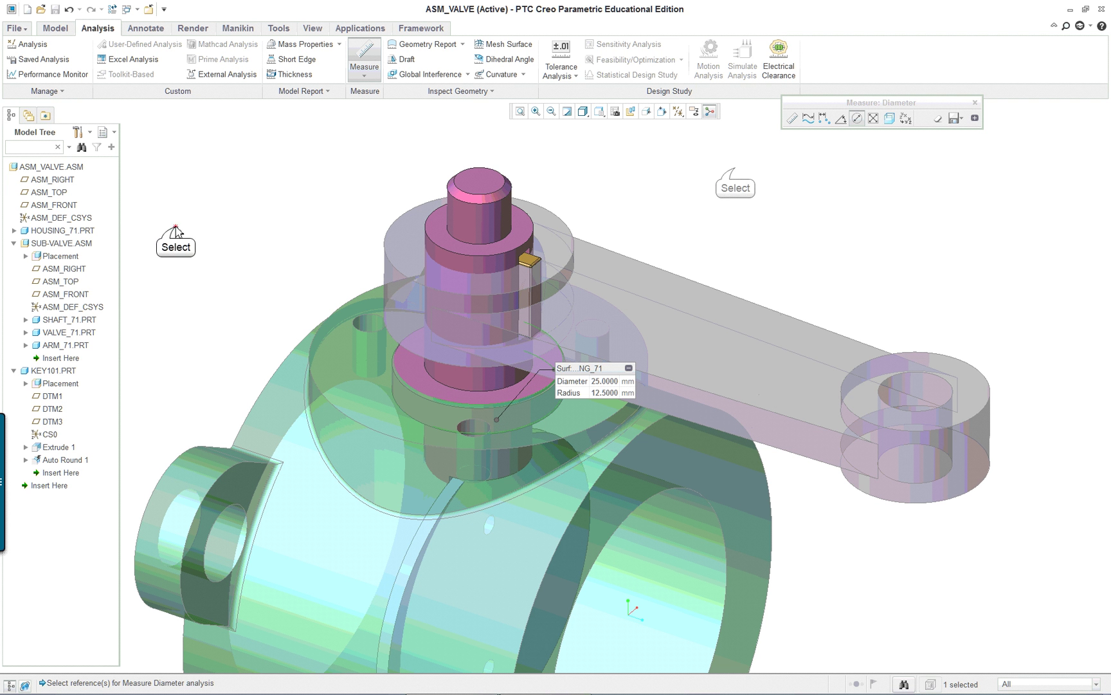
pyautogui.middleClick(736, 170)
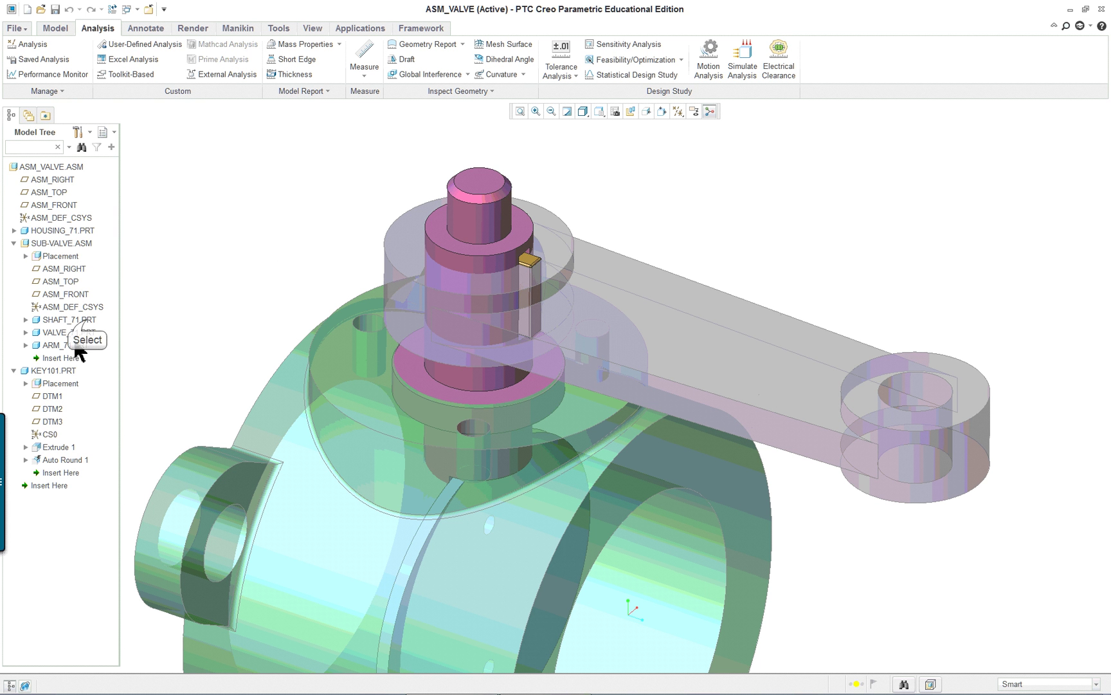
# Step: Activate SHAFT_71.PRT and display the shaft's dimensions
pyautogui.rightClick(71, 319)
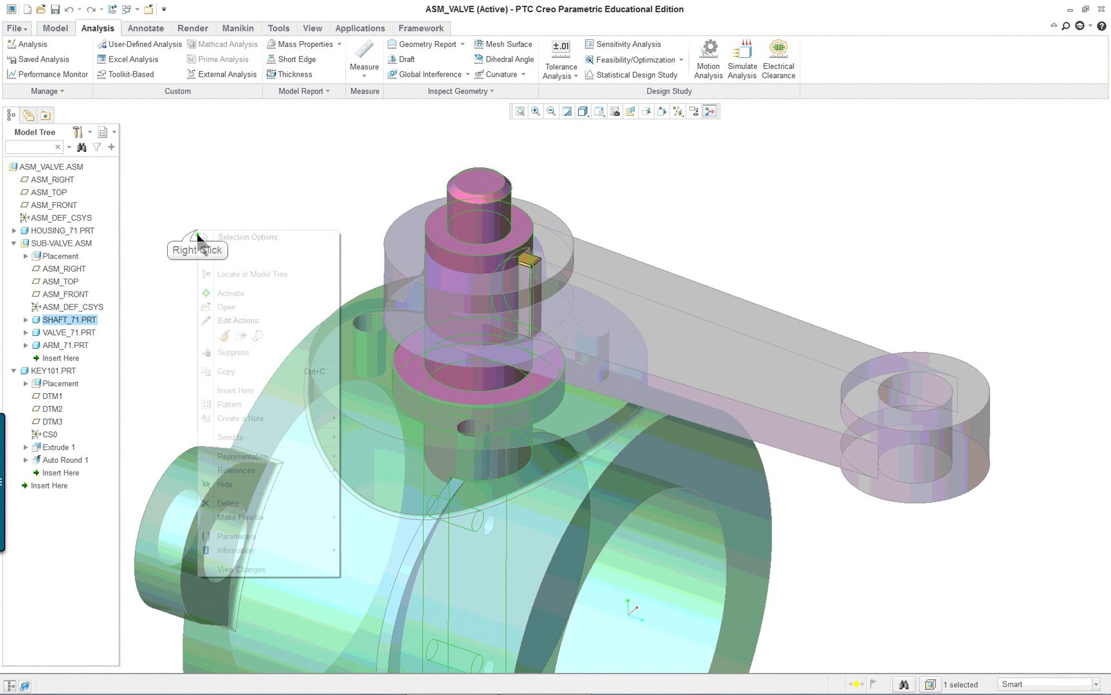
pyautogui.click(232, 295)
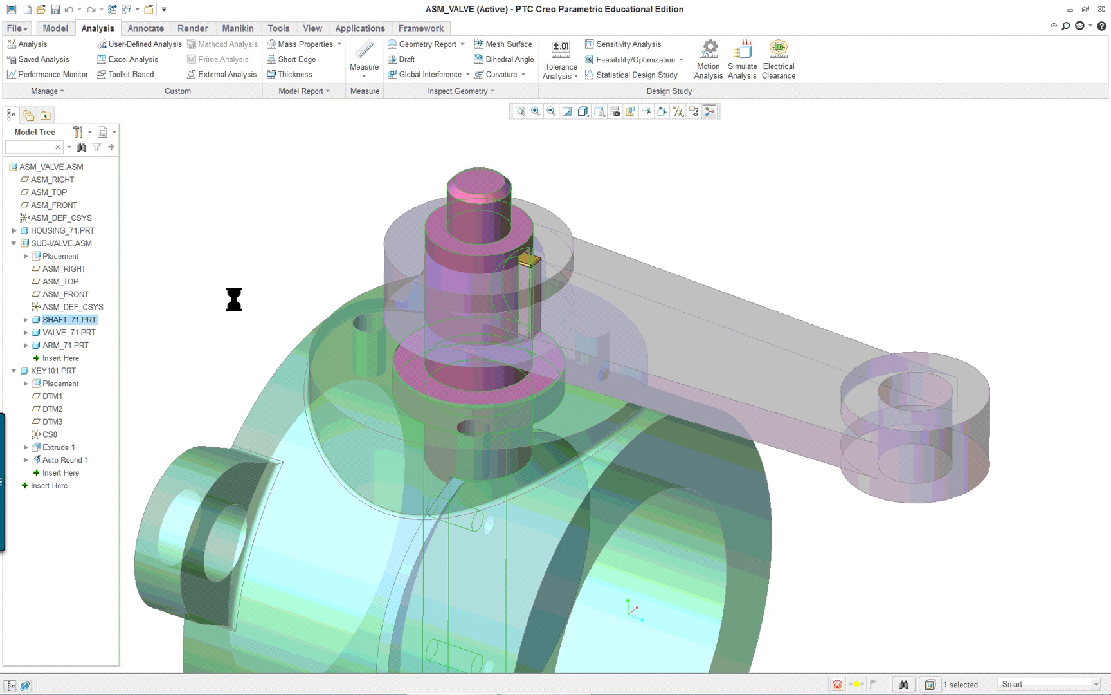
pyautogui.doubleClick(470, 277)
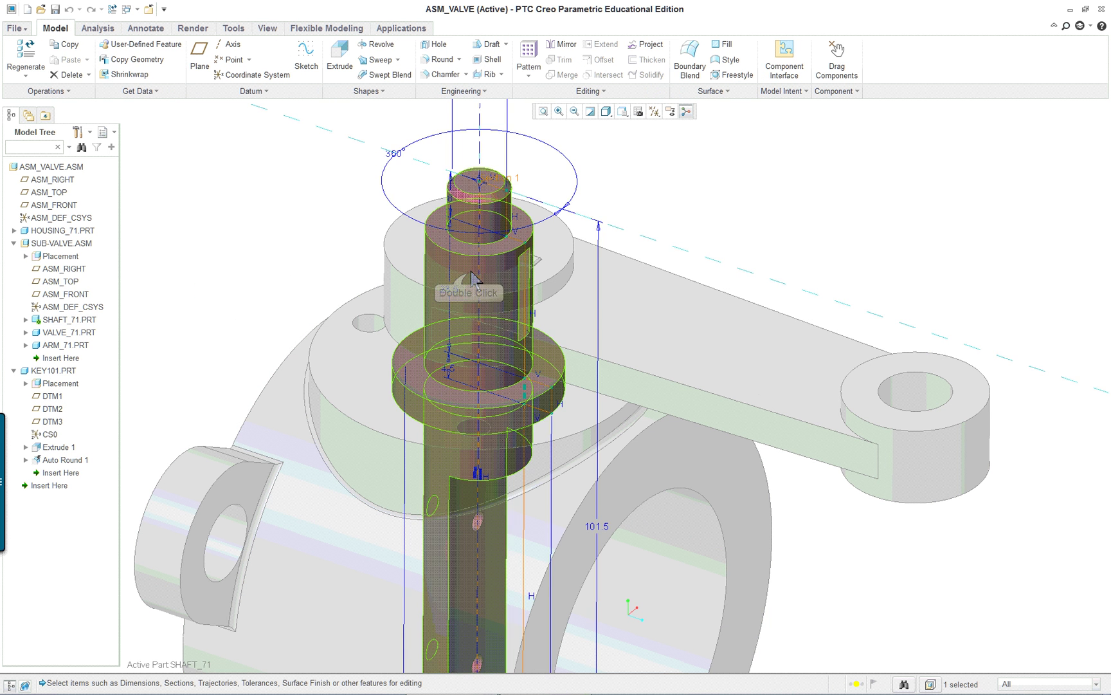
pyautogui.scroll(-5, 552, 256)
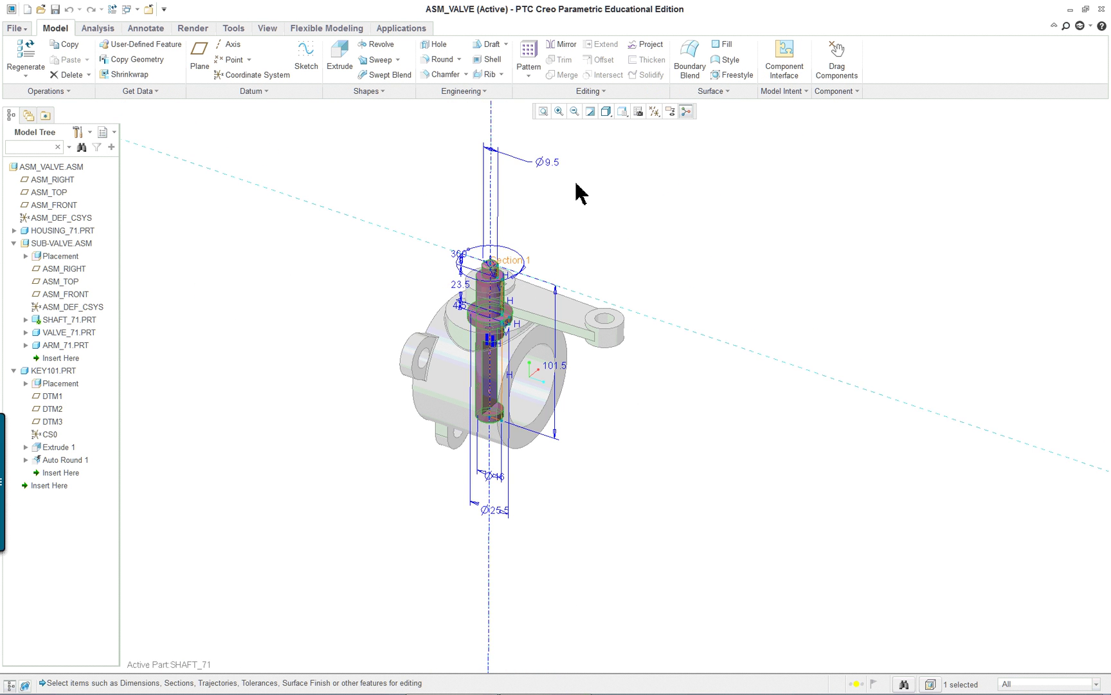
pyautogui.scroll(3, 524, 146)
pyautogui.scroll(-3, 461, 585)
pyautogui.scroll(3, 444, 643)
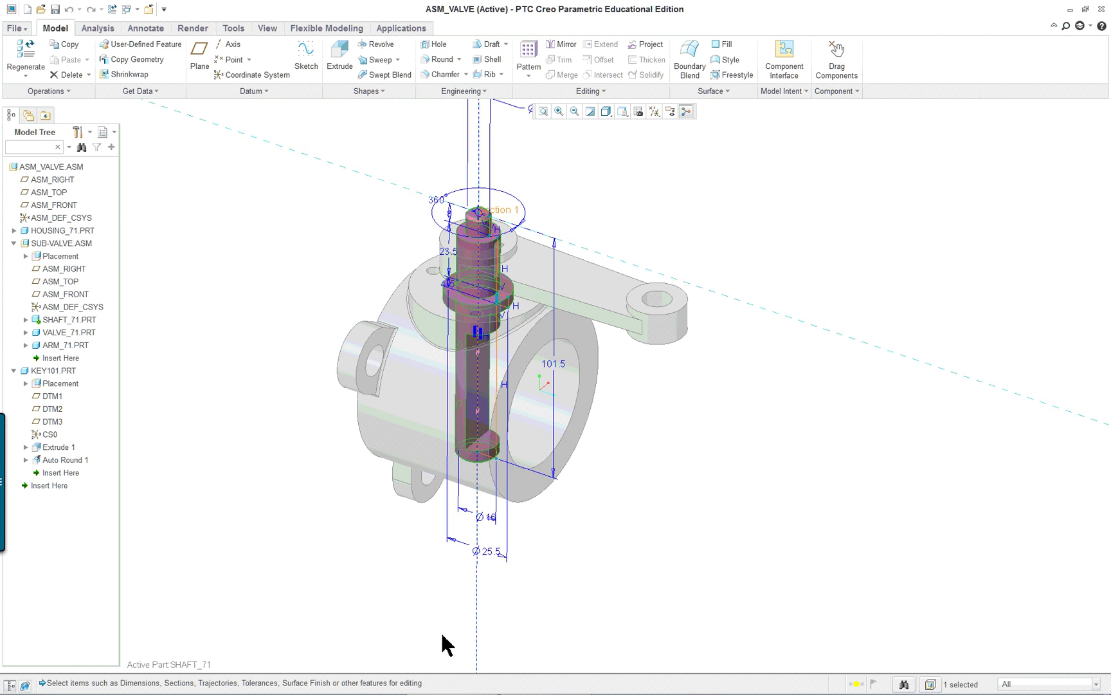
pyautogui.scroll(2, 464, 589)
# Step: Change the Ø16 diameter to 14 and the Ø25.5 collar to 25, then regenerate
pyautogui.doubleClick(507, 449)
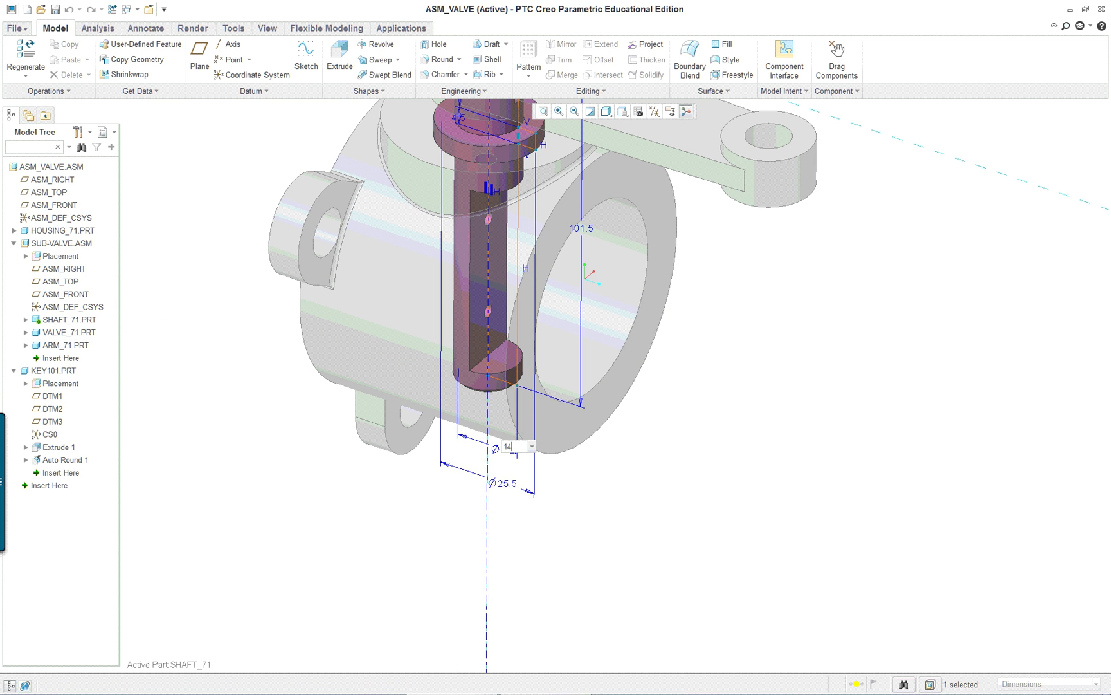
pyautogui.write('14')
pyautogui.press('Return')
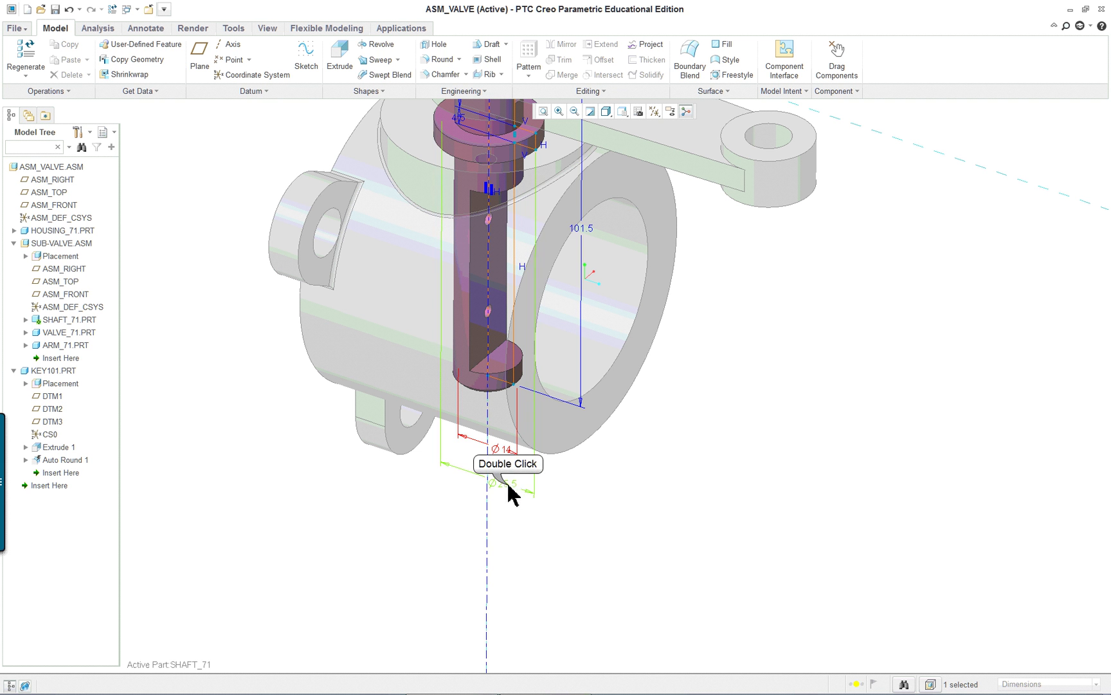
pyautogui.doubleClick(509, 484)
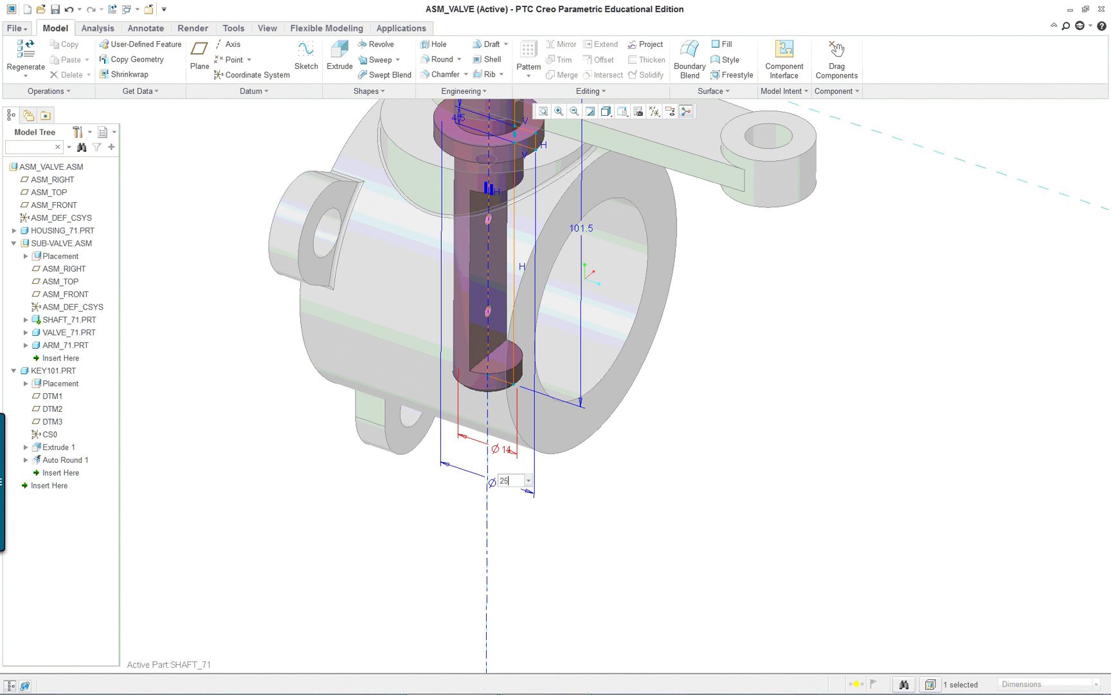
pyautogui.press('Return')
pyautogui.scroll(-3, 733, 450)
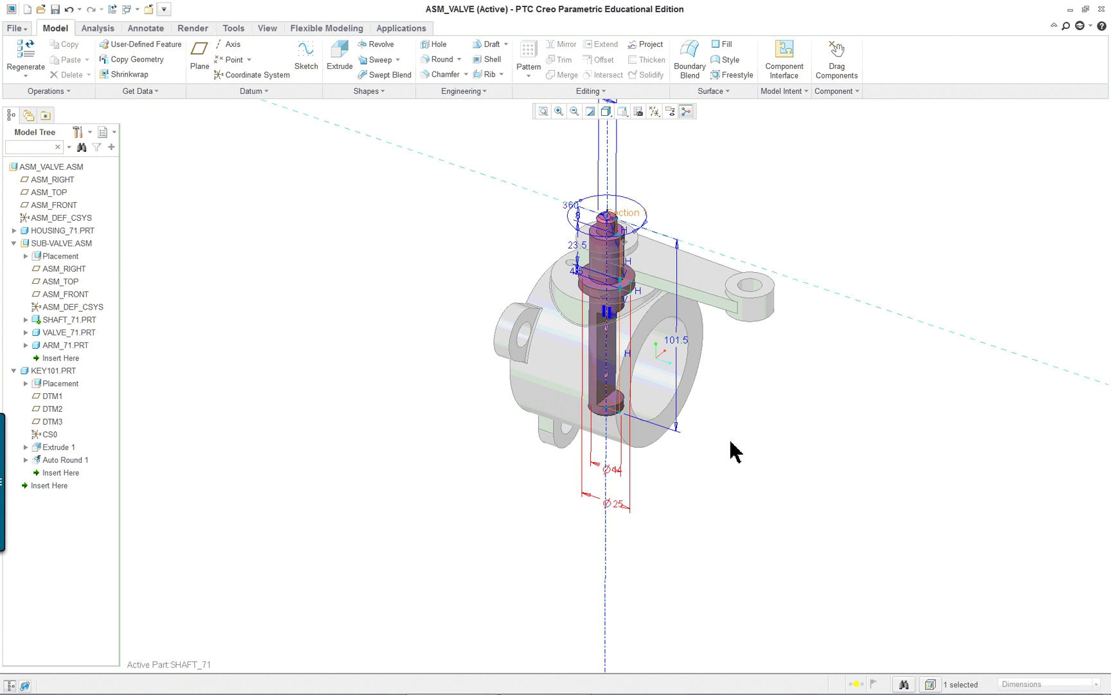
pyautogui.scroll(2, 743, 419)
pyautogui.scroll(2, 743, 419)
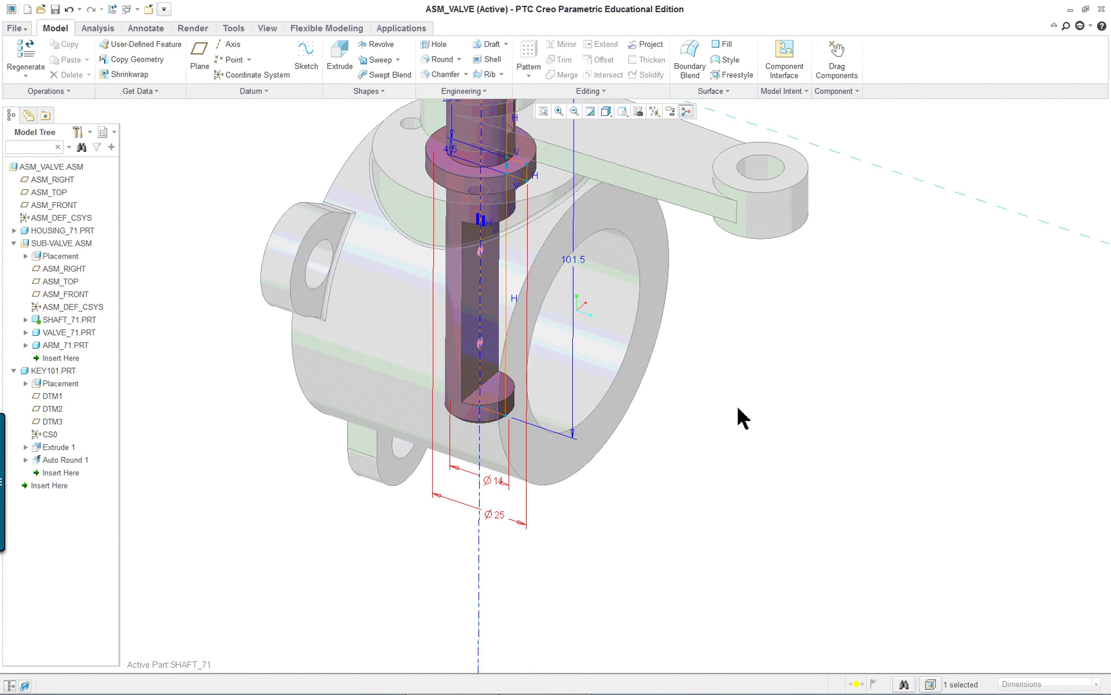
pyautogui.scroll(-3, 743, 420)
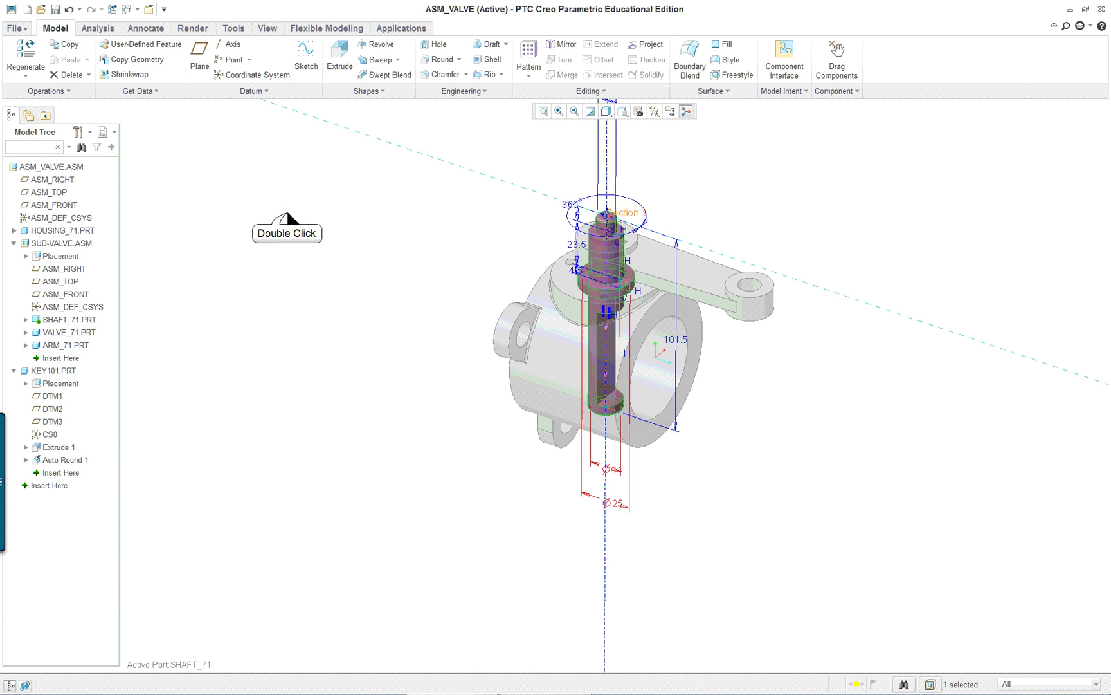
pyautogui.click(7, 48)
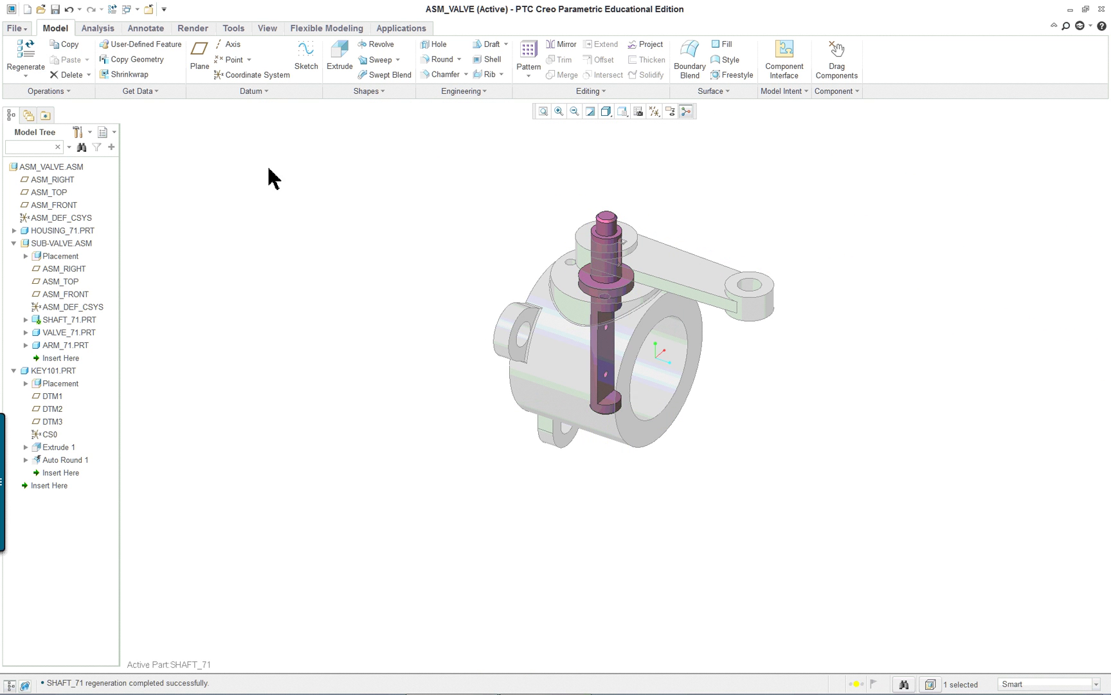
# Step: Make the top-level ASM_VALVE.ASM assembly active again
pyautogui.rightClick(64, 167)
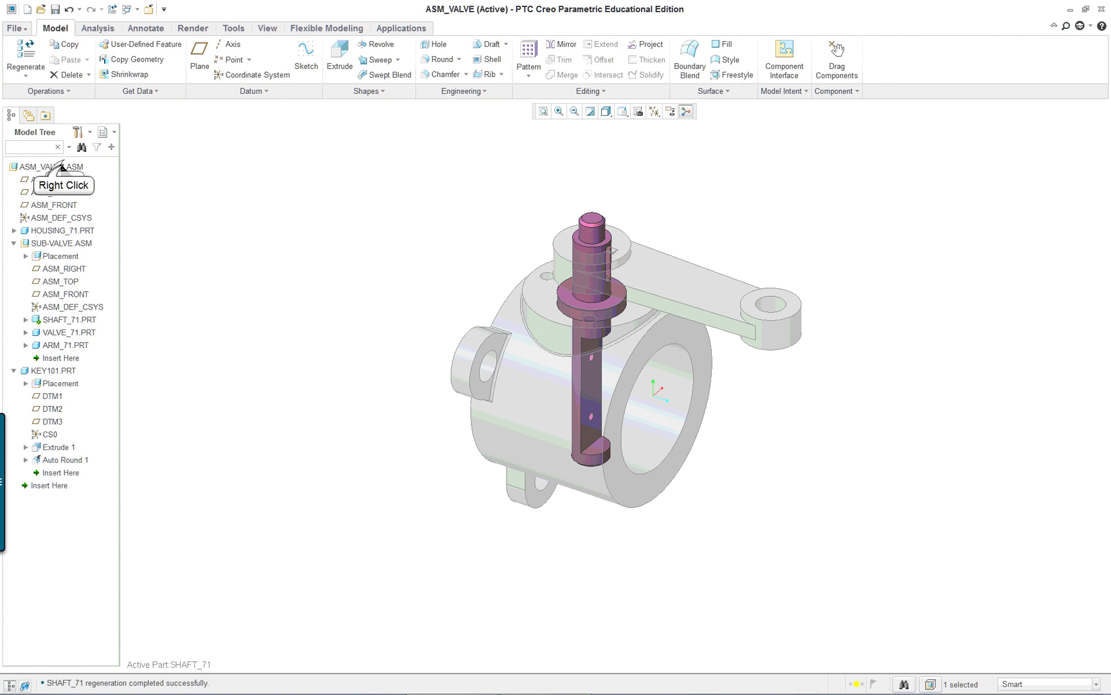
pyautogui.click(90, 172)
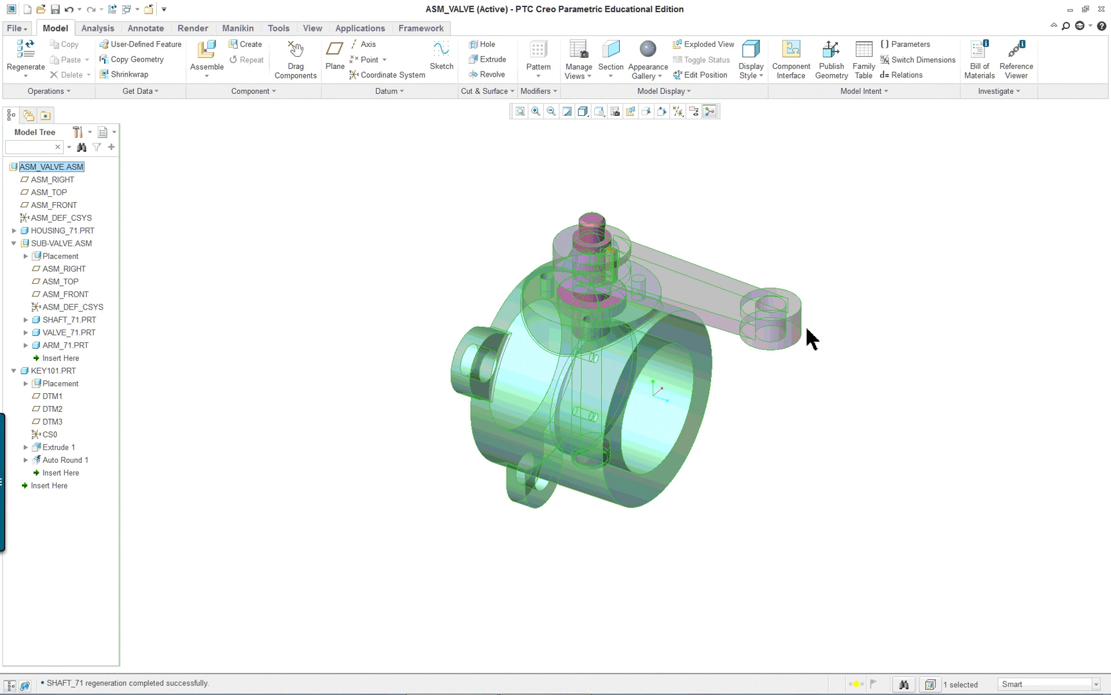
pyautogui.scroll(-3, 836, 339)
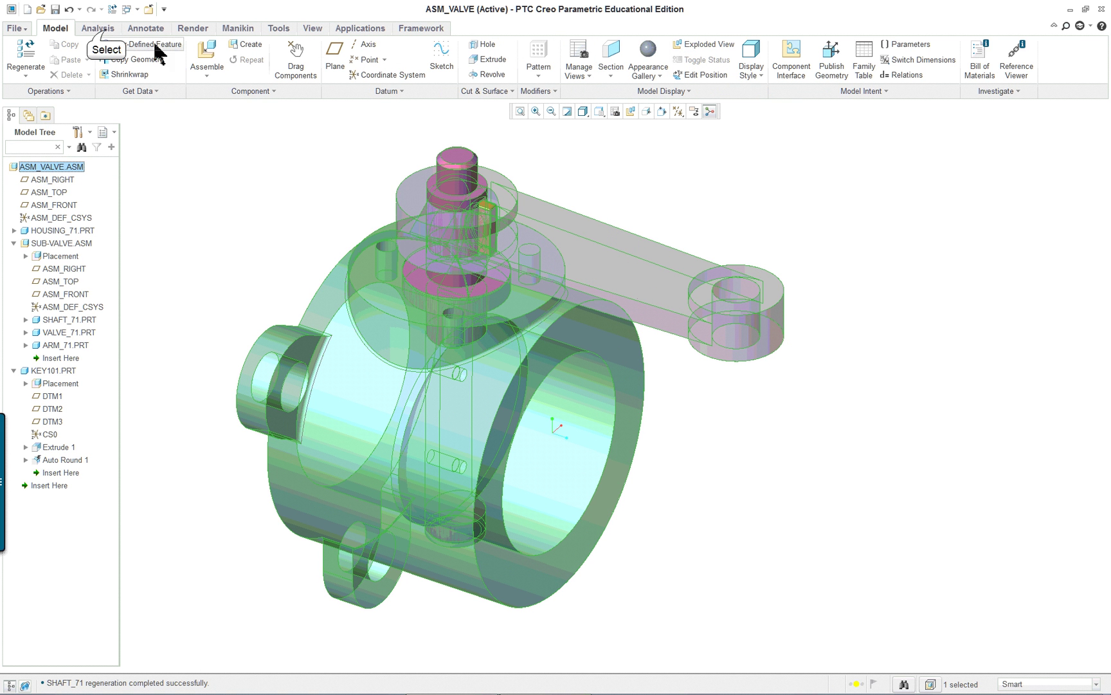
# Step: Run Global Interference, inspect the HOUSING_71–VALVE_71 overlap (533.829 mm³), and accept
pyautogui.click(97, 27)
pyautogui.click(406, 75)
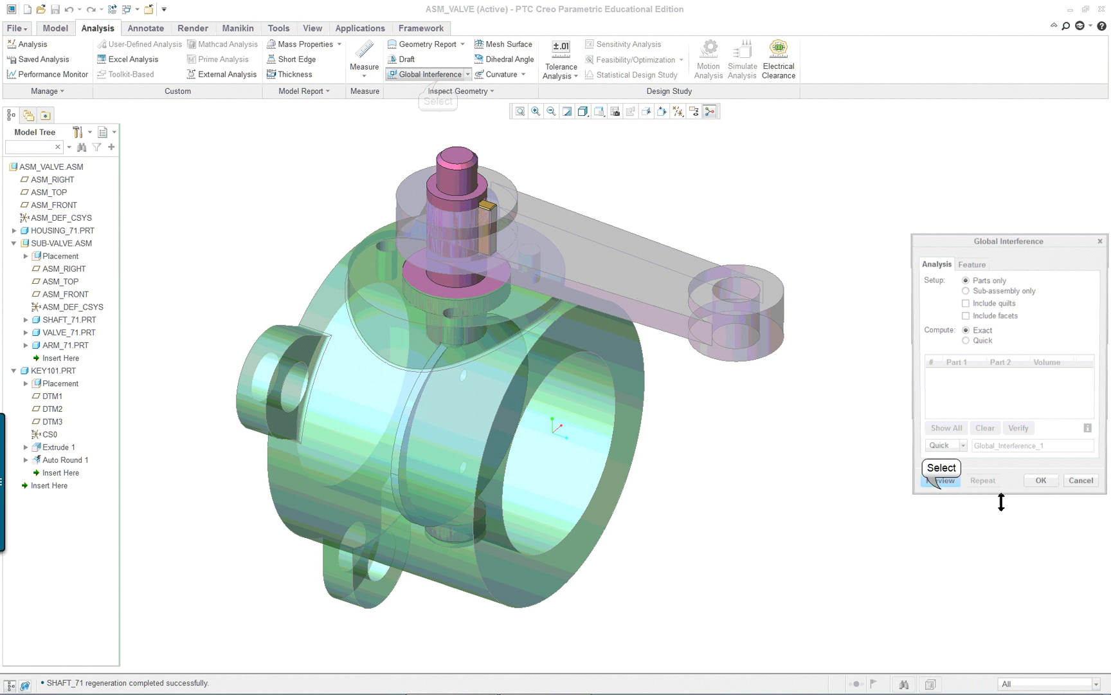
pyautogui.click(938, 486)
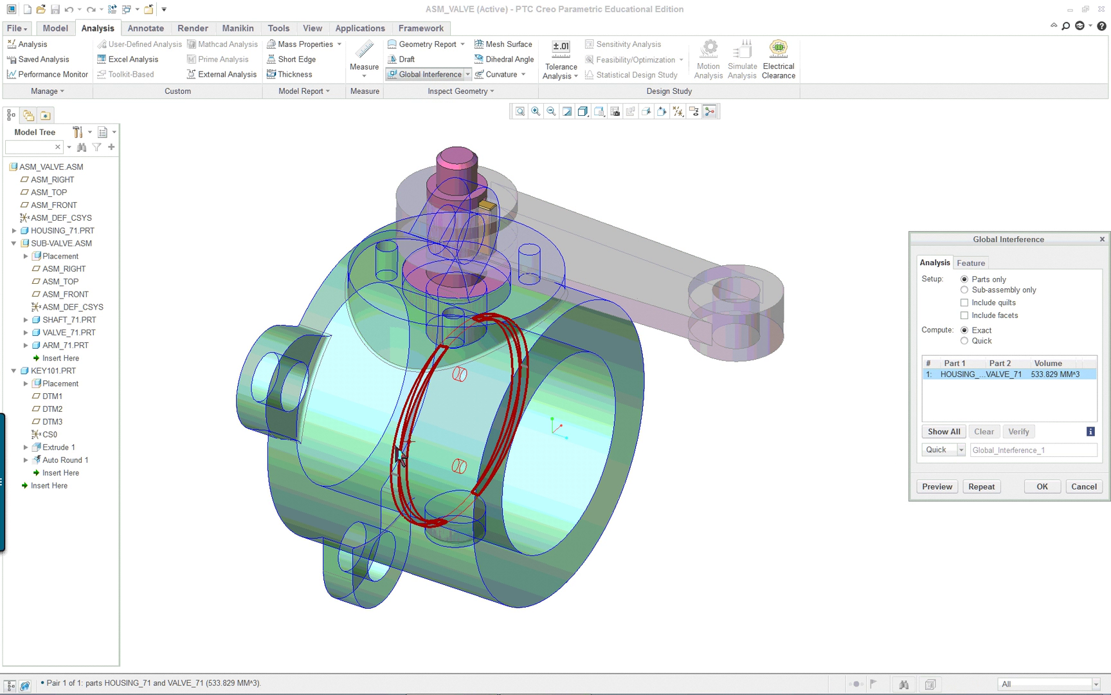
pyautogui.moveTo(400, 455); pyautogui.dragTo(579, 499, button='middle')
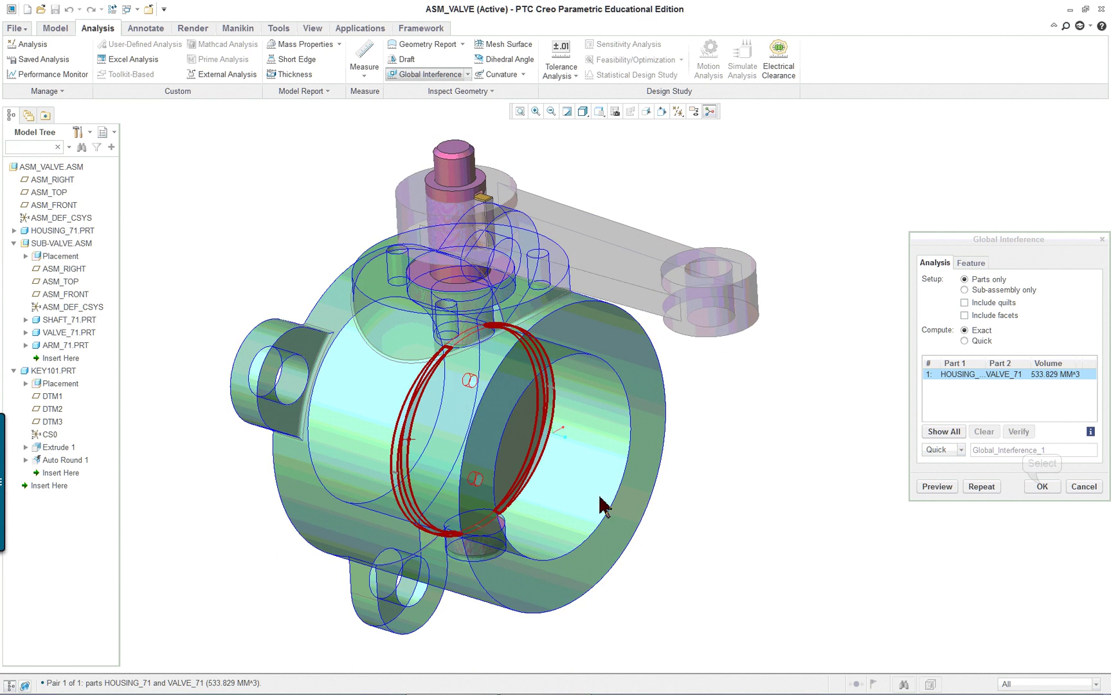
pyautogui.click(1043, 486)
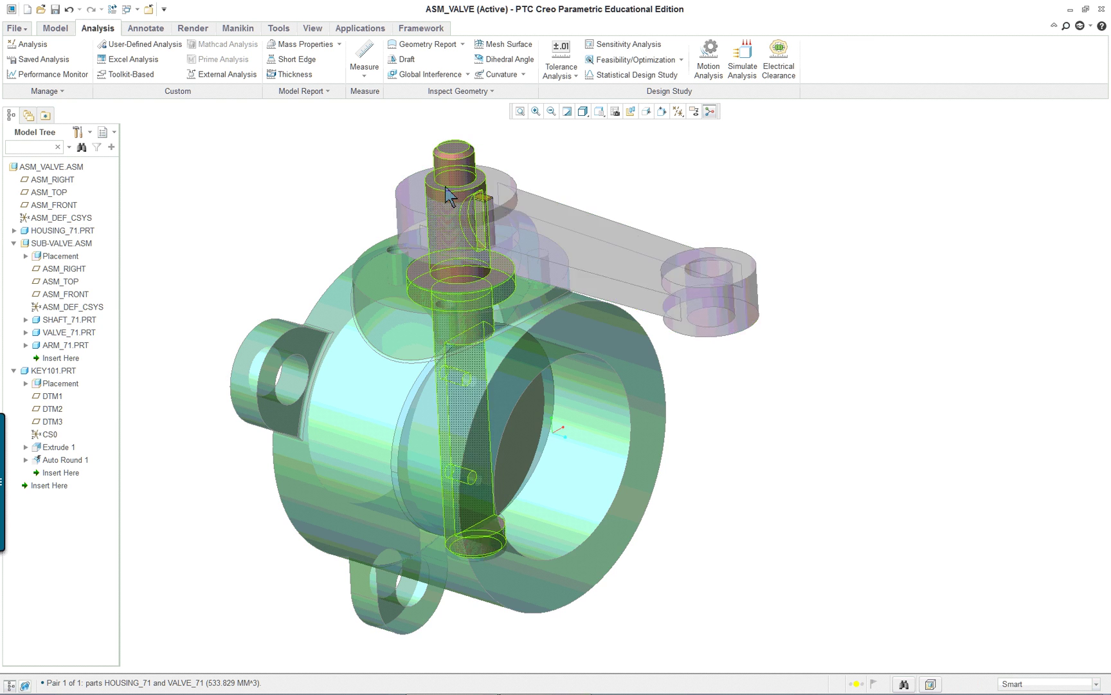
pyautogui.scroll(-3, 394, 222)
pyautogui.scroll(-3, 380, 228)
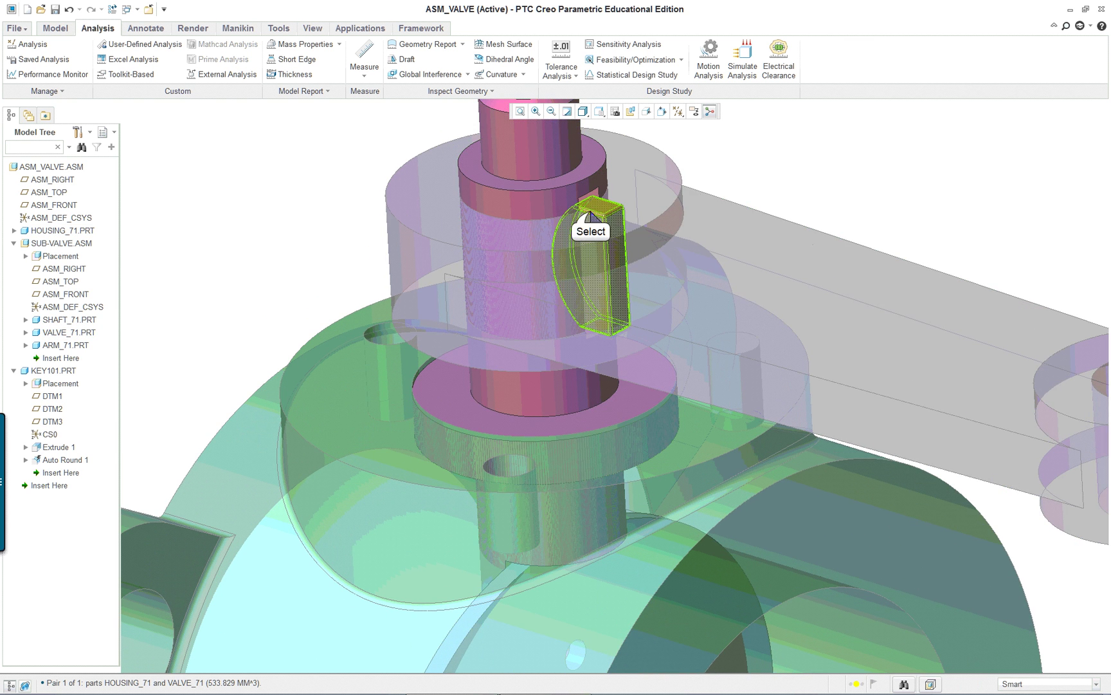
pyautogui.click(597, 216)
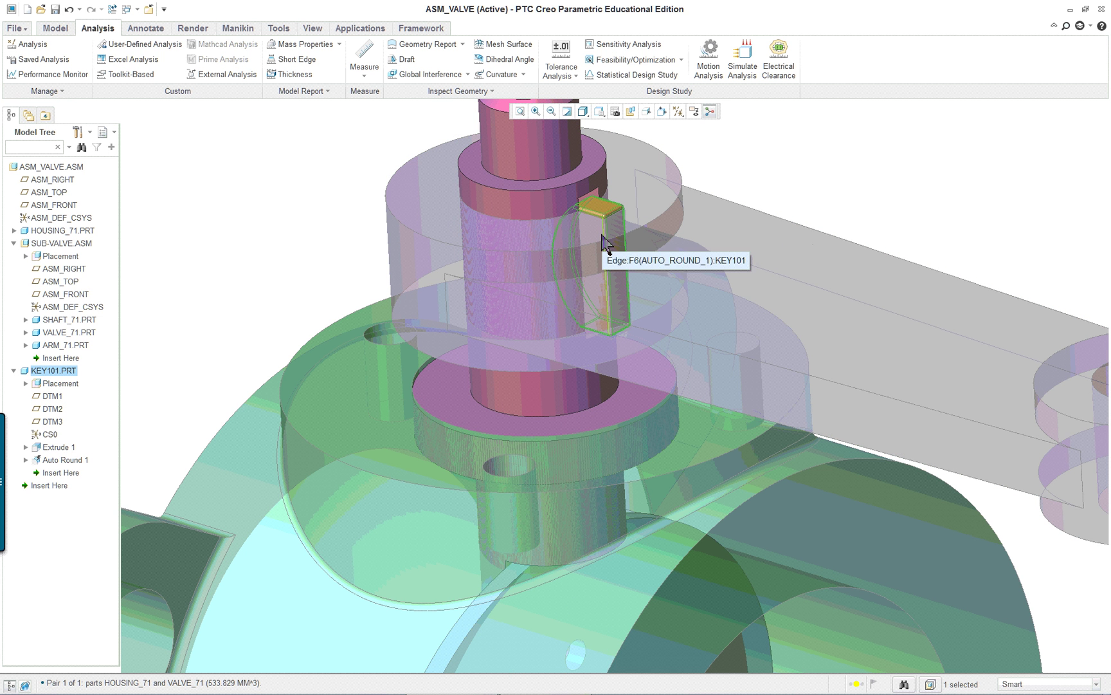
pyautogui.scroll(-3, 603, 241)
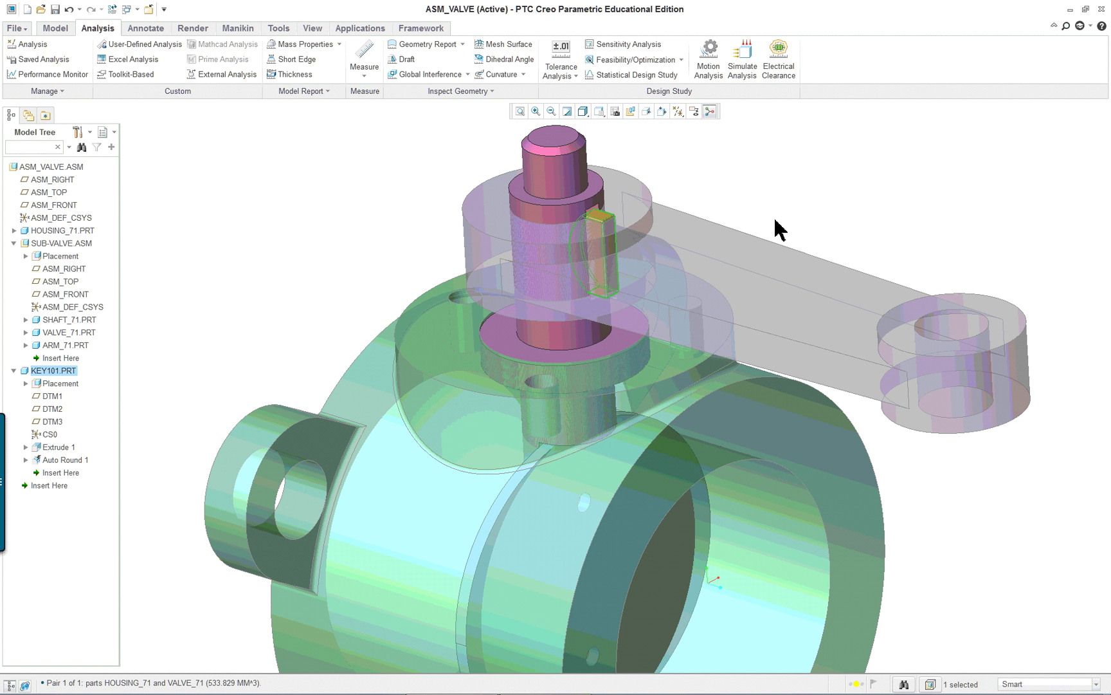
pyautogui.scroll(-2, 776, 228)
pyautogui.click(989, 408)
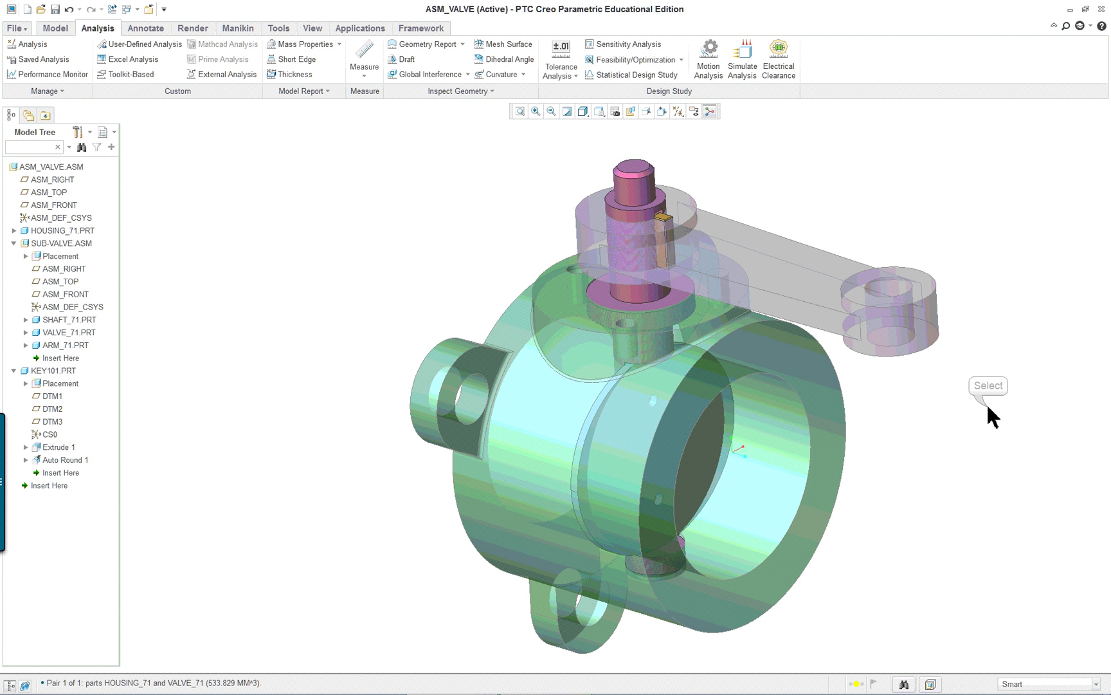